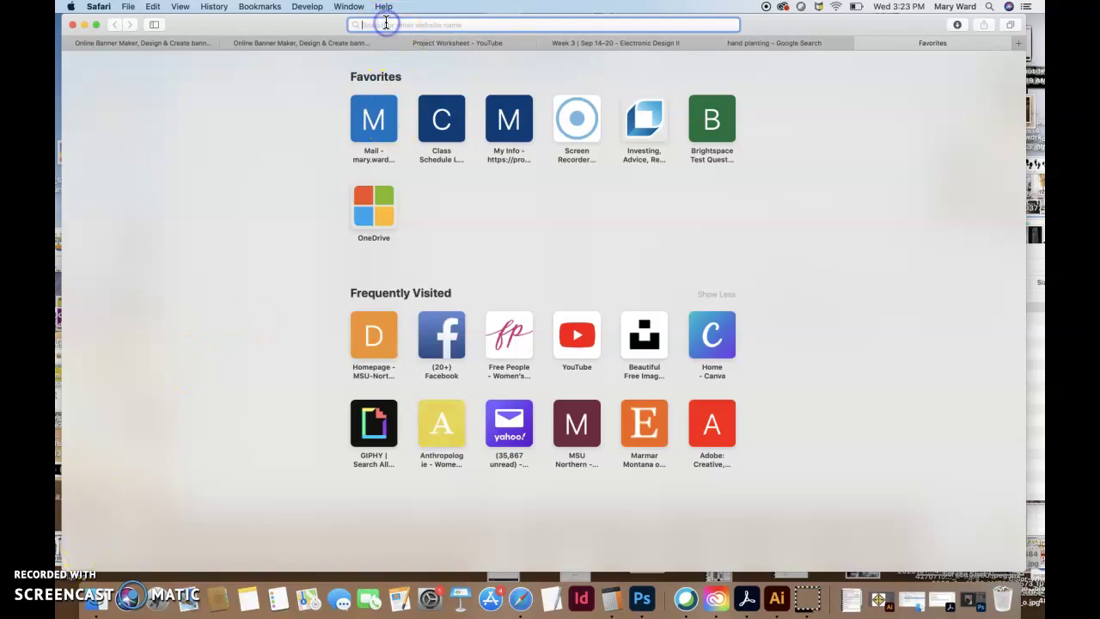
- Load bannersnack.com from the address bar and go to its Login page
text(bannersnack.com)
key(Return)
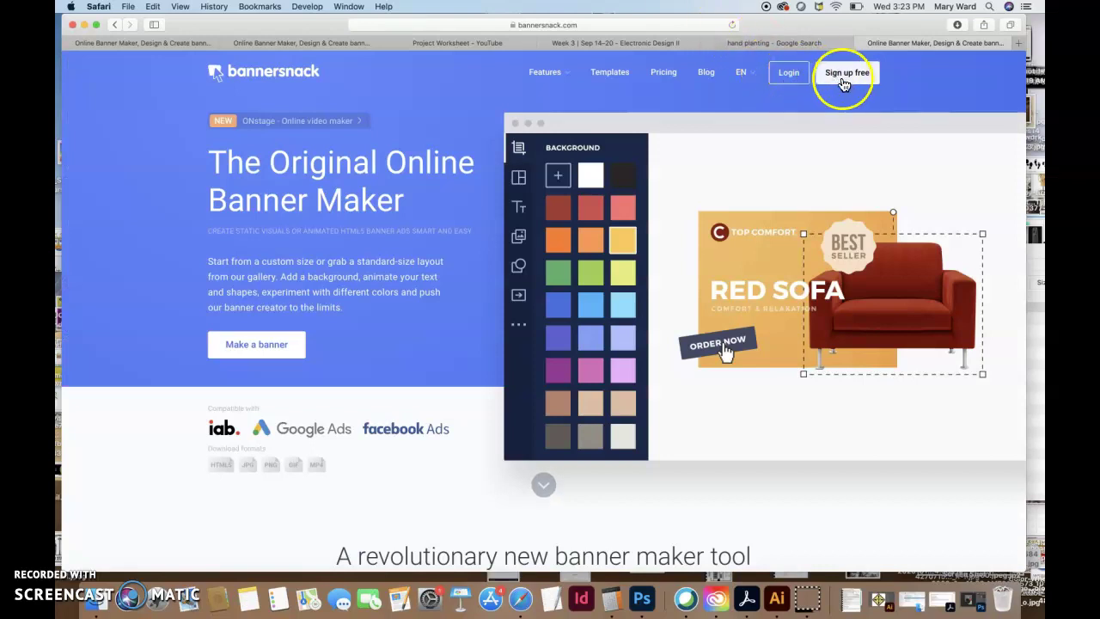
click(787, 73)
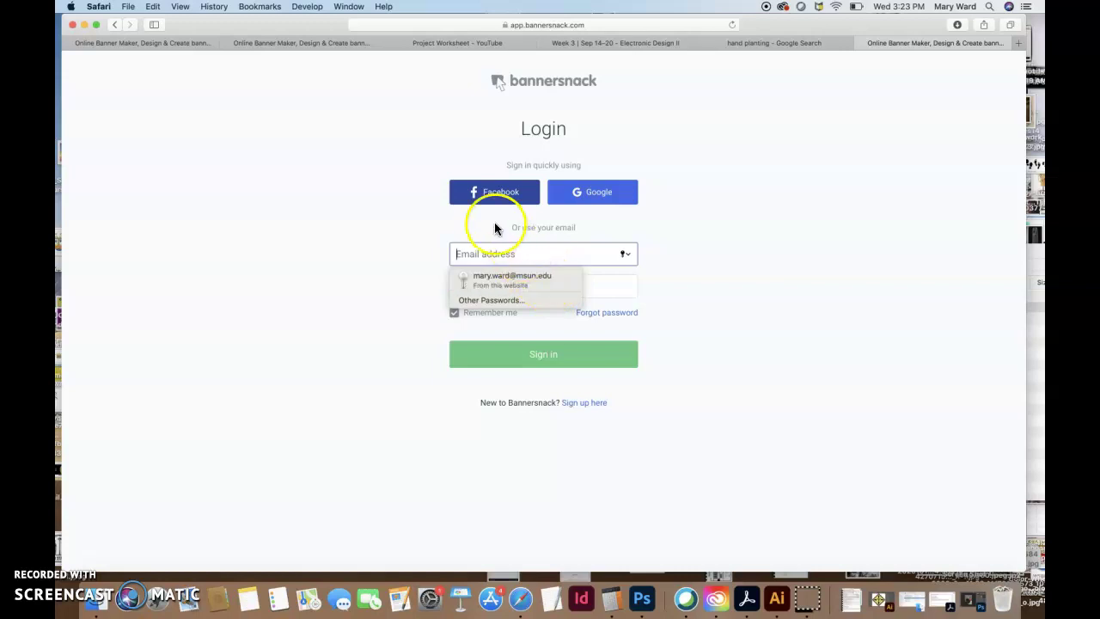
- Sign in with the saved login, glance at Create New, and return to My Workspace
click(518, 279)
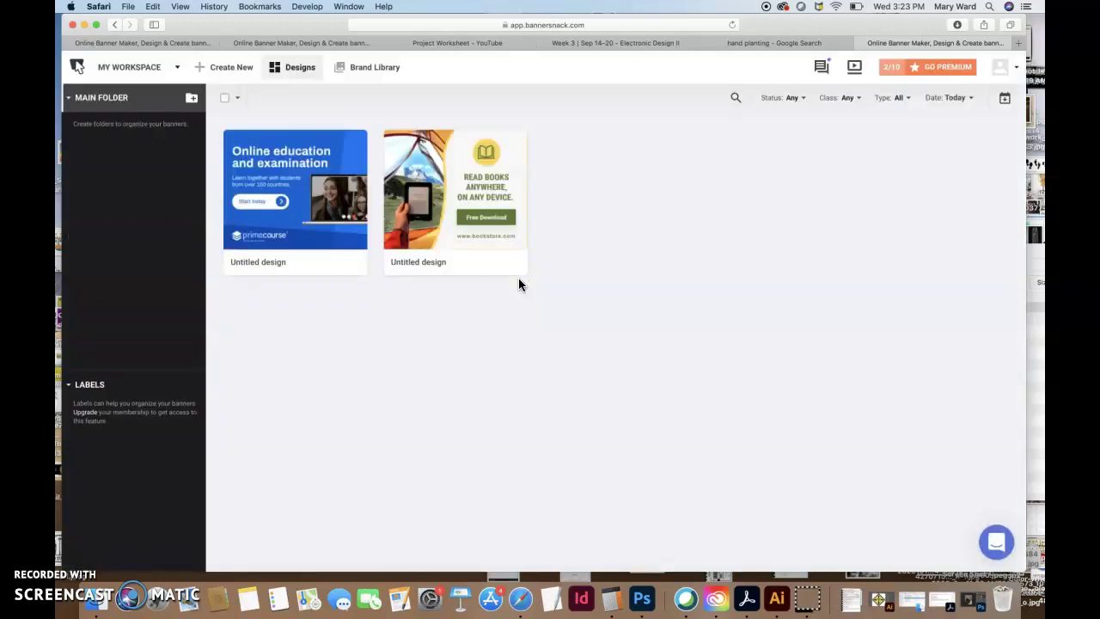
click(704, 203)
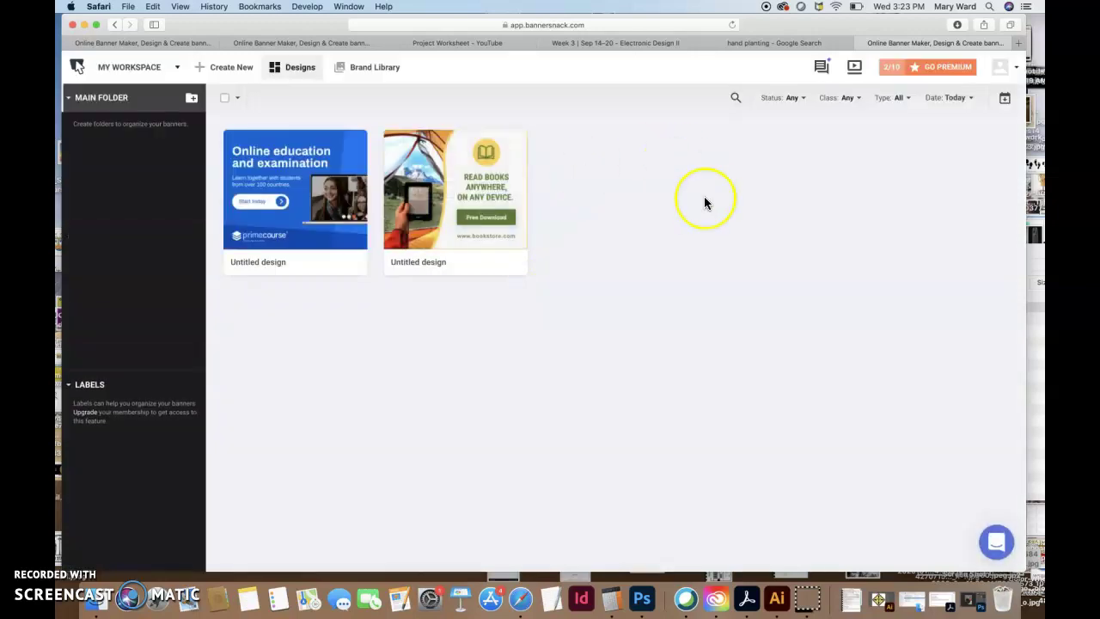
click(225, 74)
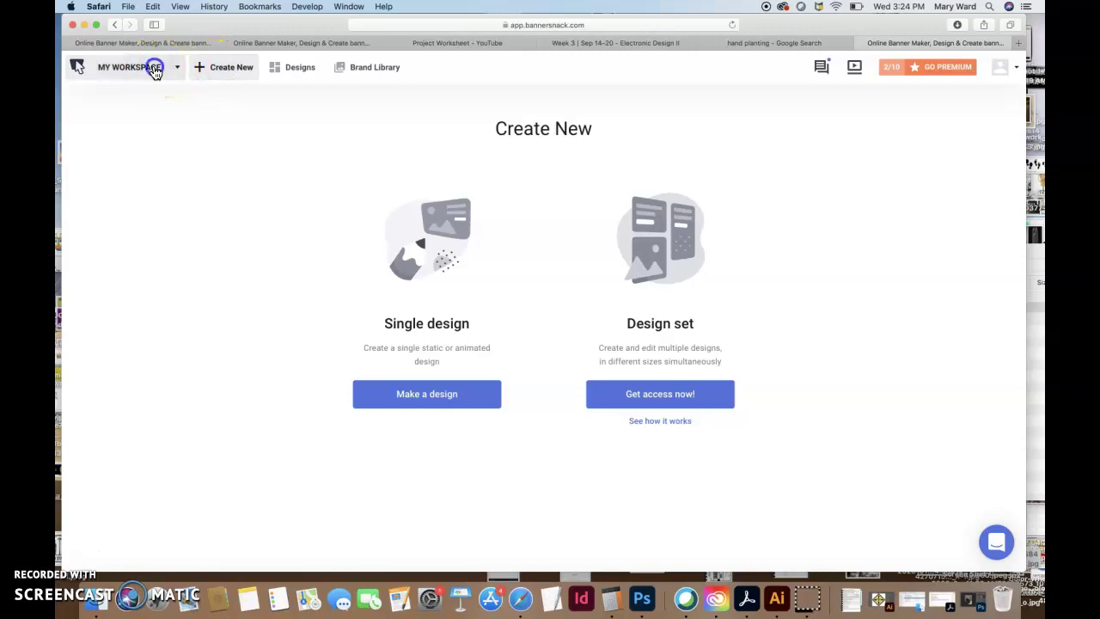
click(152, 66)
- Delete the online-education design, leaving only the book-reading banner
mouse_move(432, 209)
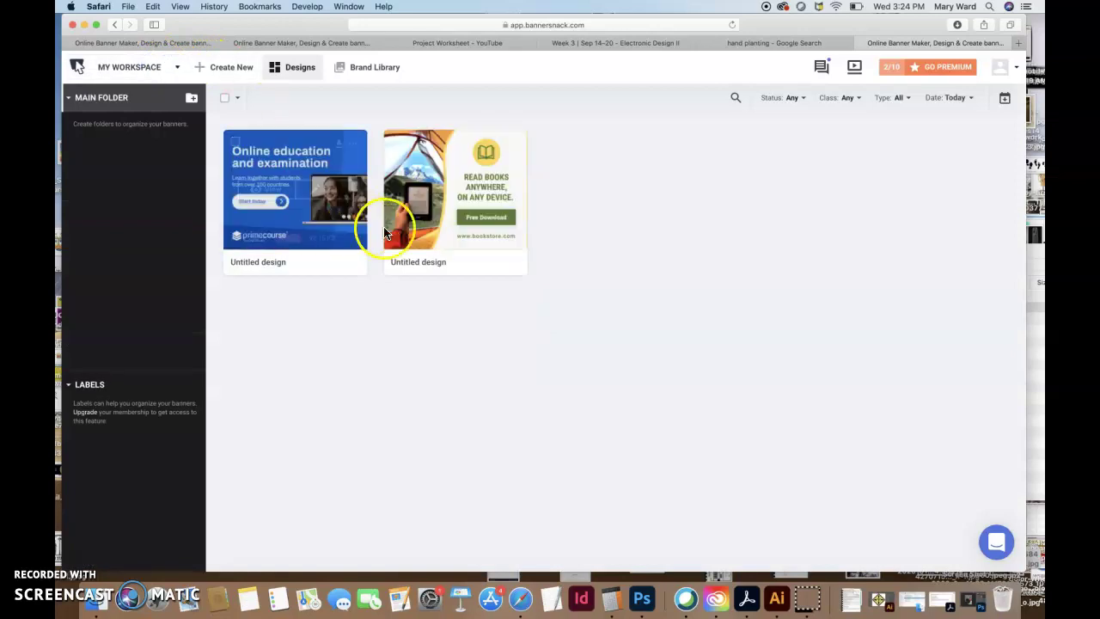
mouse_move(352, 155)
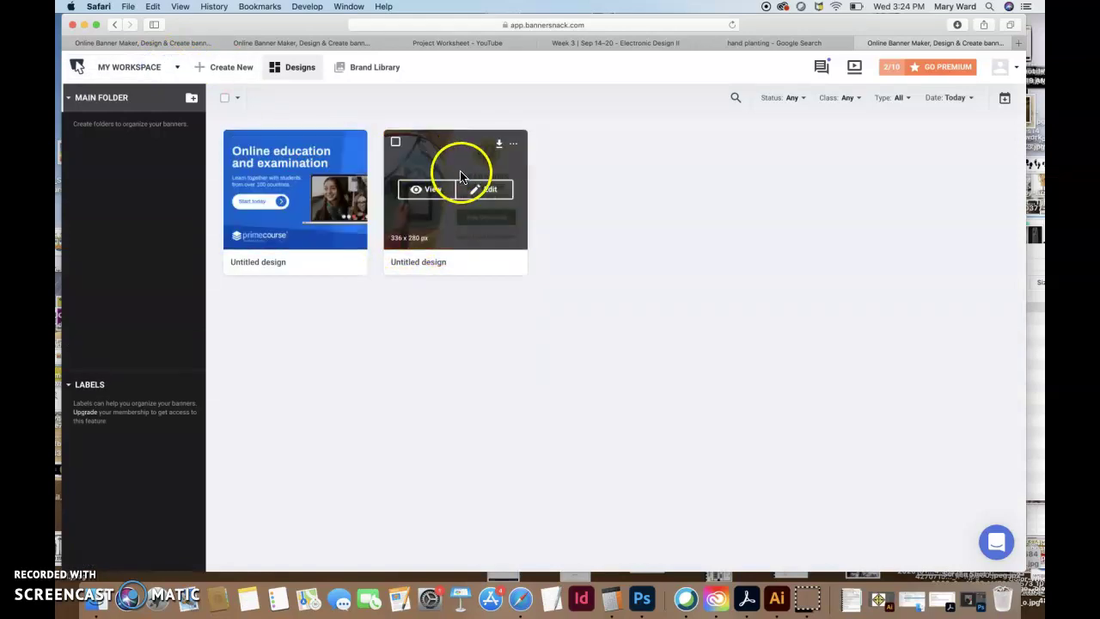
click(352, 146)
click(331, 259)
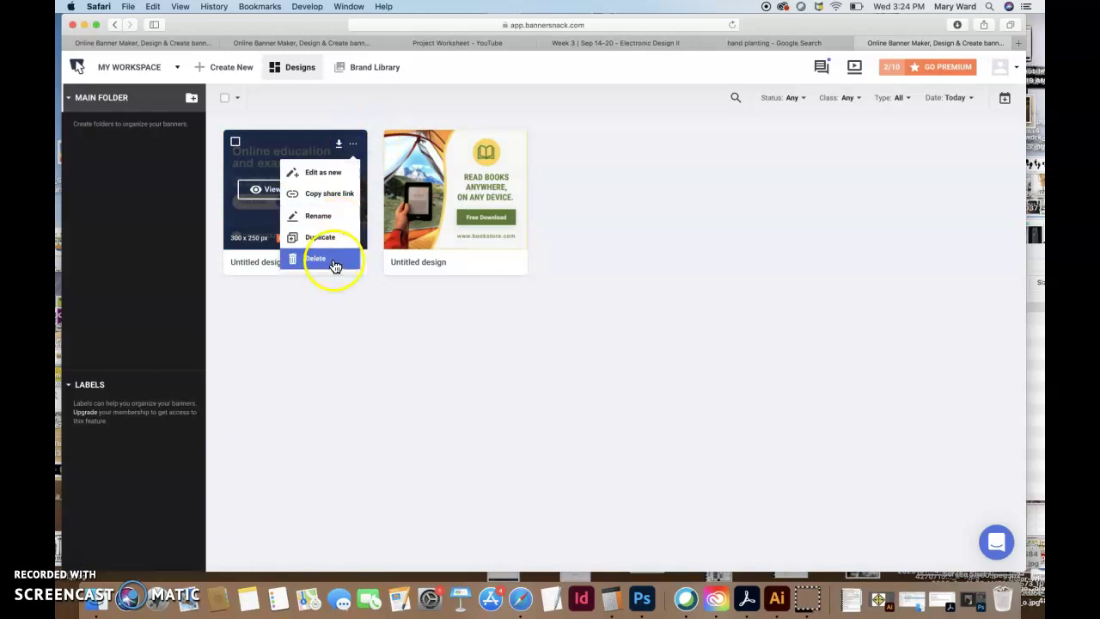
click(640, 345)
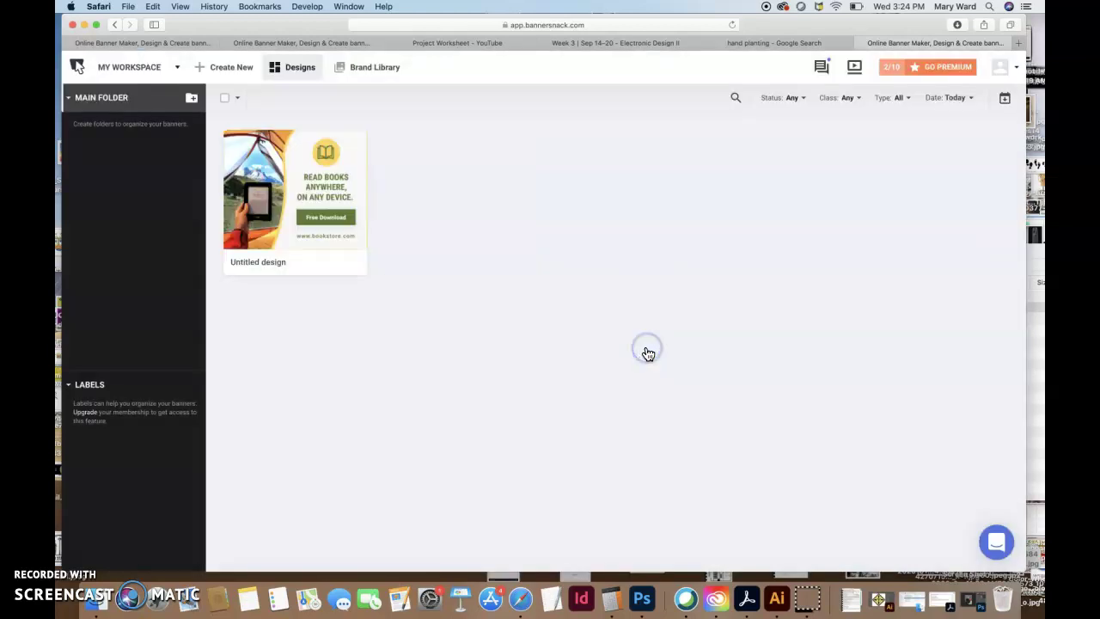
mouse_move(902, 75)
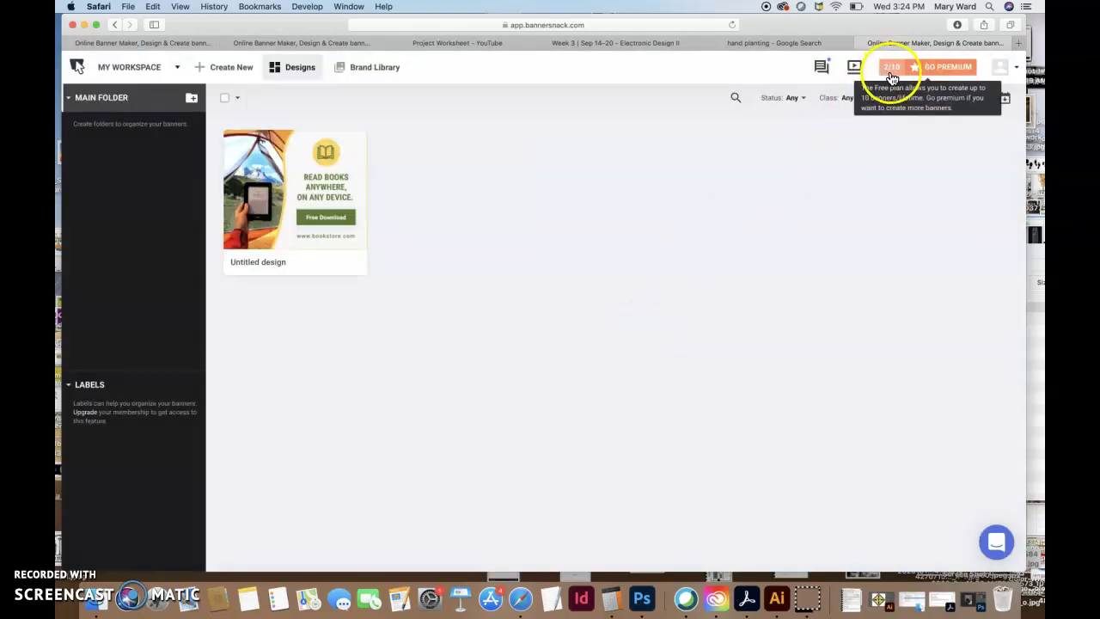
- Start a new single design, then minimise the course window to reveal the Project 2 PDF
click(234, 74)
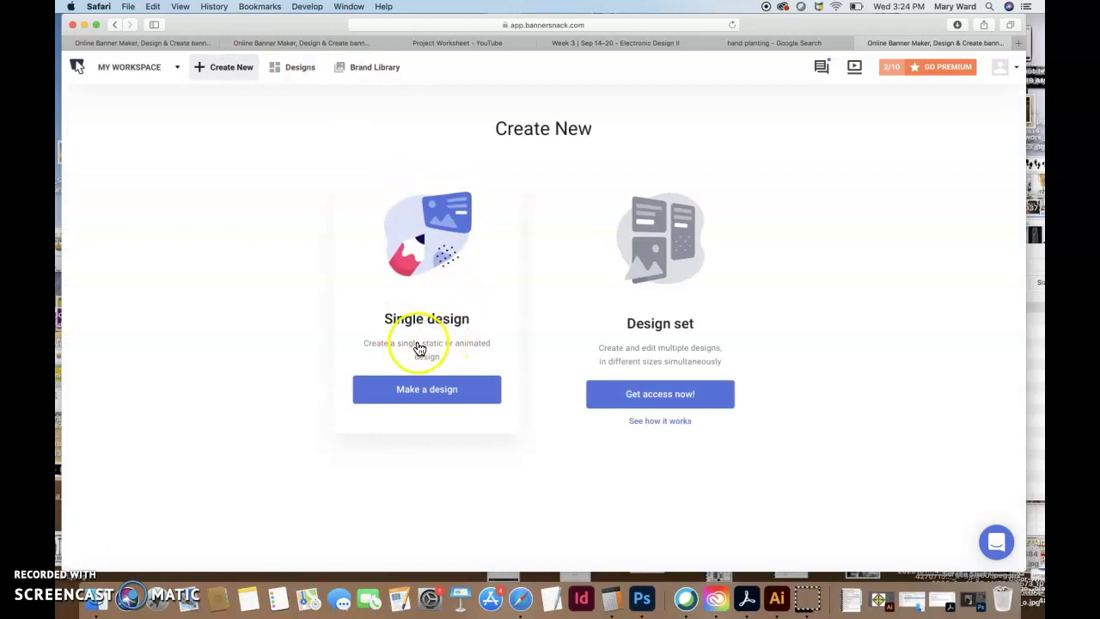
click(419, 346)
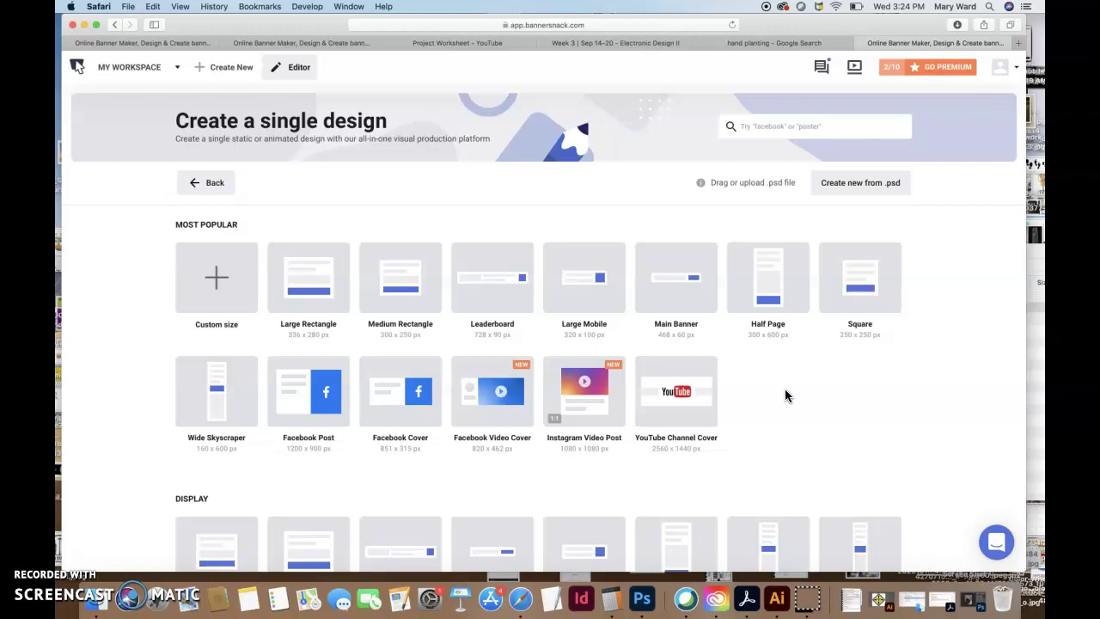
click(59, 550)
click(101, 29)
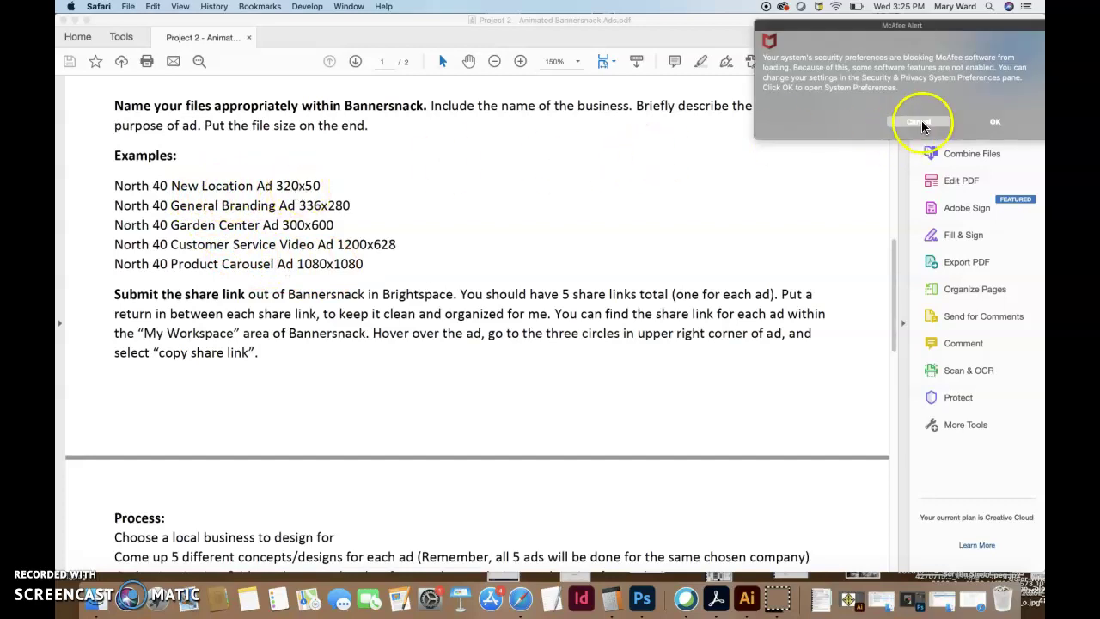
click(918, 121)
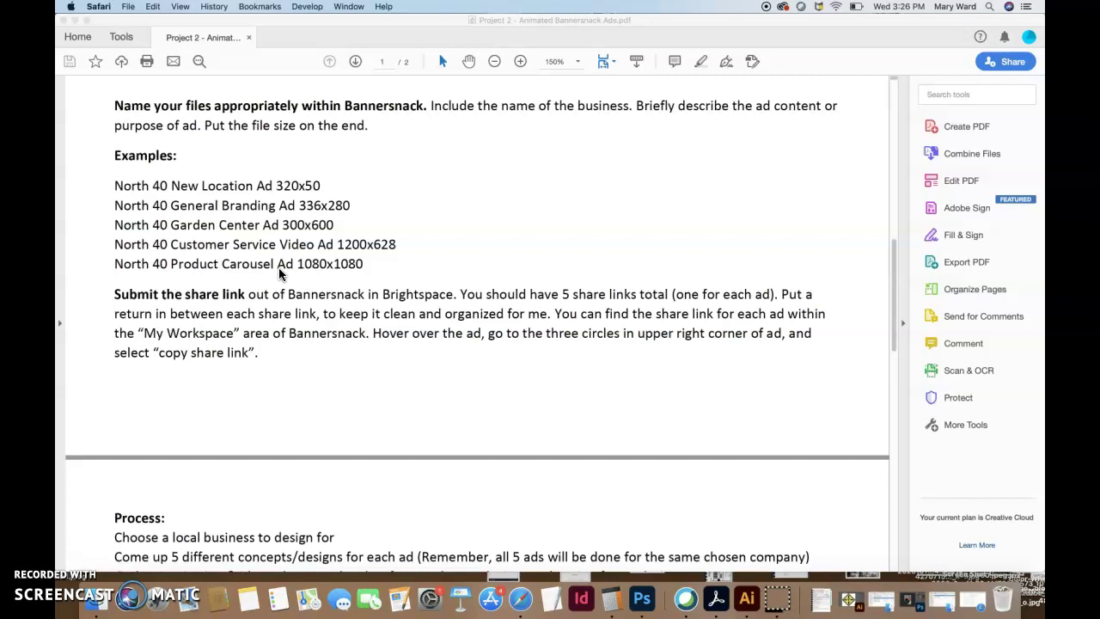
click(306, 248)
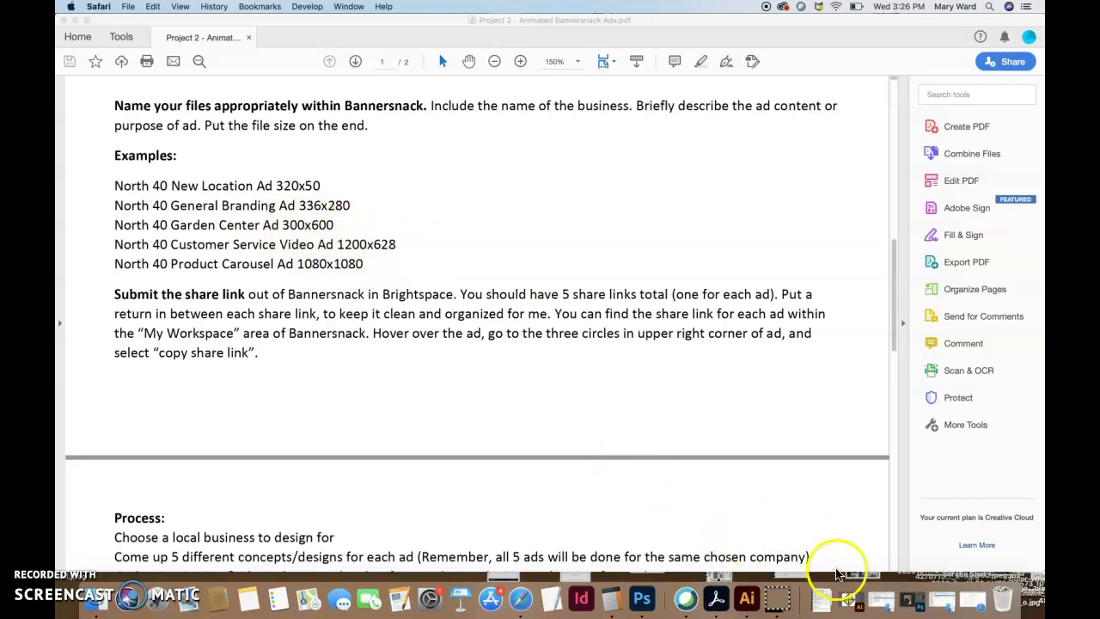
- Return to the Bannersnack tab and start a blank Half Page 300 x 600 banner
click(526, 600)
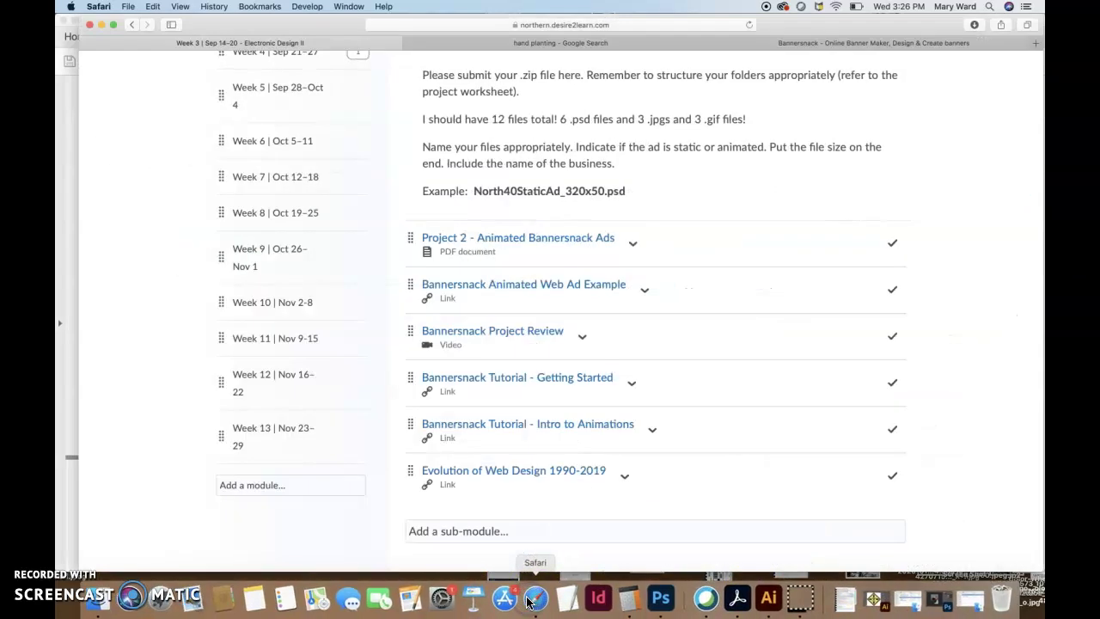
click(813, 42)
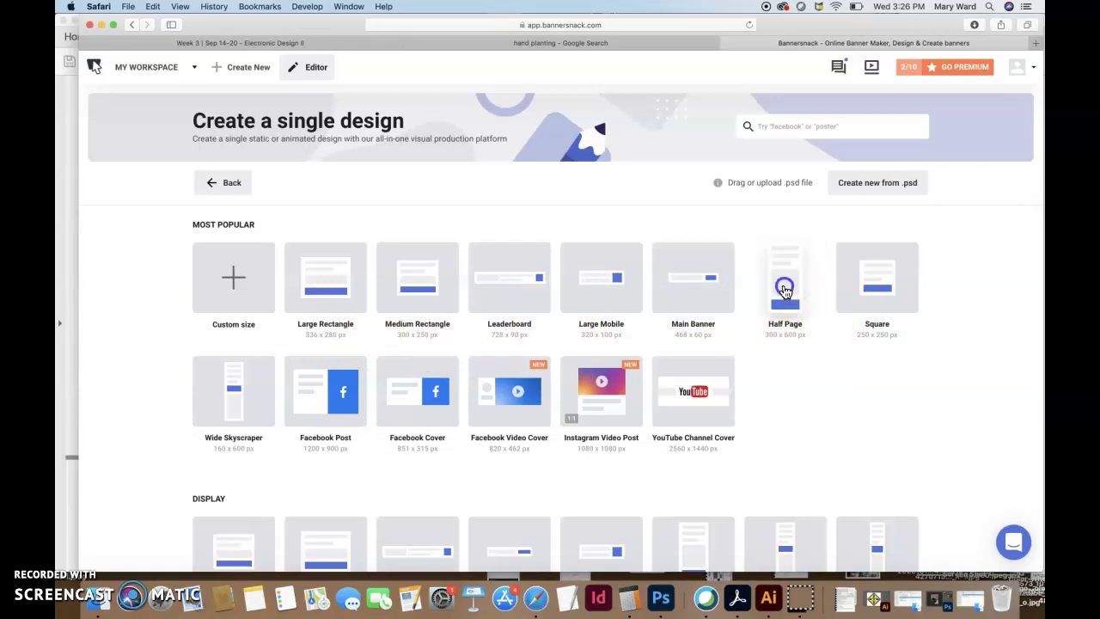
click(784, 290)
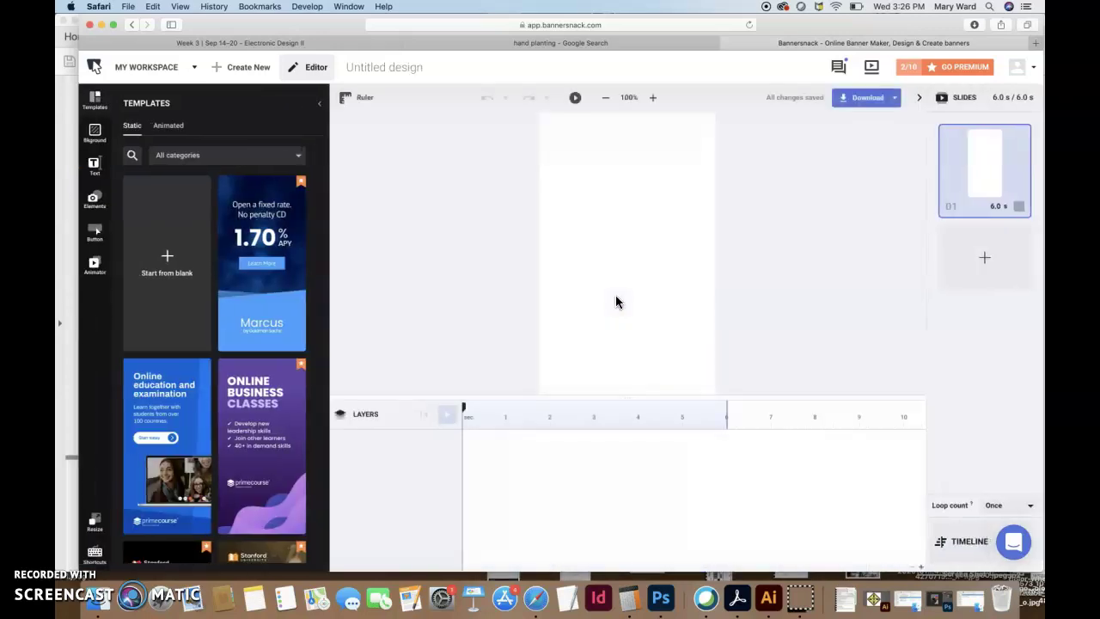
click(466, 283)
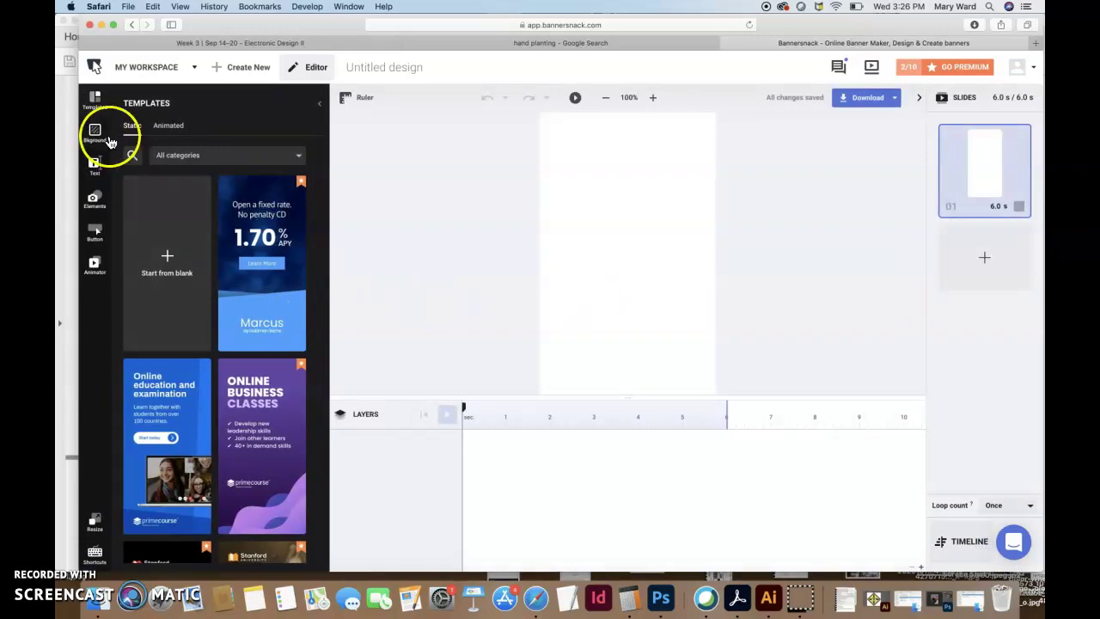
- Show the Background panel's Stock Photos images, opening and closing Filters without applying any
click(95, 107)
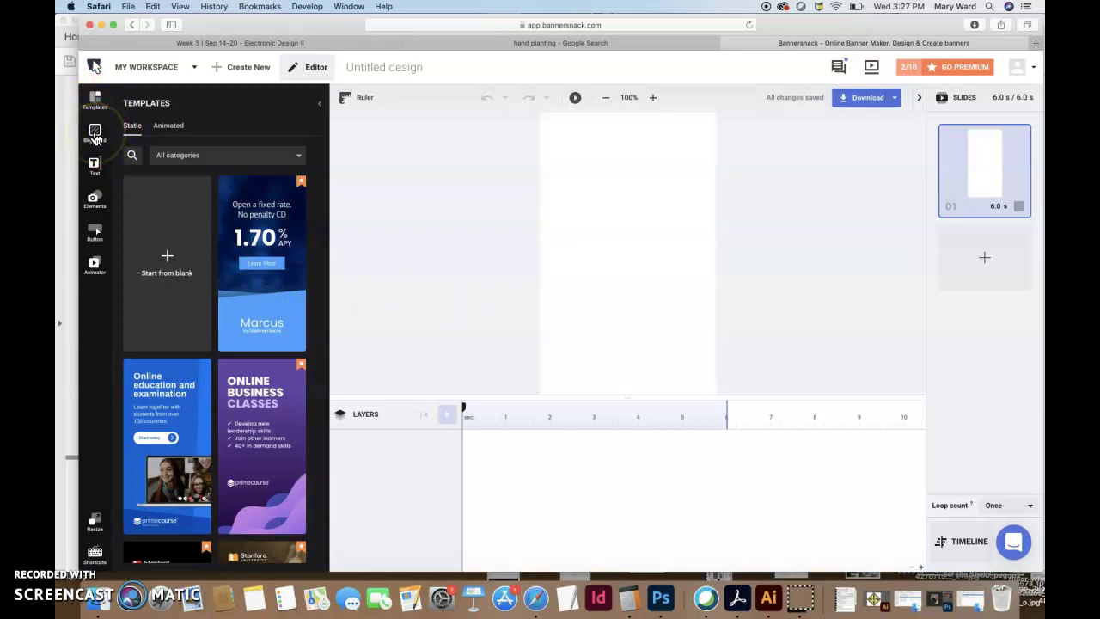
click(95, 135)
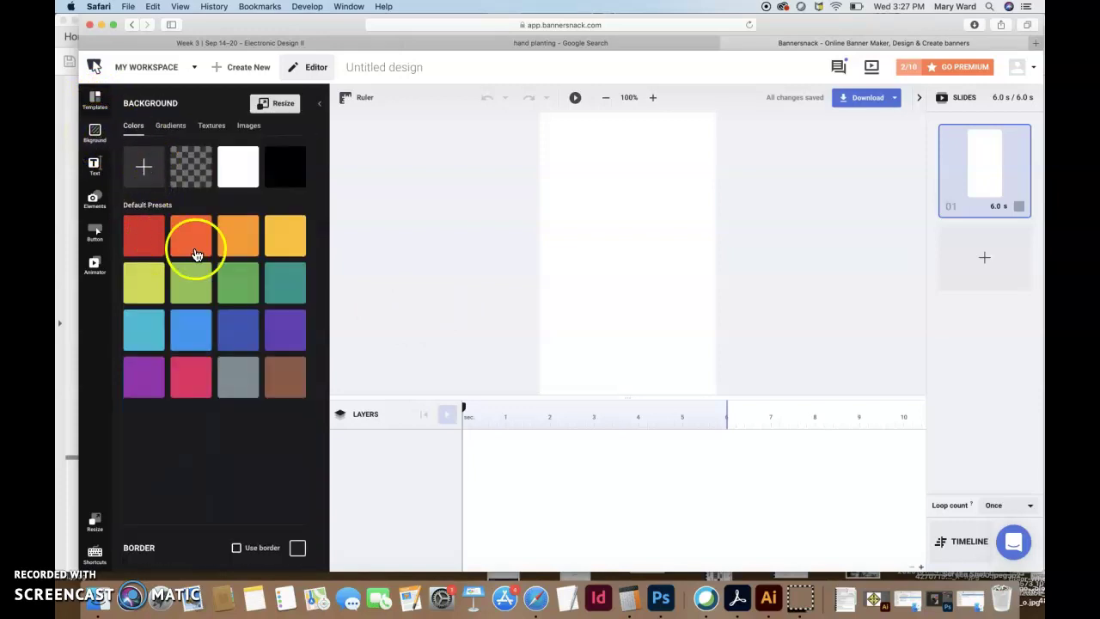
click(261, 133)
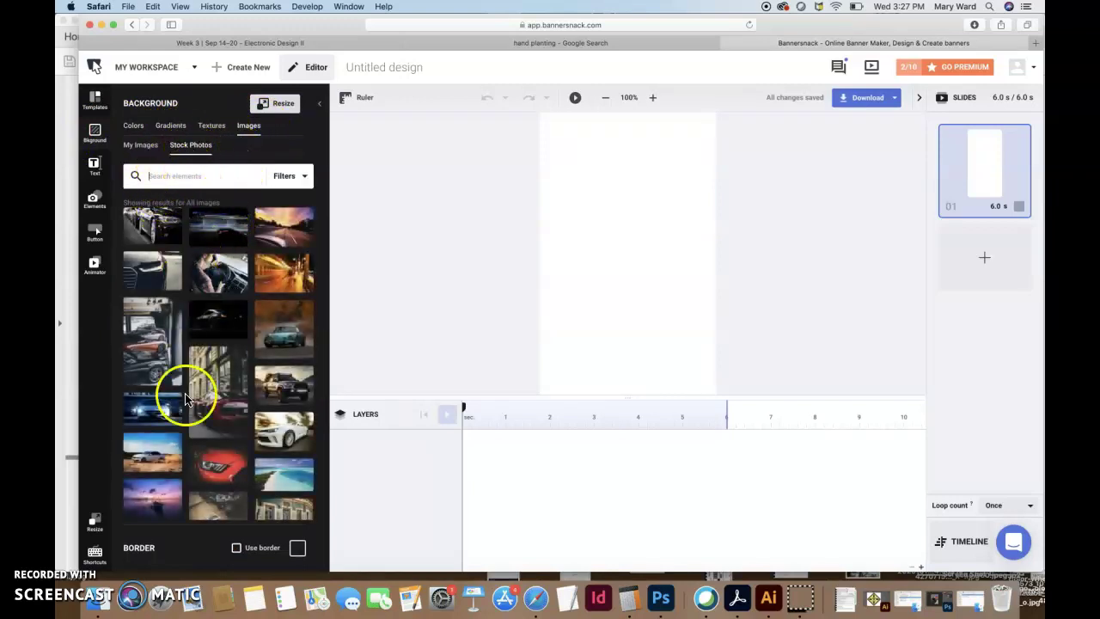
scroll(185, 398, down, 10)
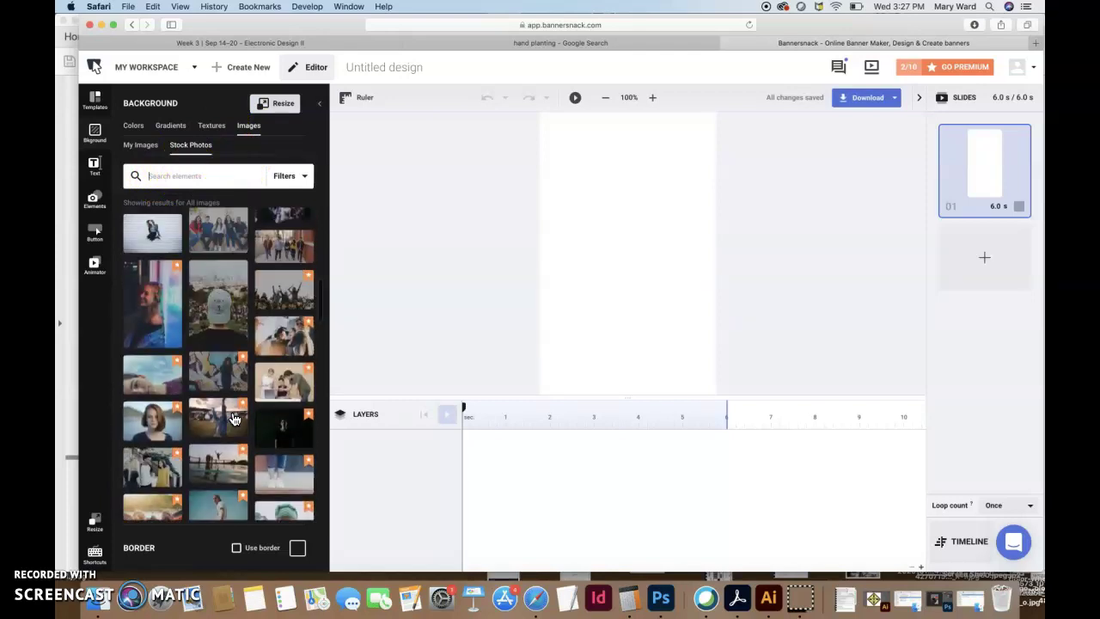
scroll(233, 418, up, 10)
click(239, 283)
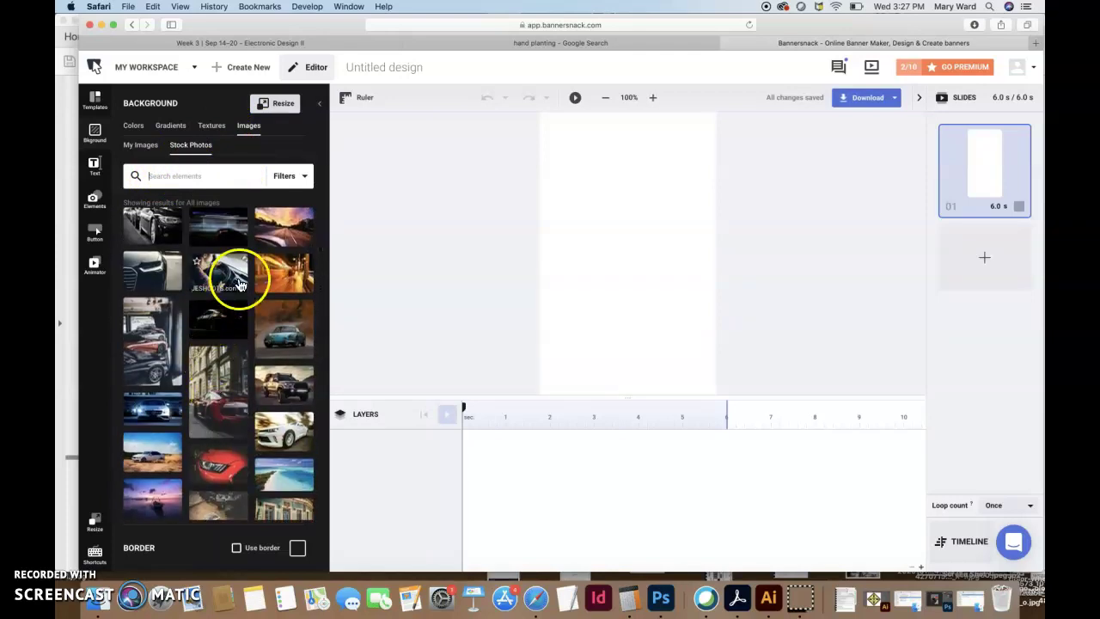
click(305, 176)
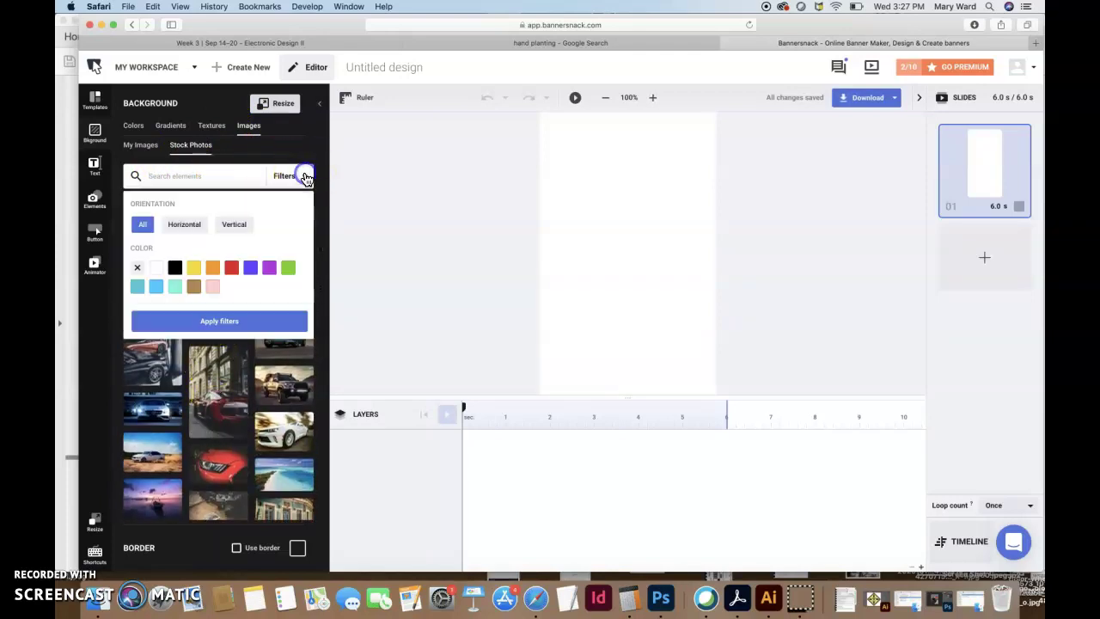
click(292, 161)
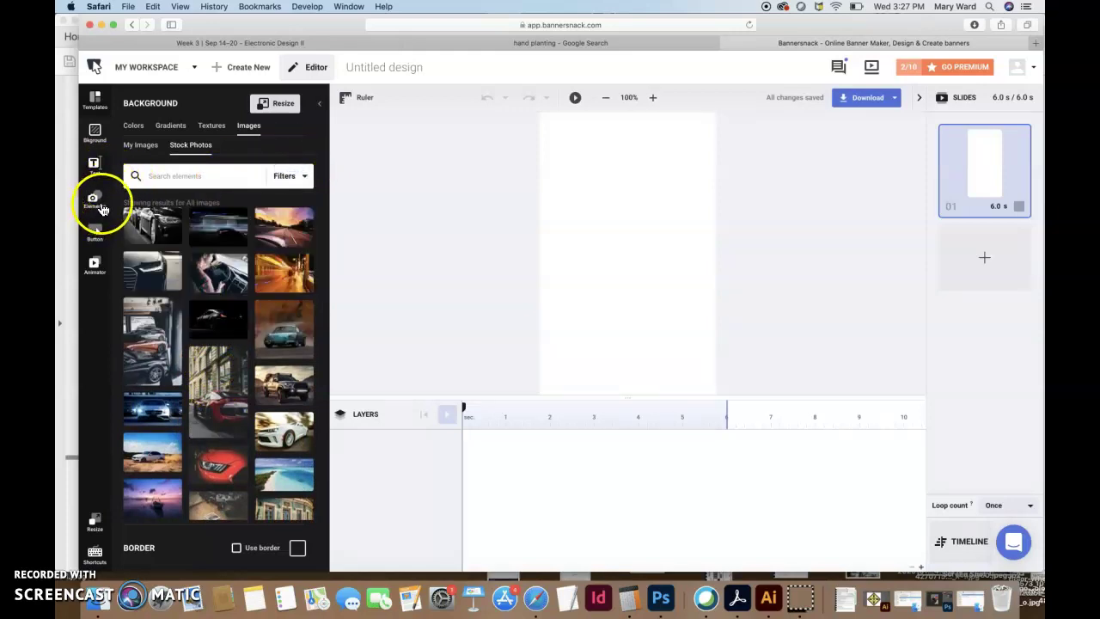
- Start uploading a file from the Elements panel, then cancel the file chooser
click(94, 202)
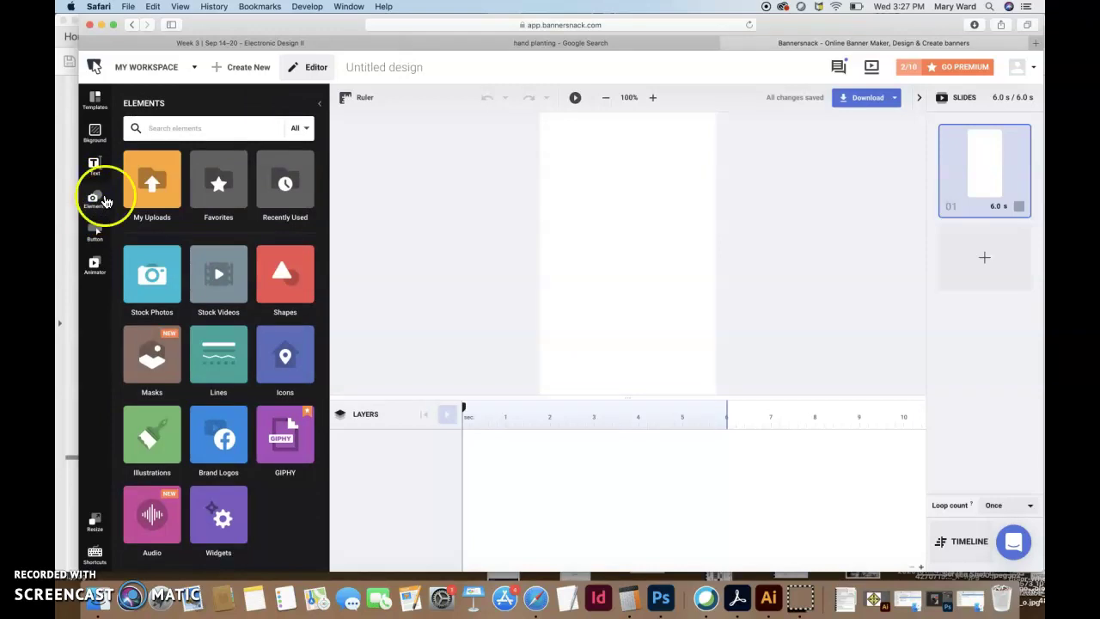
click(152, 181)
click(204, 192)
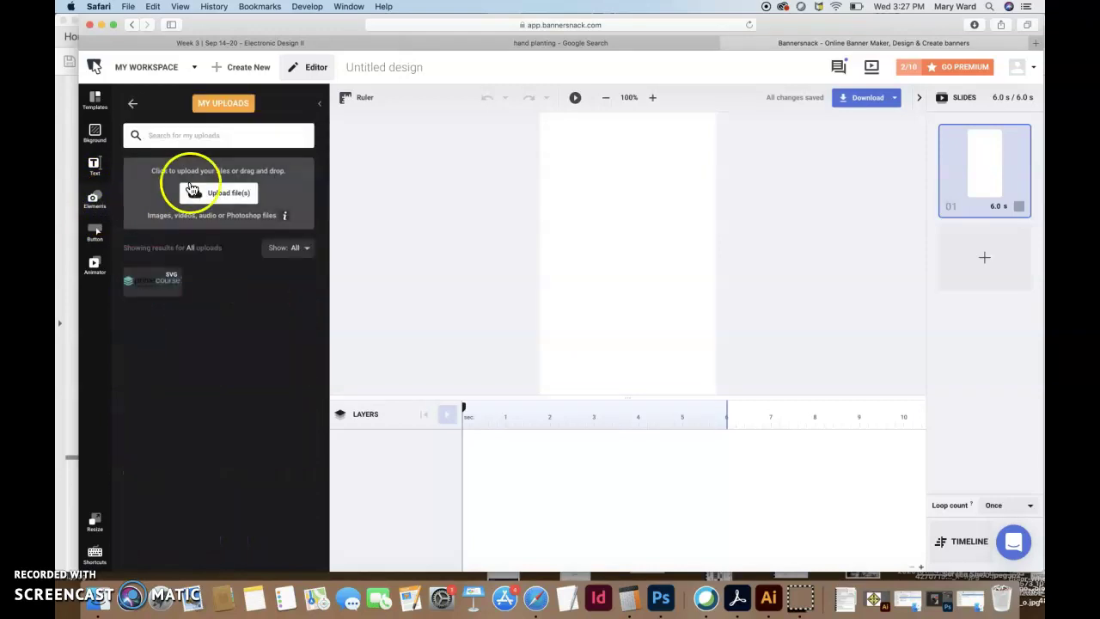
click(210, 194)
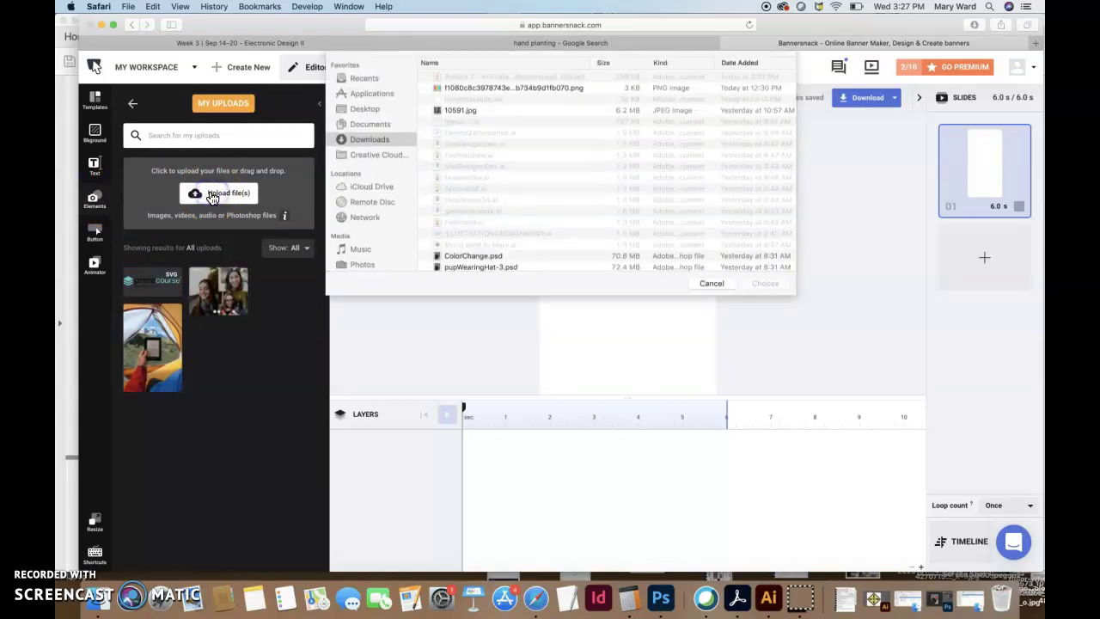
click(710, 302)
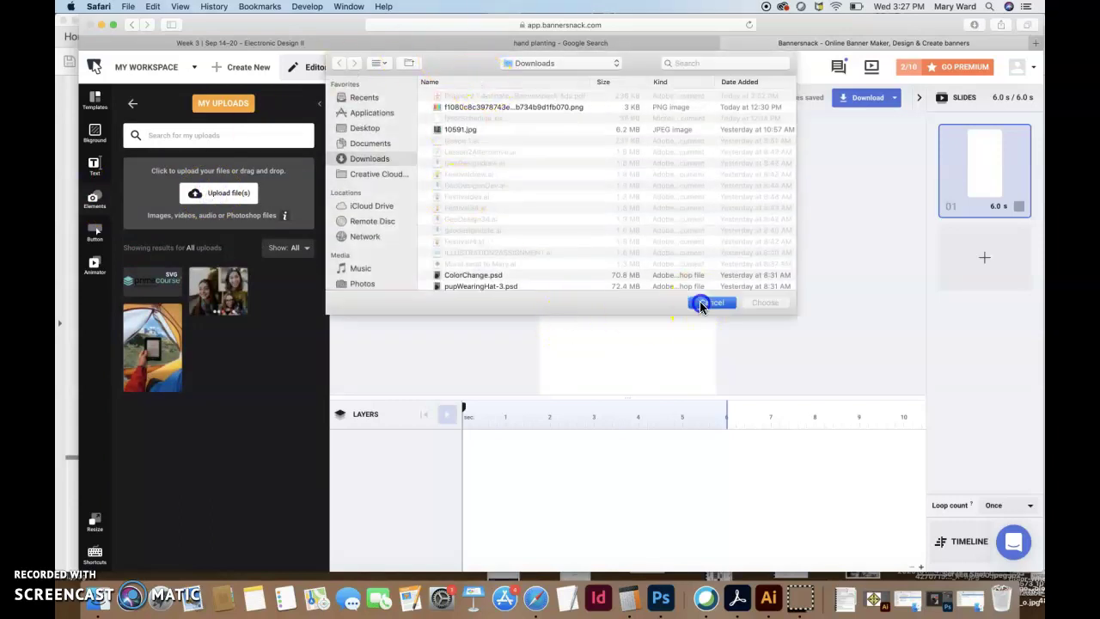
- Look at the button presets, show the text options, and dismiss the McAfee alert
click(96, 234)
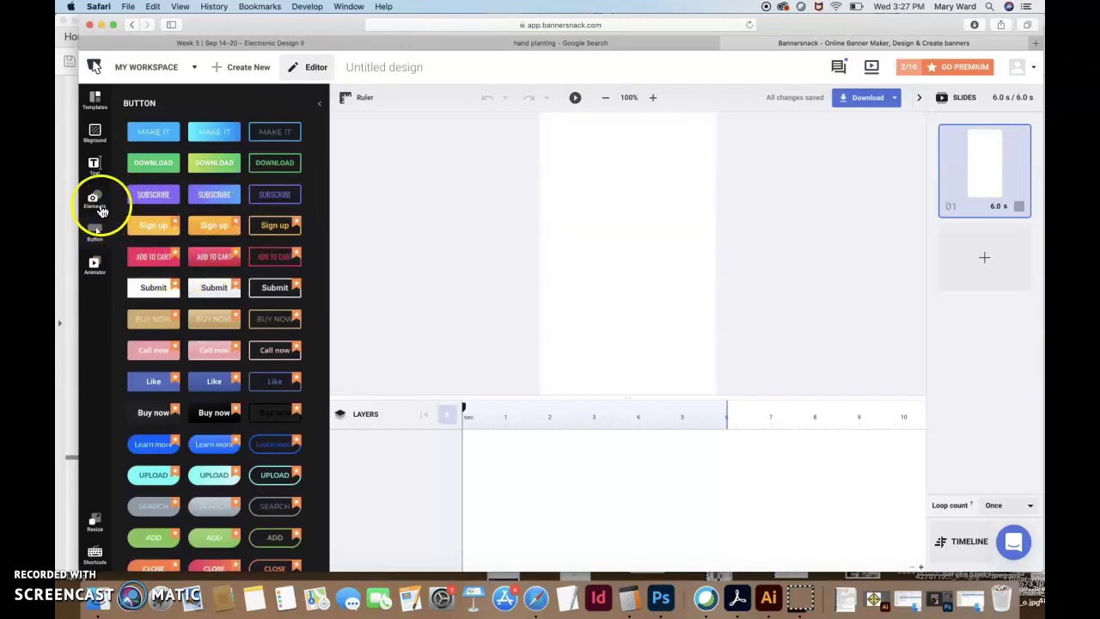
click(98, 206)
click(95, 168)
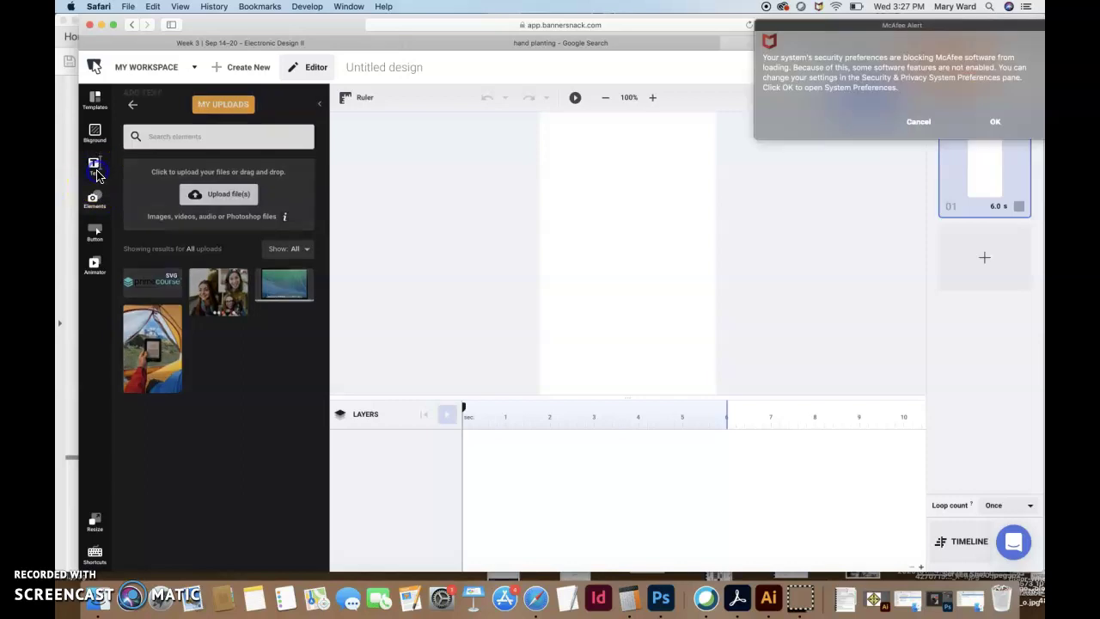
click(918, 122)
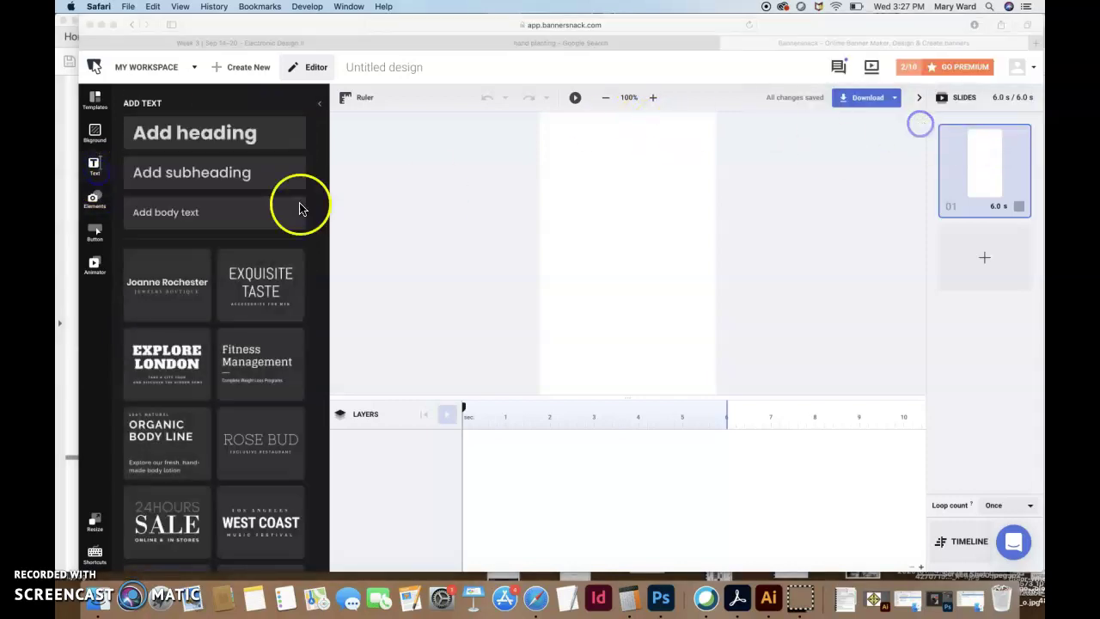
click(83, 150)
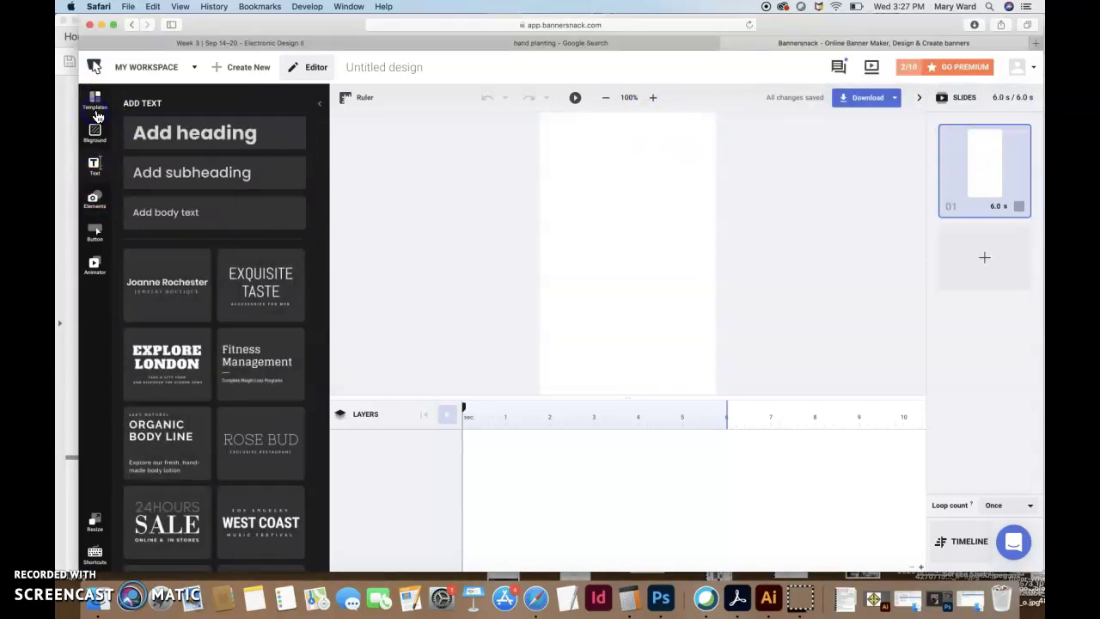
- Scroll the Static template thumbnails down to the Cleansely spring cleaning template
click(95, 101)
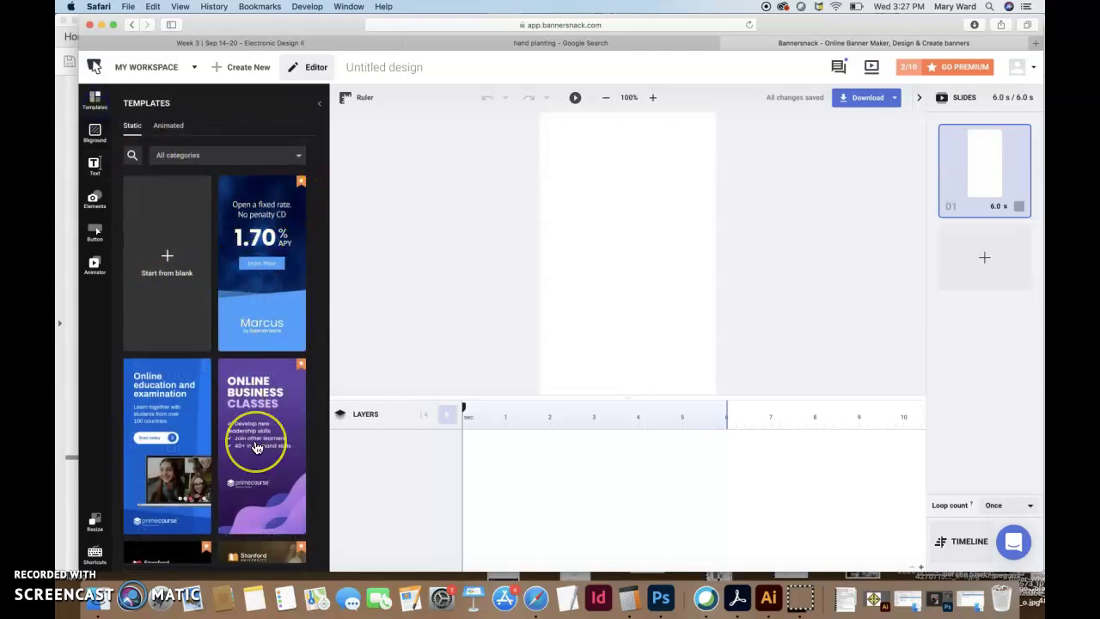
scroll(256, 438, down, 3)
scroll(255, 447, down, 3)
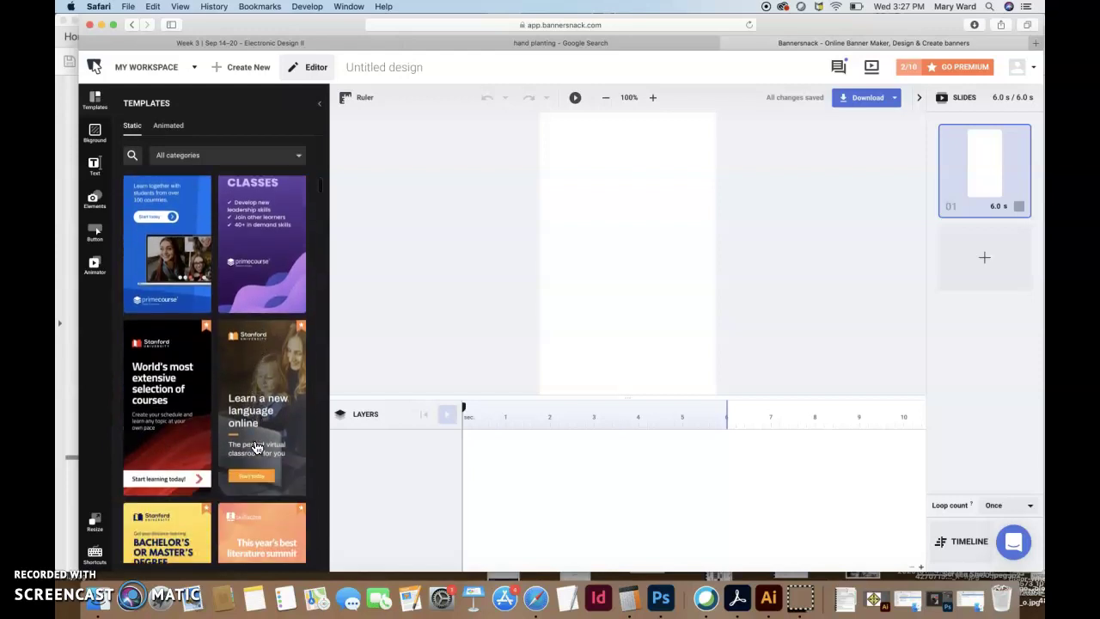
scroll(255, 447, down, 6)
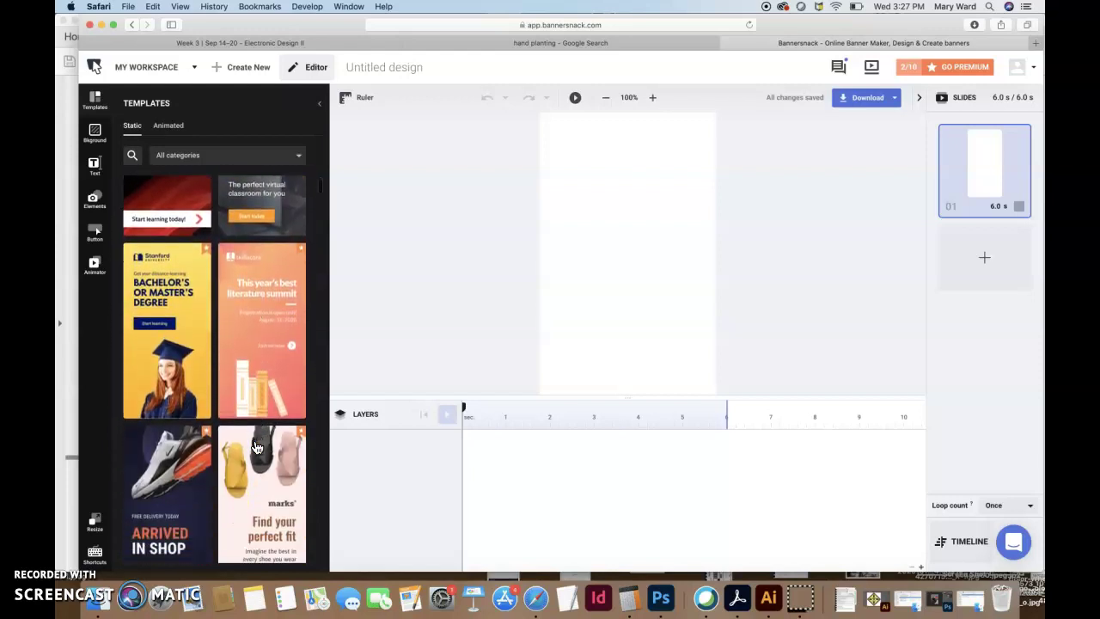
scroll(256, 447, down, 6)
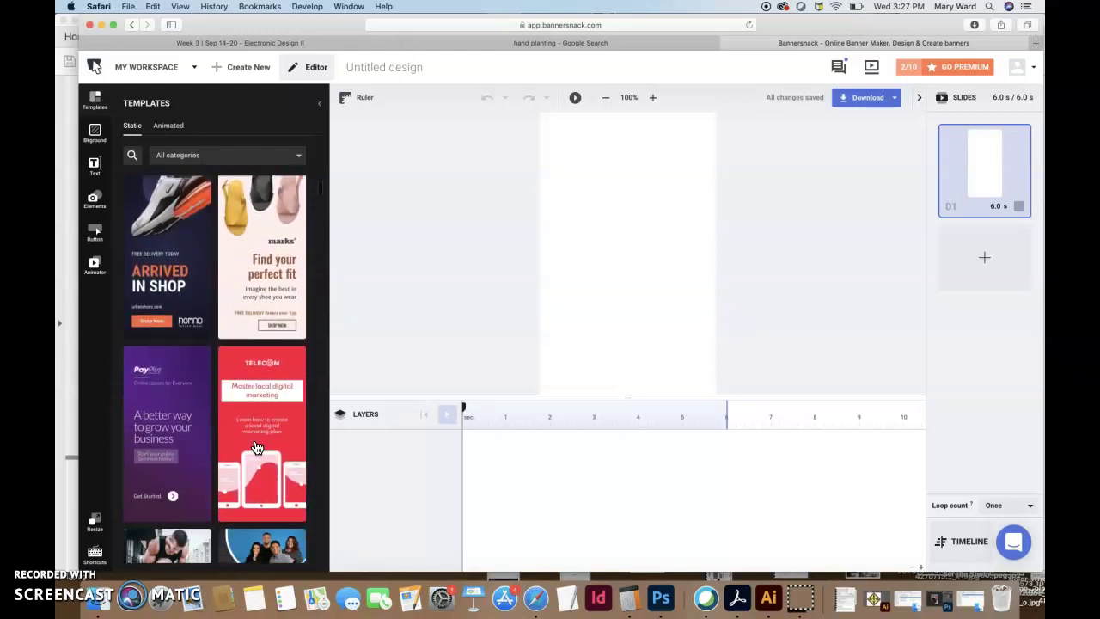
scroll(255, 447, down, 7)
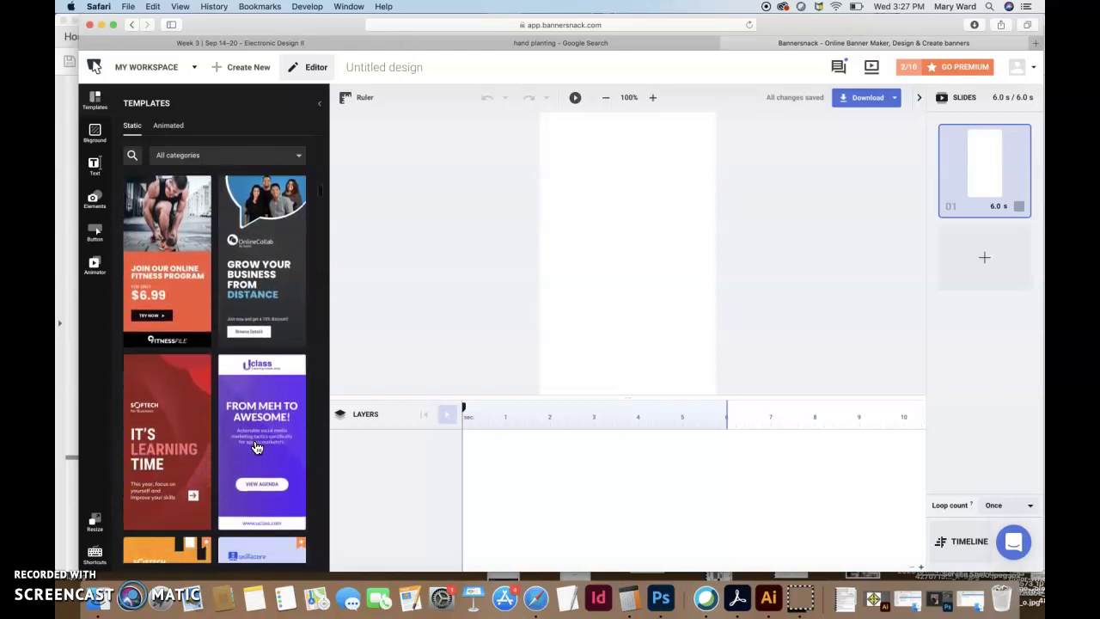
scroll(257, 447, up, 3)
scroll(255, 446, down, 4)
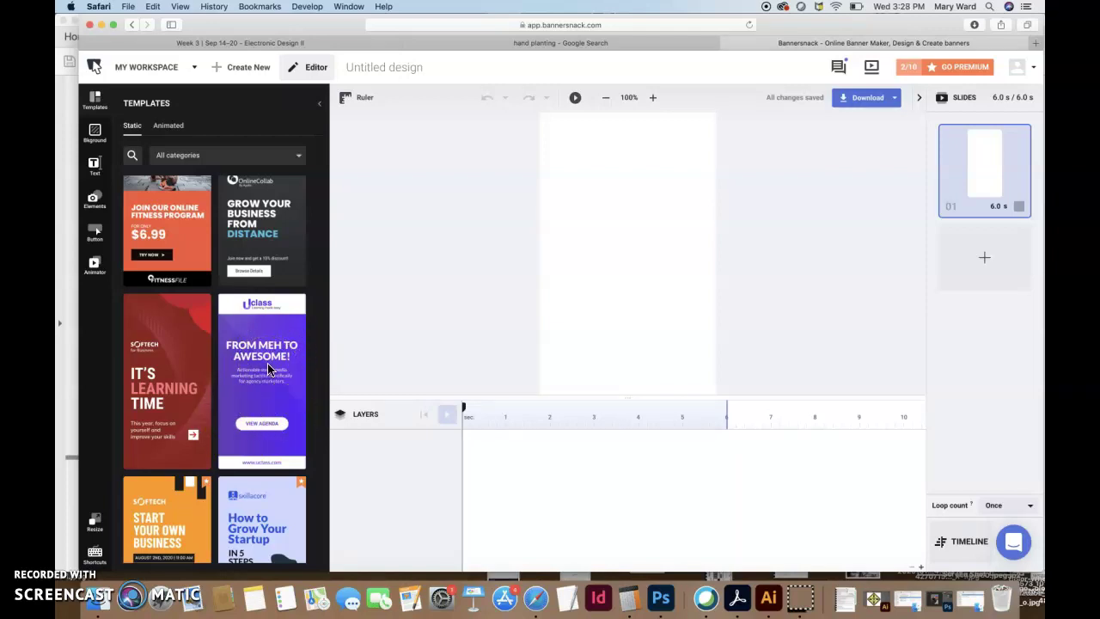
scroll(268, 370, down, 3)
scroll(288, 267, up, 2)
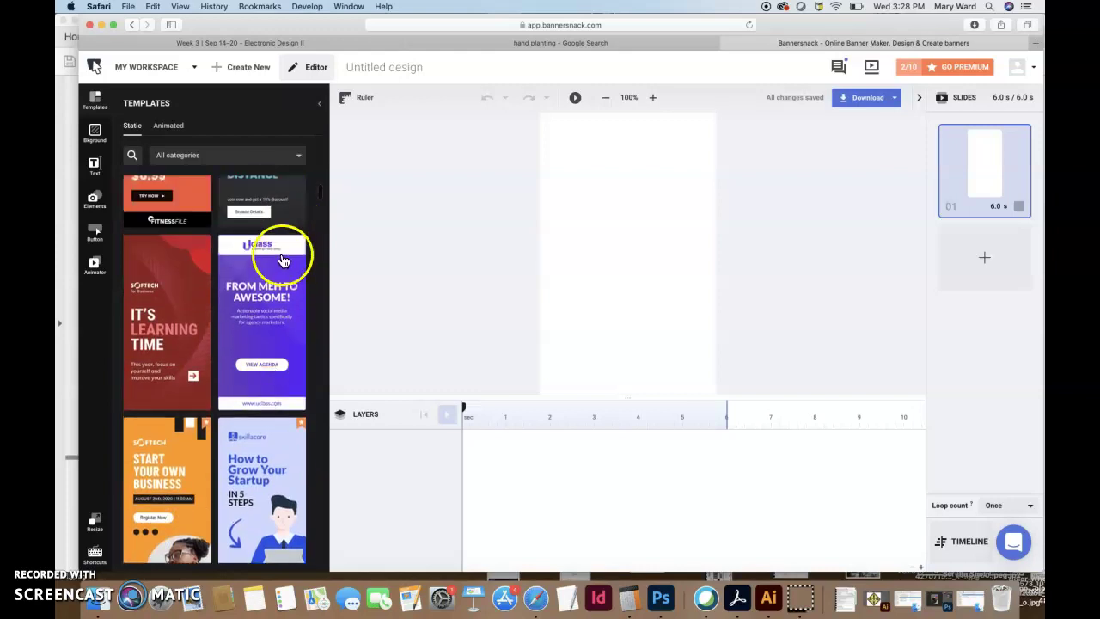
scroll(287, 301, down, 5)
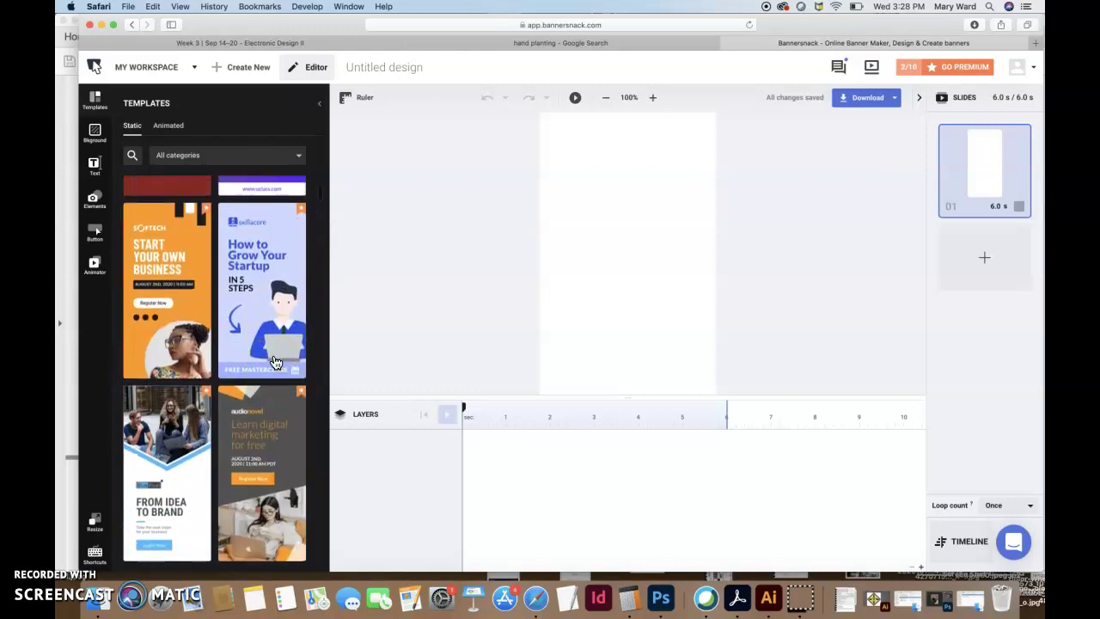
scroll(275, 362, up, 4)
scroll(275, 362, down, 6)
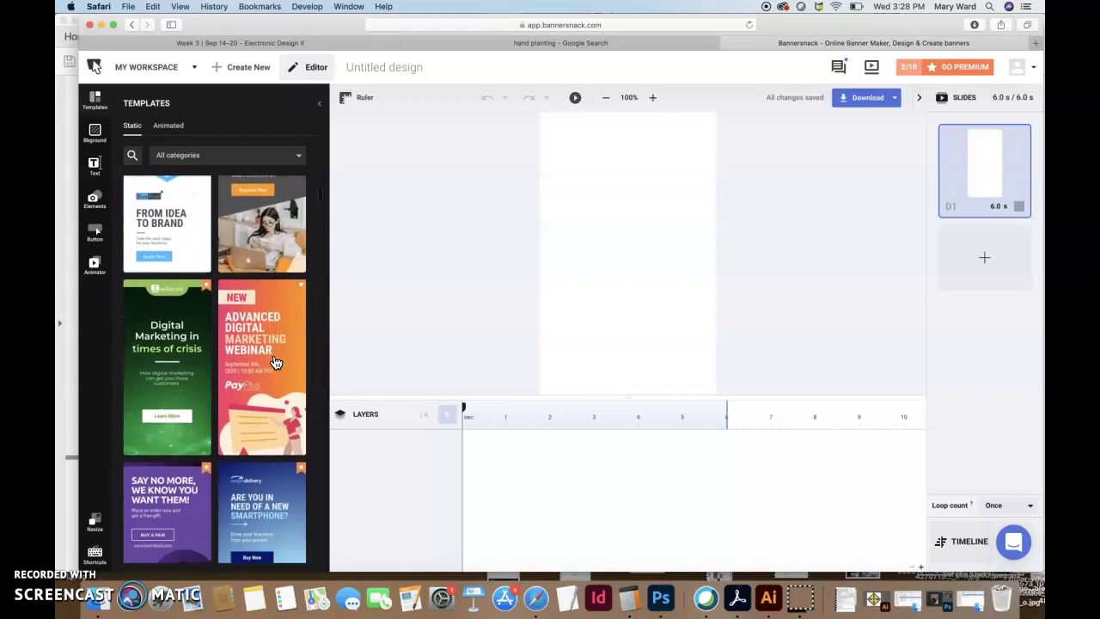
scroll(275, 362, down, 8)
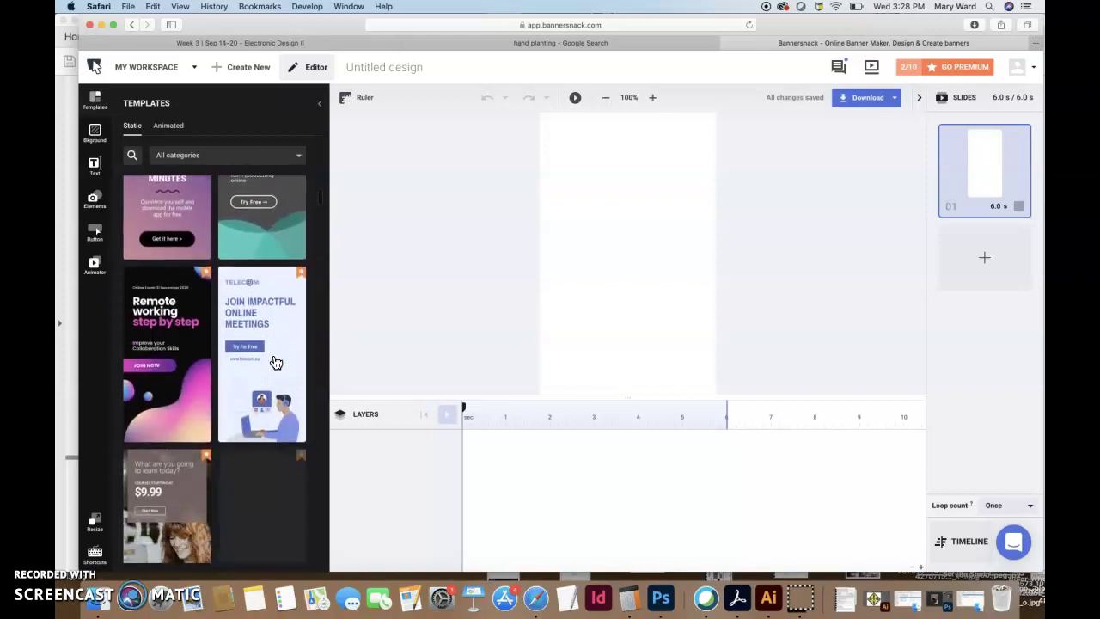
scroll(274, 362, down, 10)
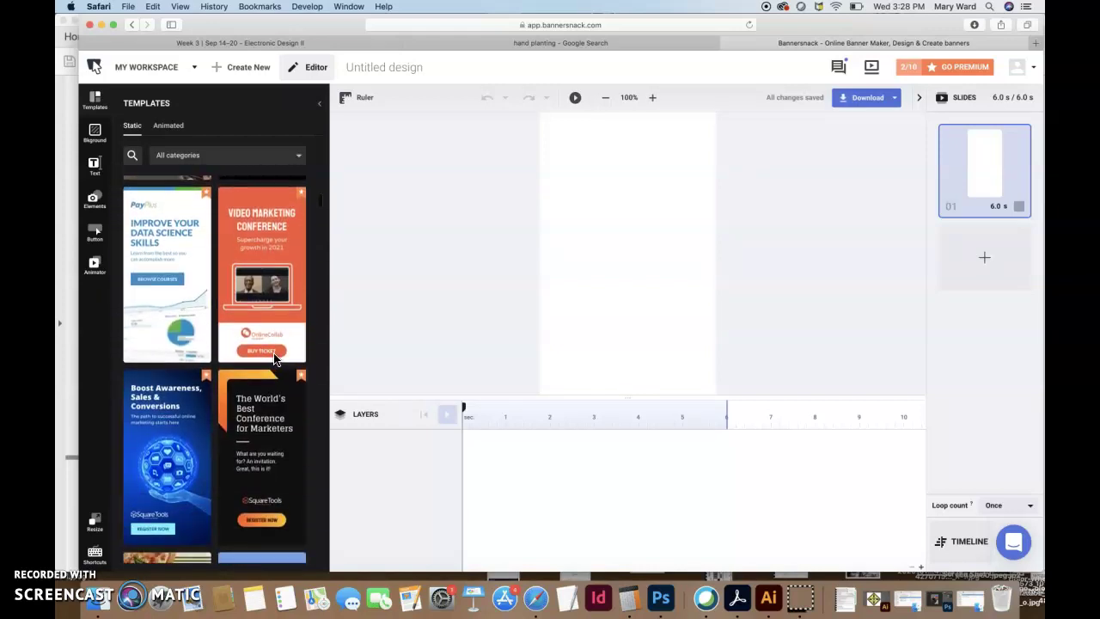
scroll(275, 359, down, 4)
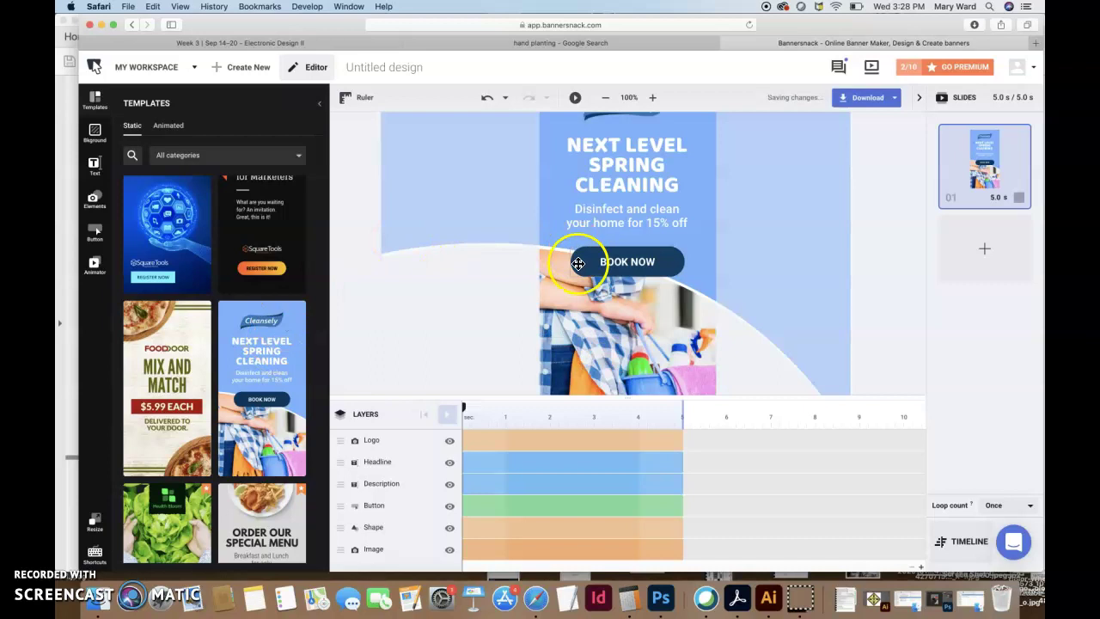
- Browse the Button presets and the Animator panel's banner animations
scroll(494, 313, up, 2)
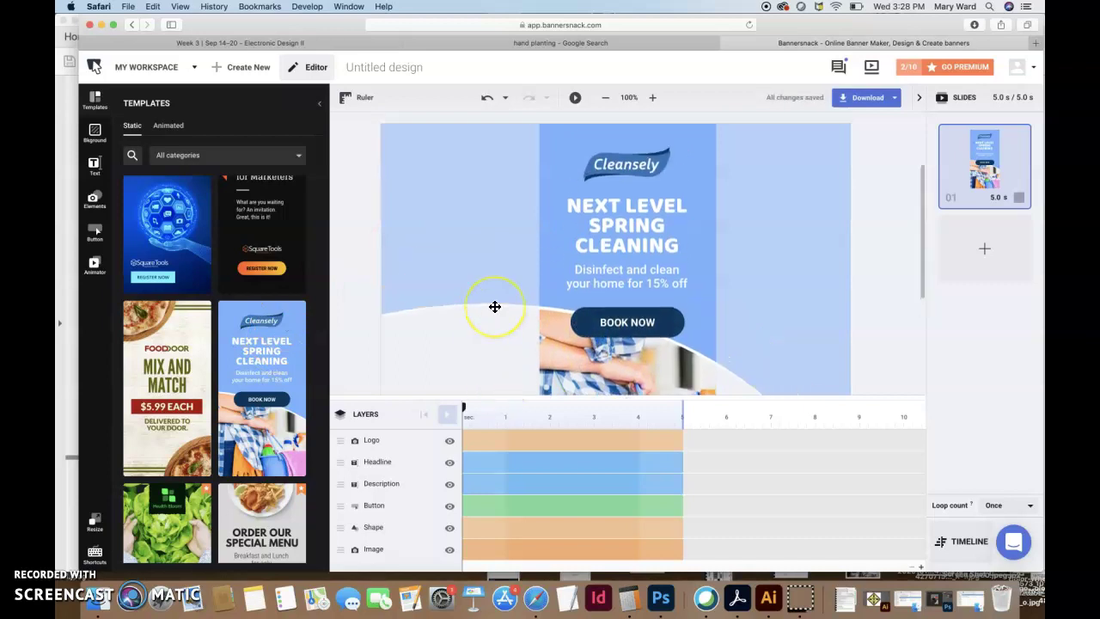
scroll(494, 310, down, 3)
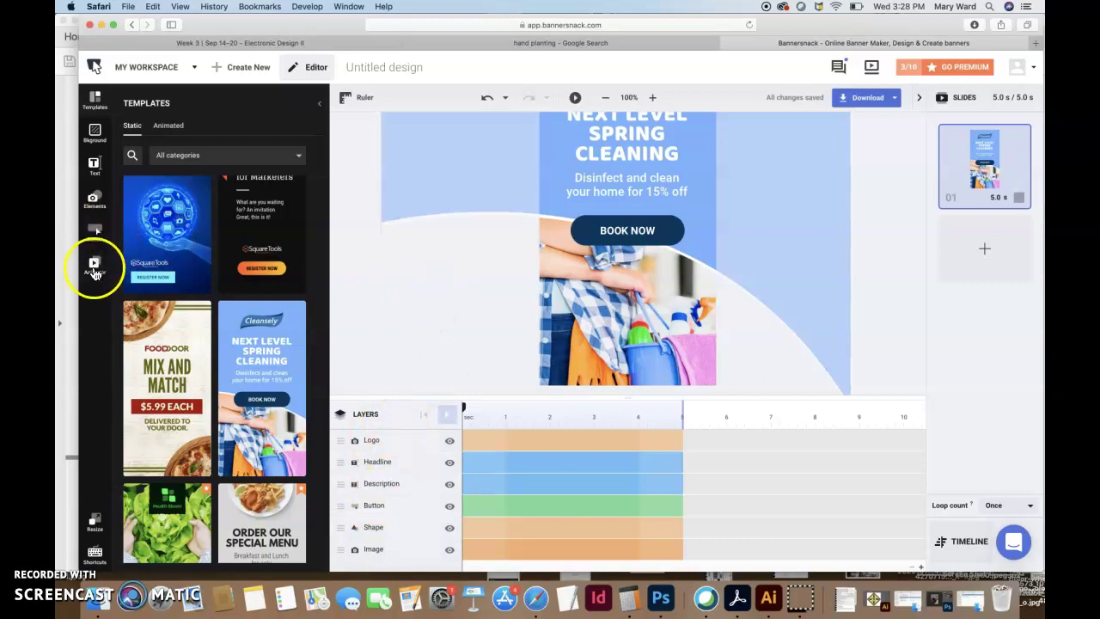
click(94, 243)
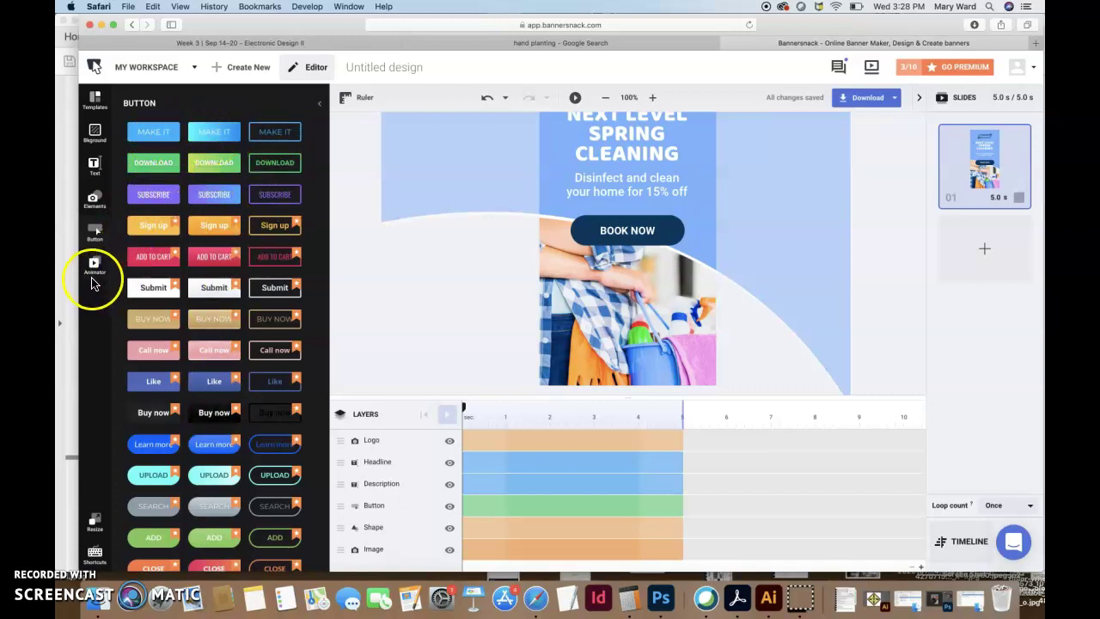
click(95, 272)
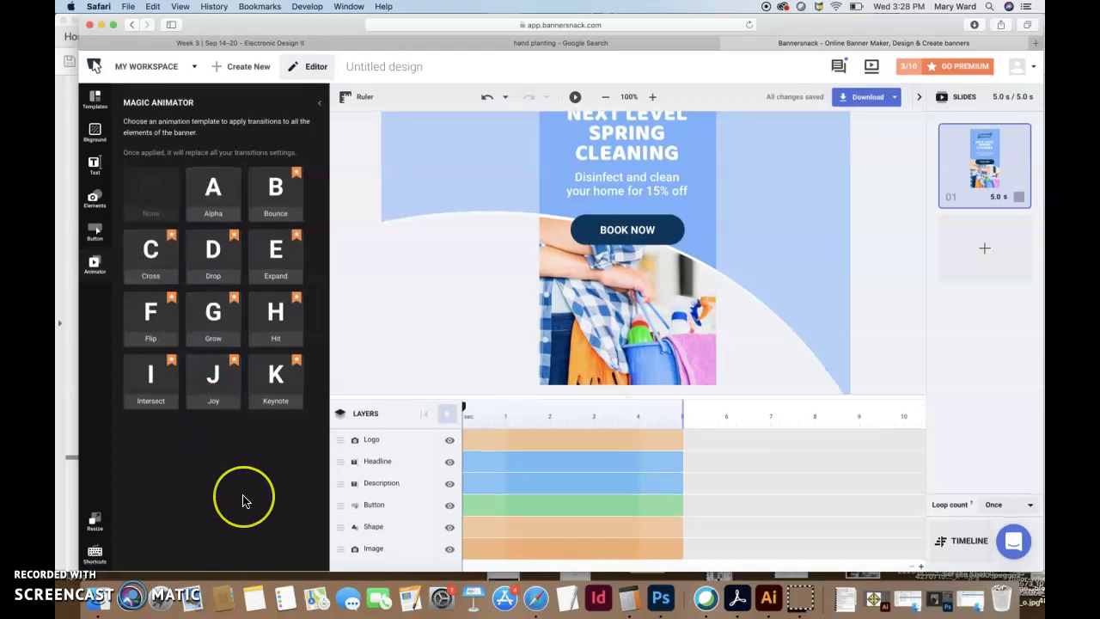
- Apply the Cleansely 'Next Level Spring Cleaning' template to the Half Page canvas
click(410, 269)
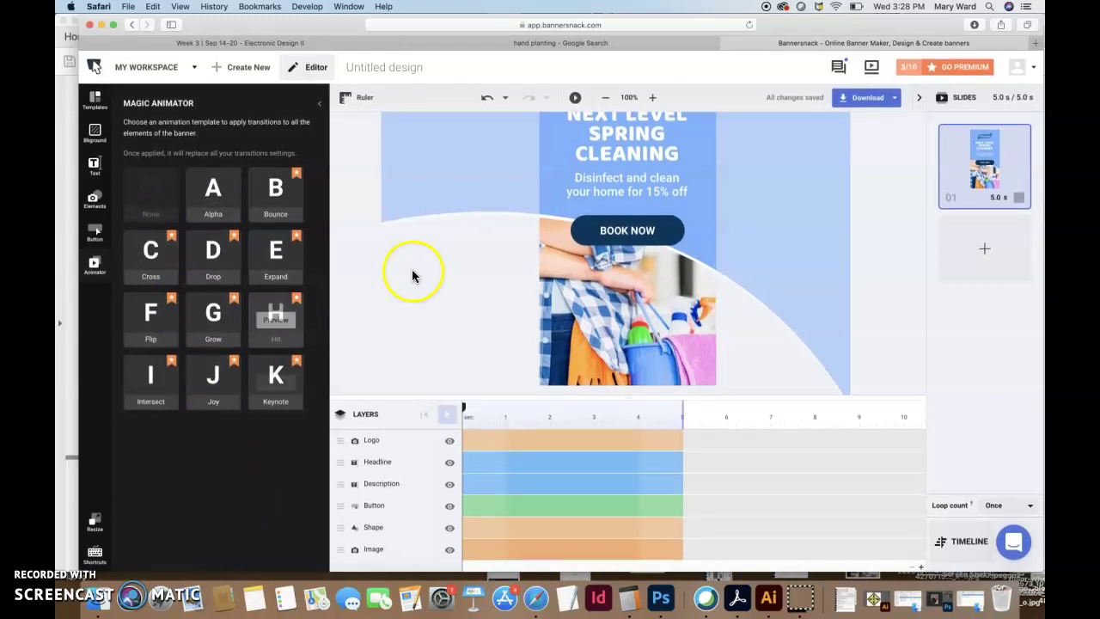
click(567, 275)
scroll(709, 296, up, 3)
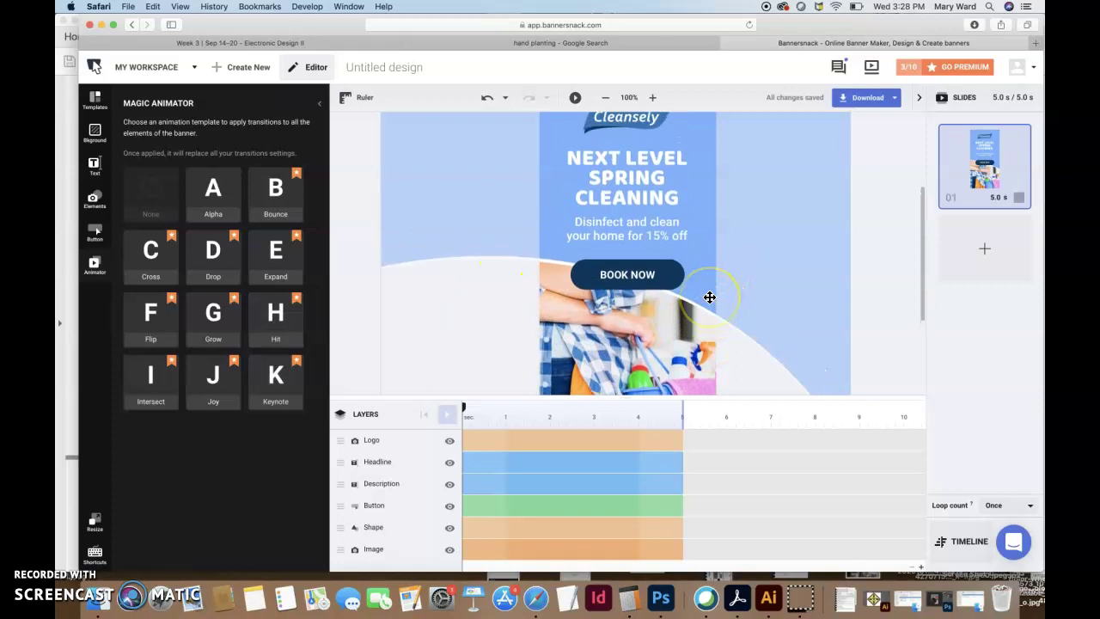
scroll(708, 297, down, 2)
scroll(709, 296, down, 2)
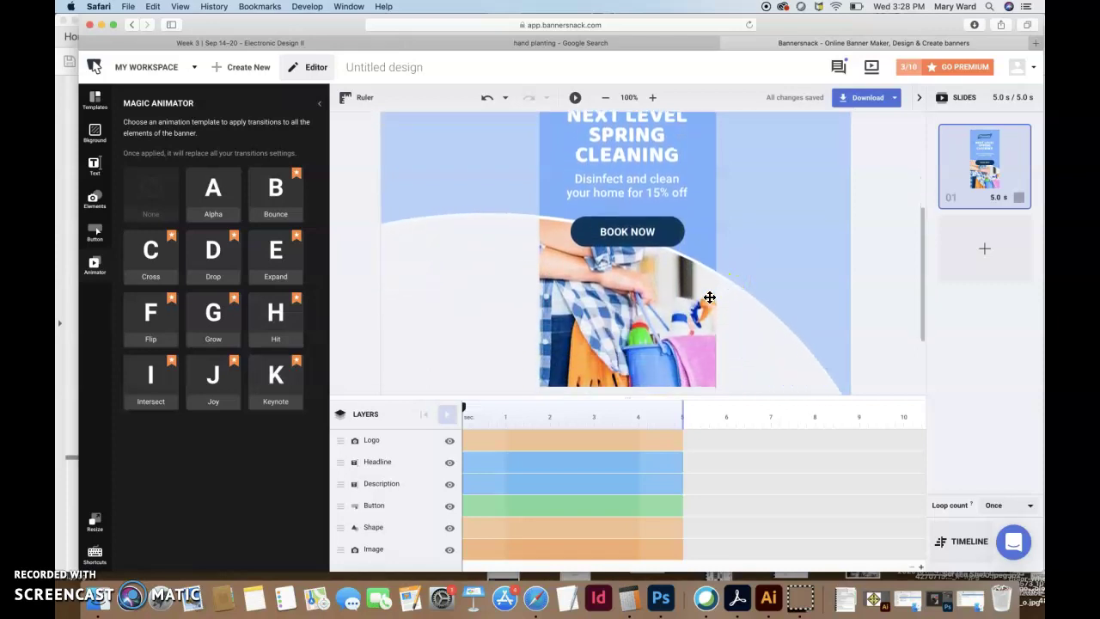
click(89, 515)
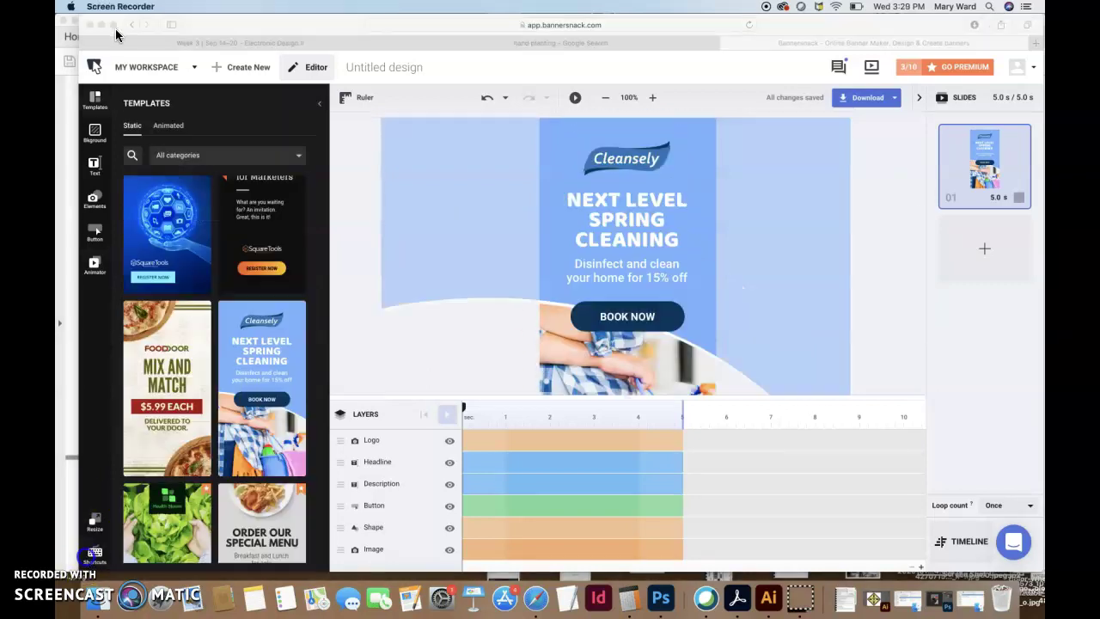
click(114, 29)
- Replace the headline with 'Introducing Our New Garden Center', fixing a typo
click(115, 29)
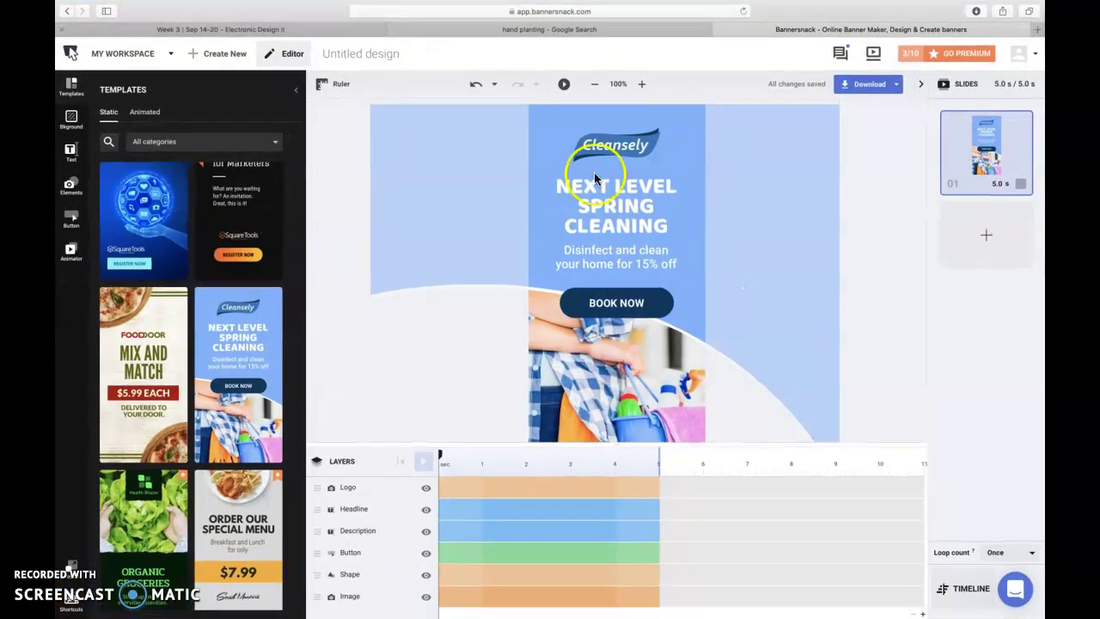
click(629, 220)
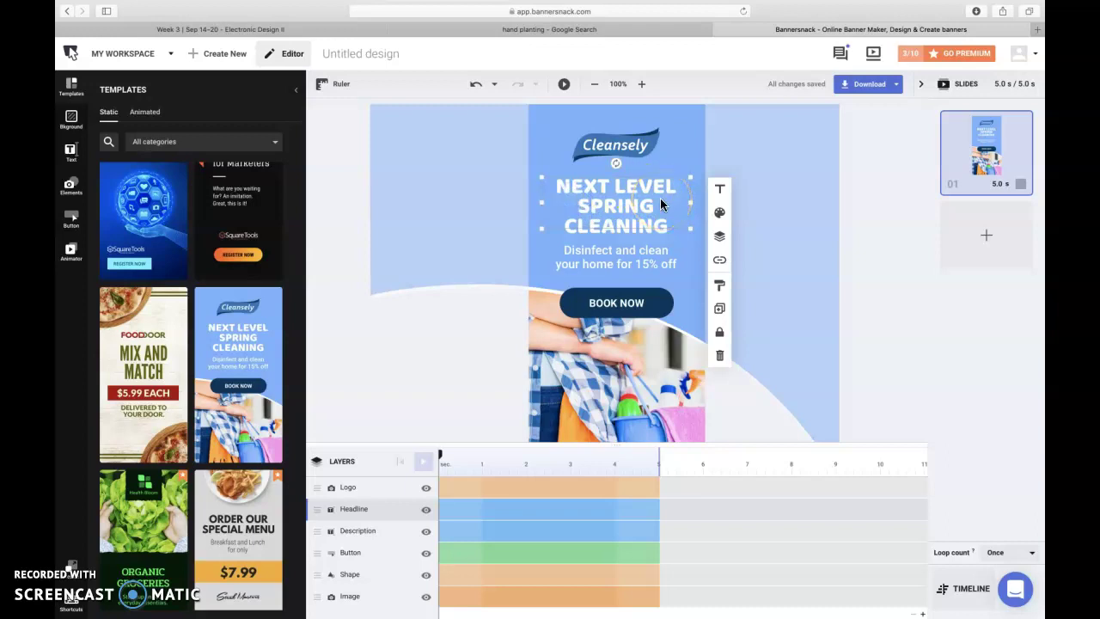
text(Int)
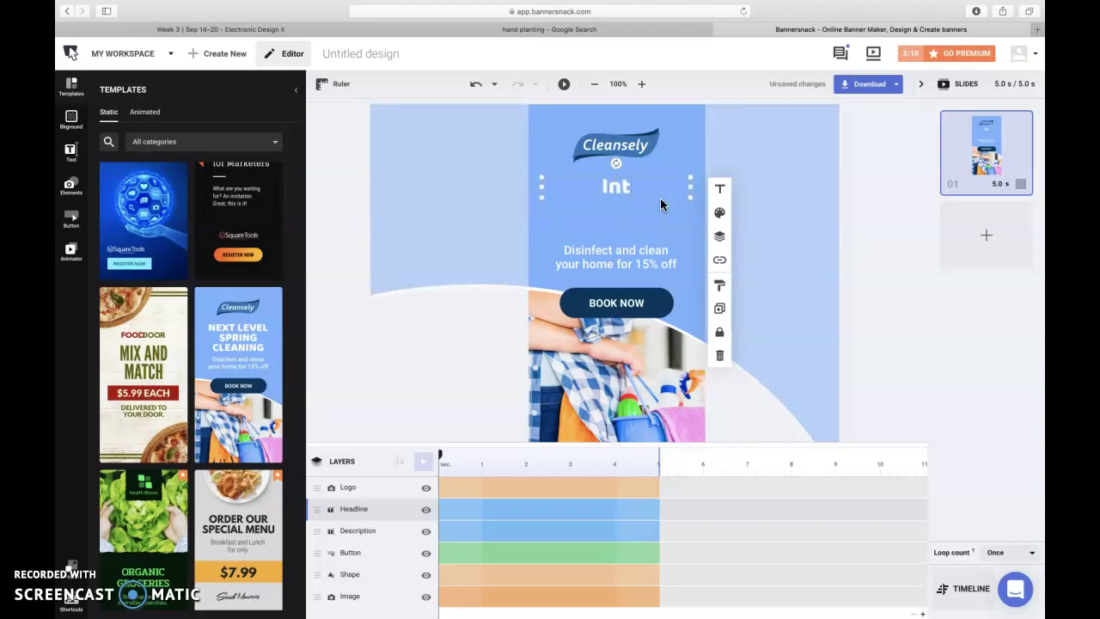
text(roducing)
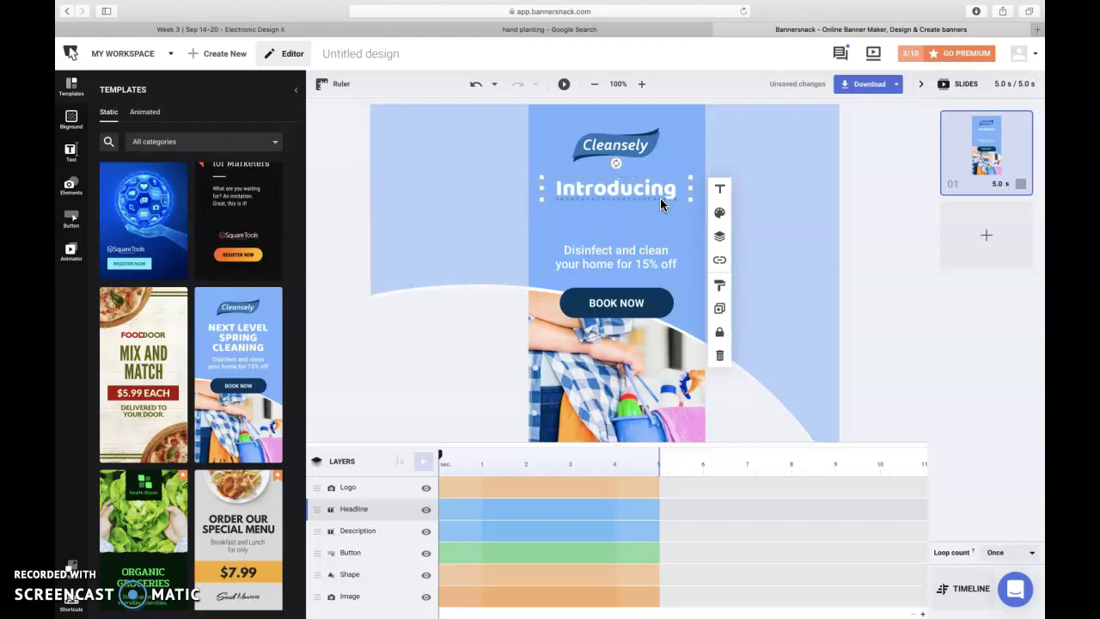
text( Our New G)
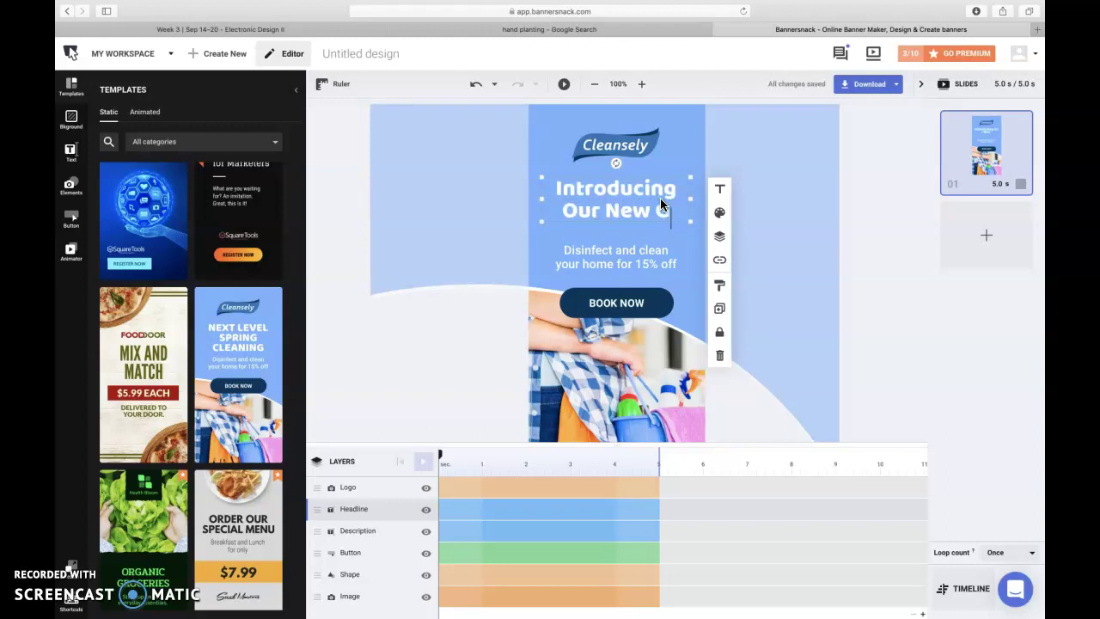
text(arden Cen)
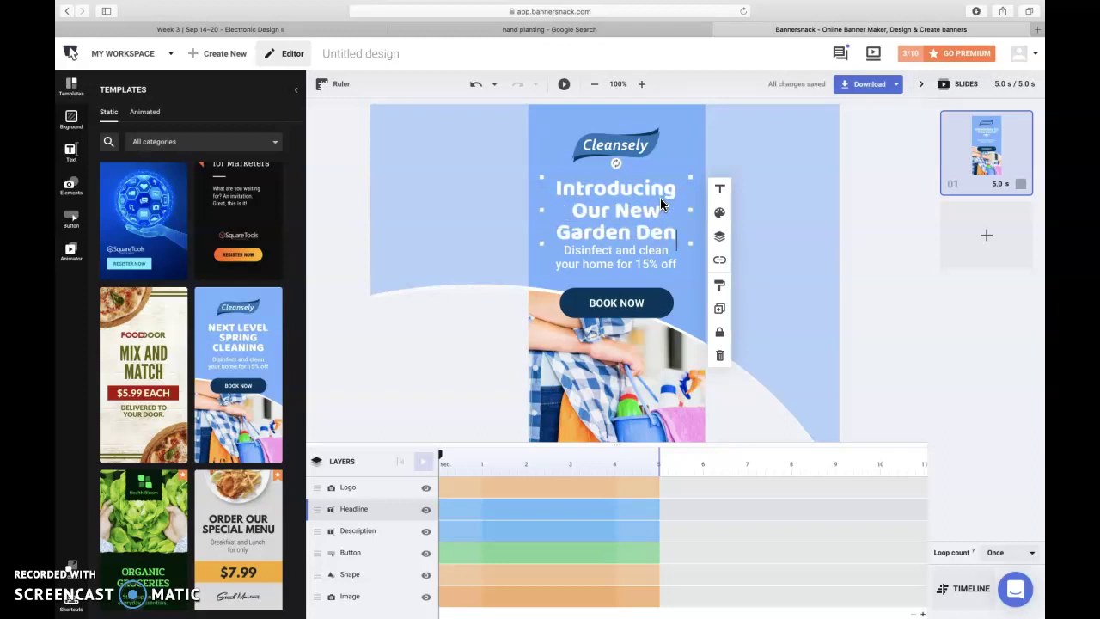
key(BackSpace)
key(BackSpace)
text(enter)
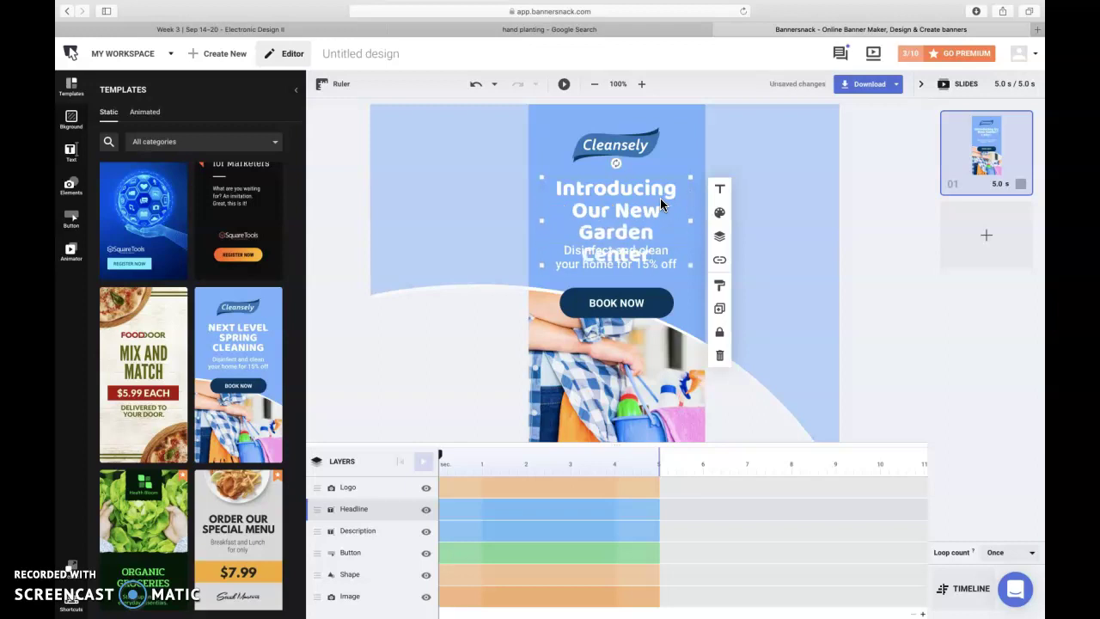
- Widen the headline text box to the left and right
click(570, 205)
drag(539, 221, 528, 221)
click(693, 210)
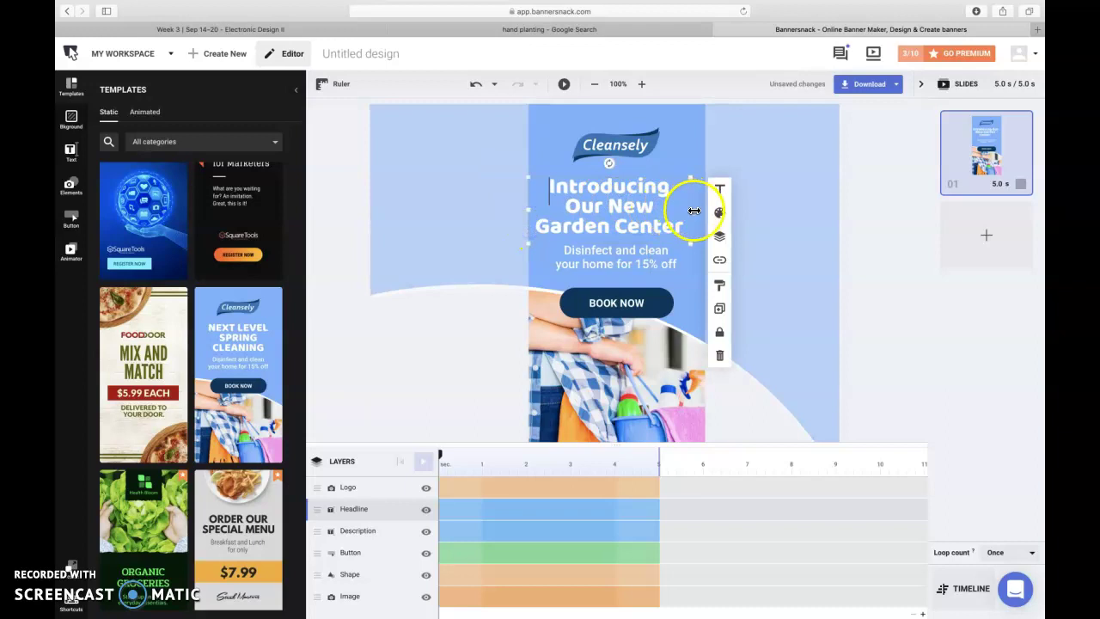
drag(693, 211, 705, 209)
click(72, 151)
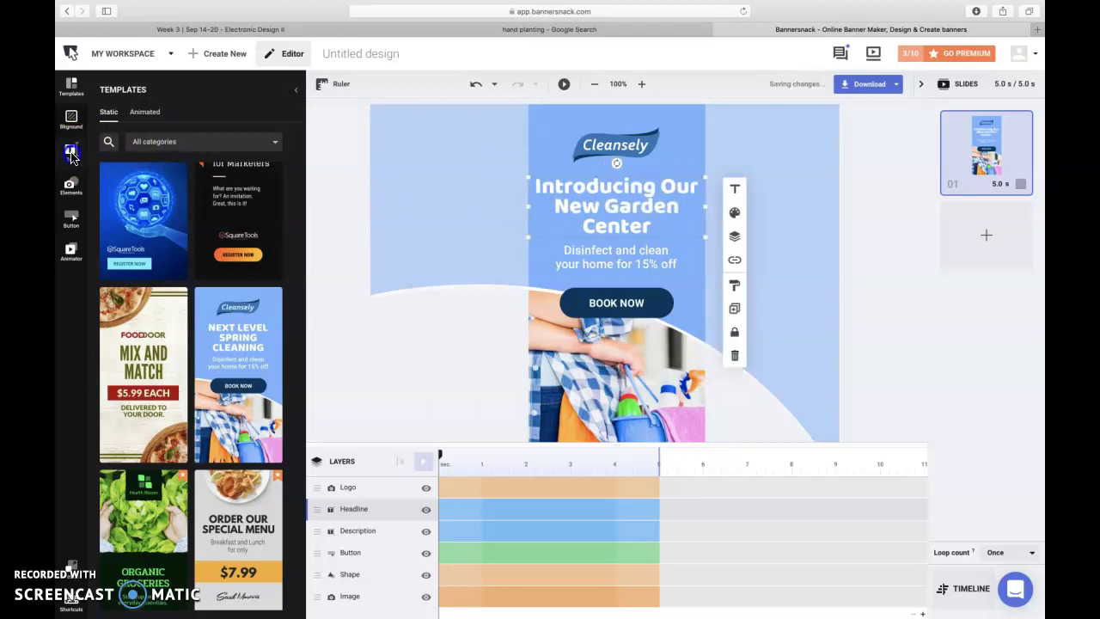
- Set the headline font size to 30 in its text settings
click(148, 117)
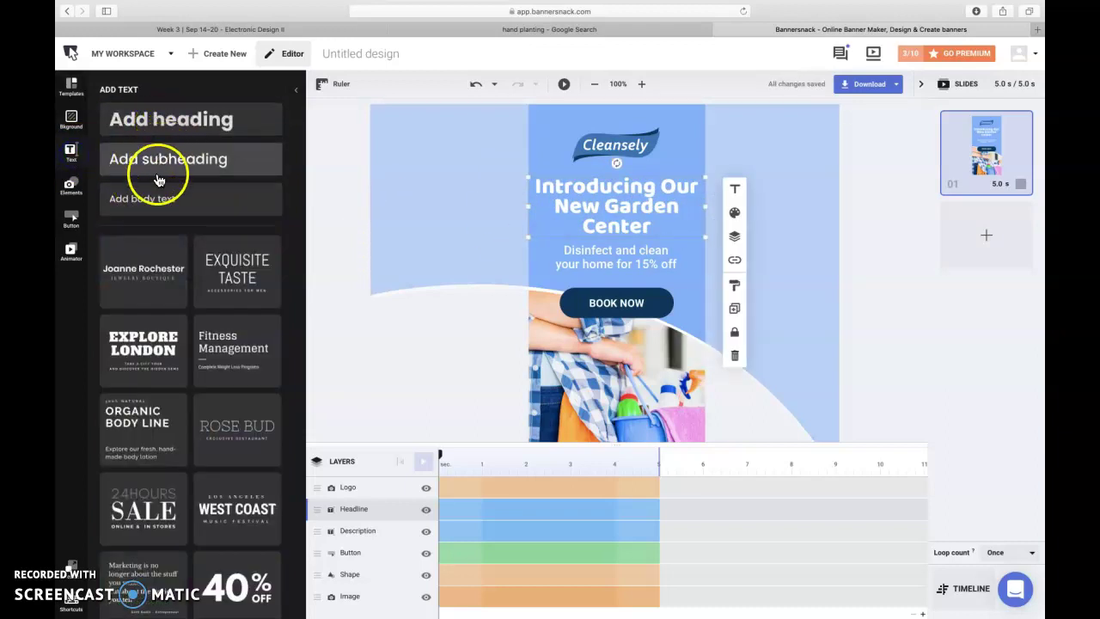
click(196, 429)
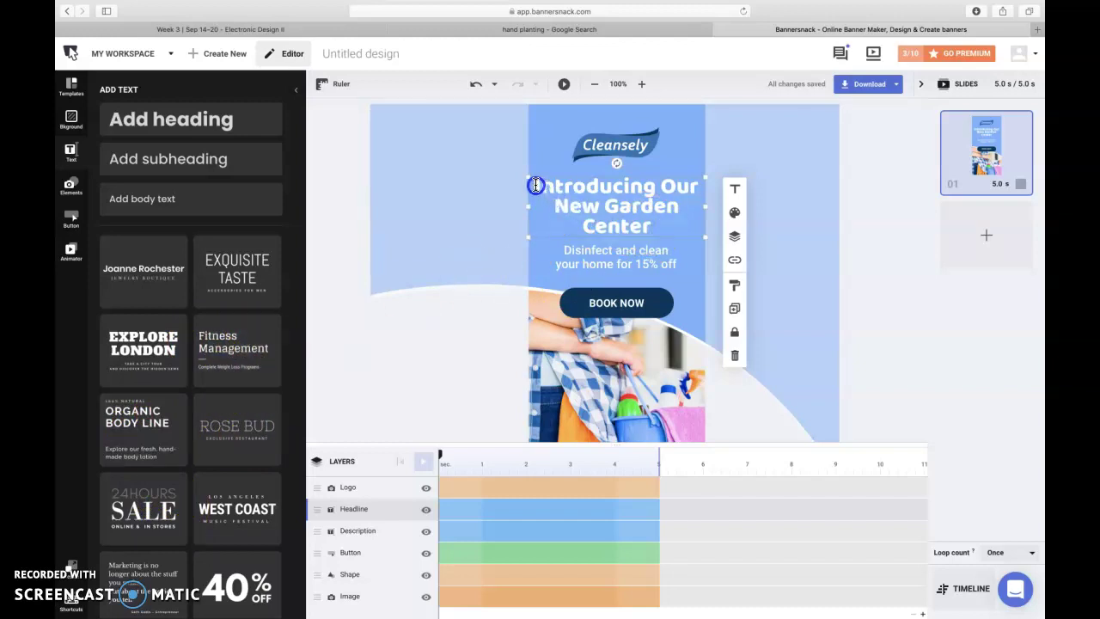
click(734, 190)
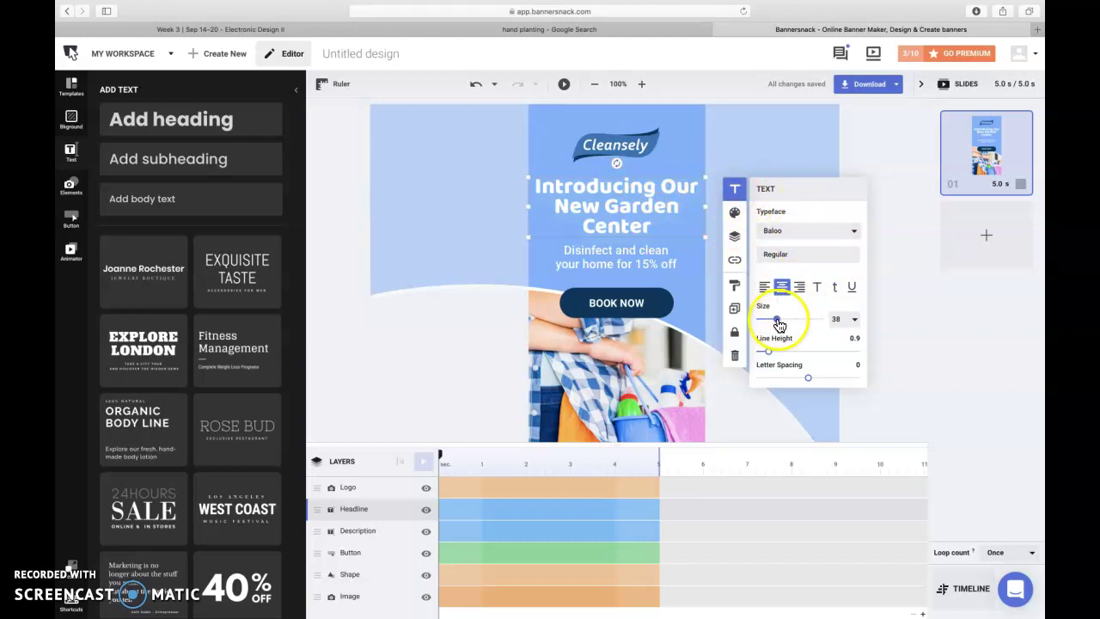
click(847, 319)
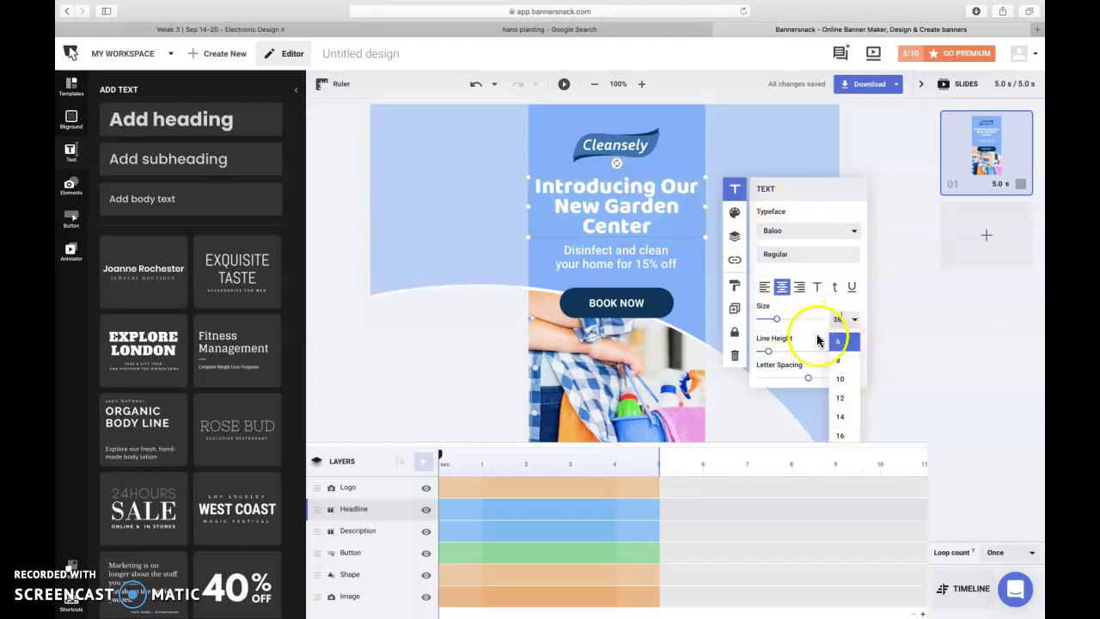
click(839, 319)
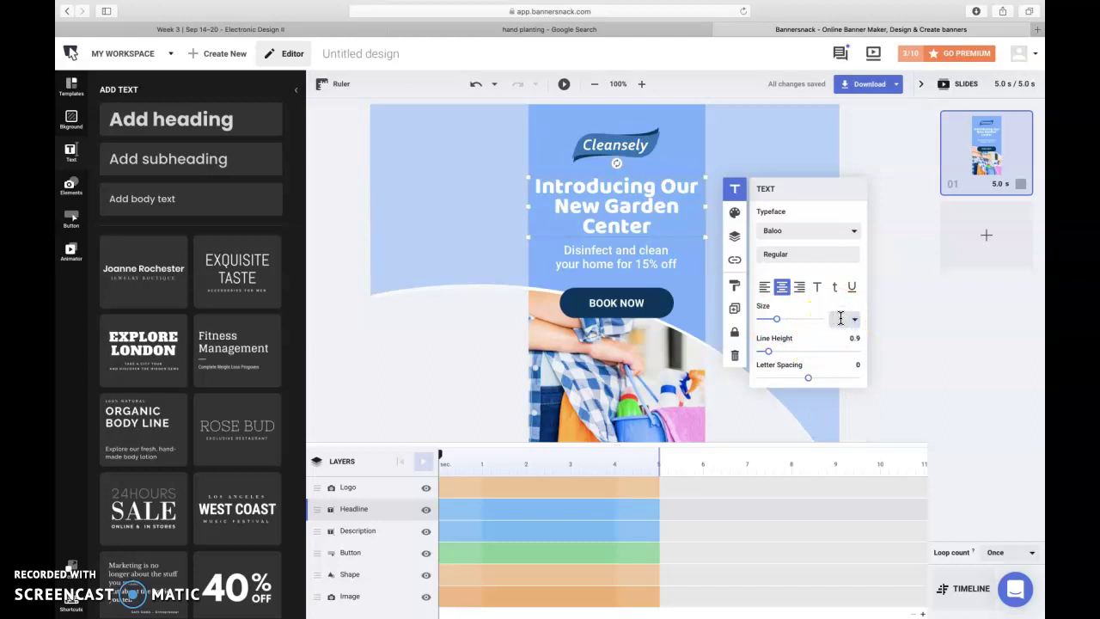
text(5)
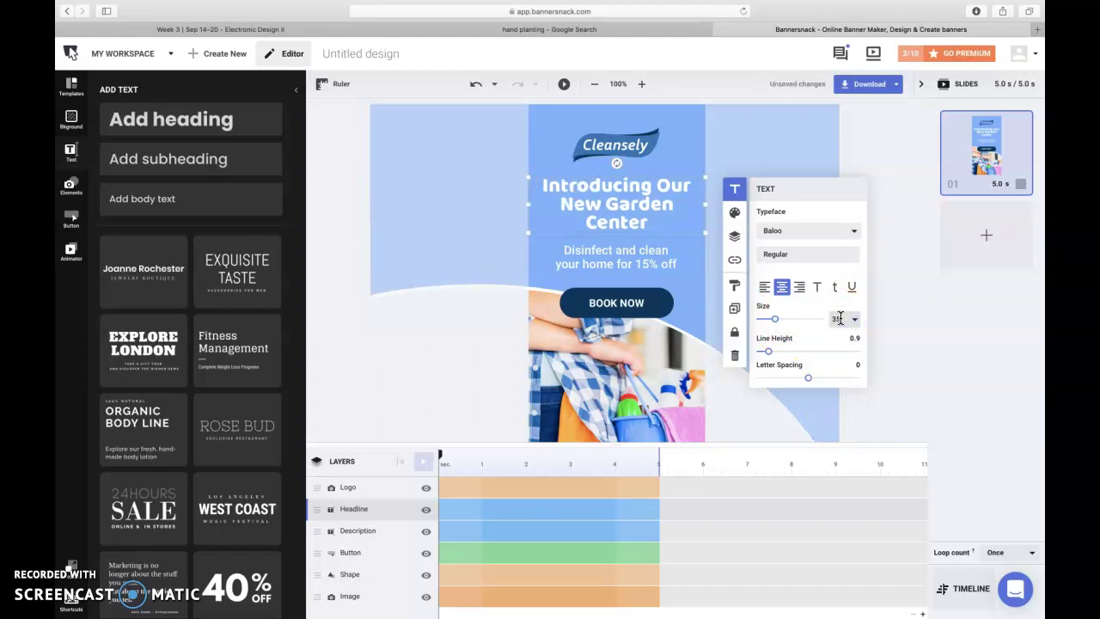
click(841, 321)
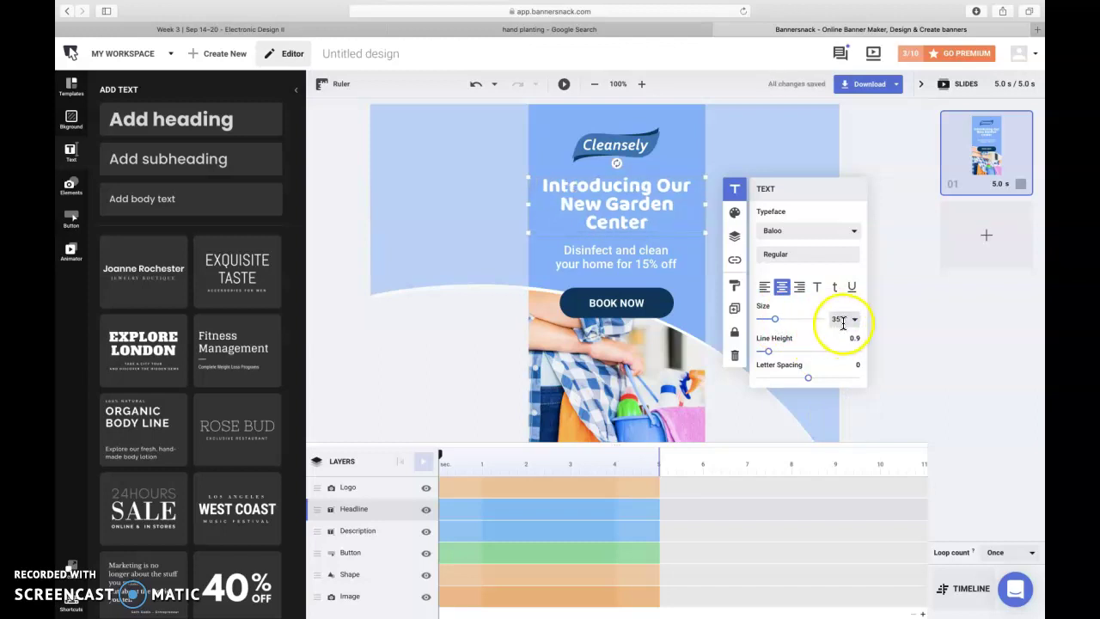
click(837, 319)
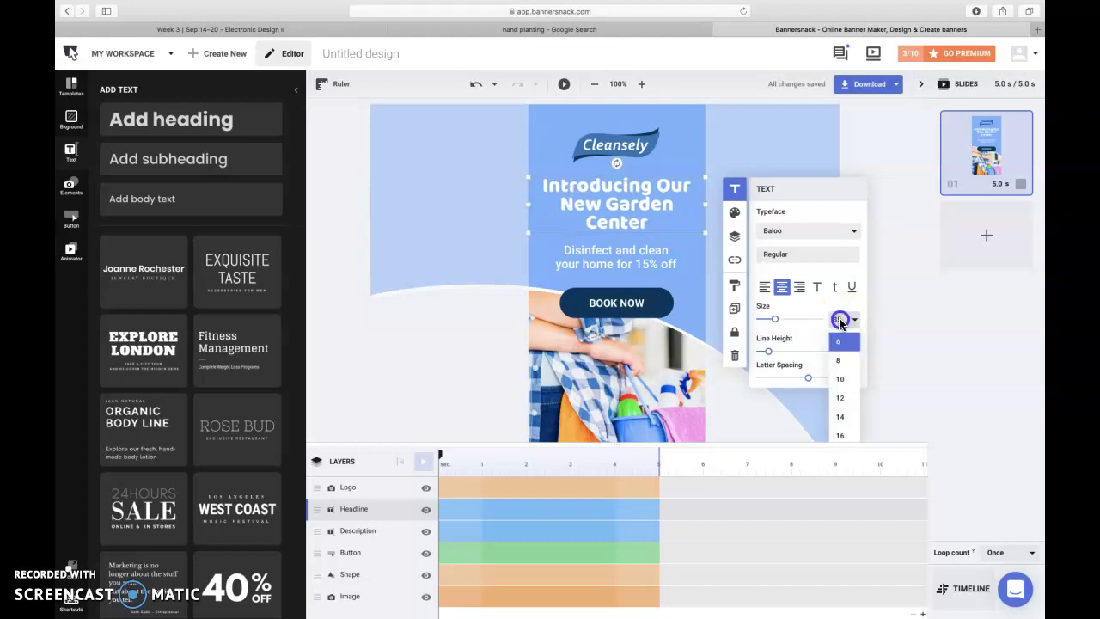
text(0)
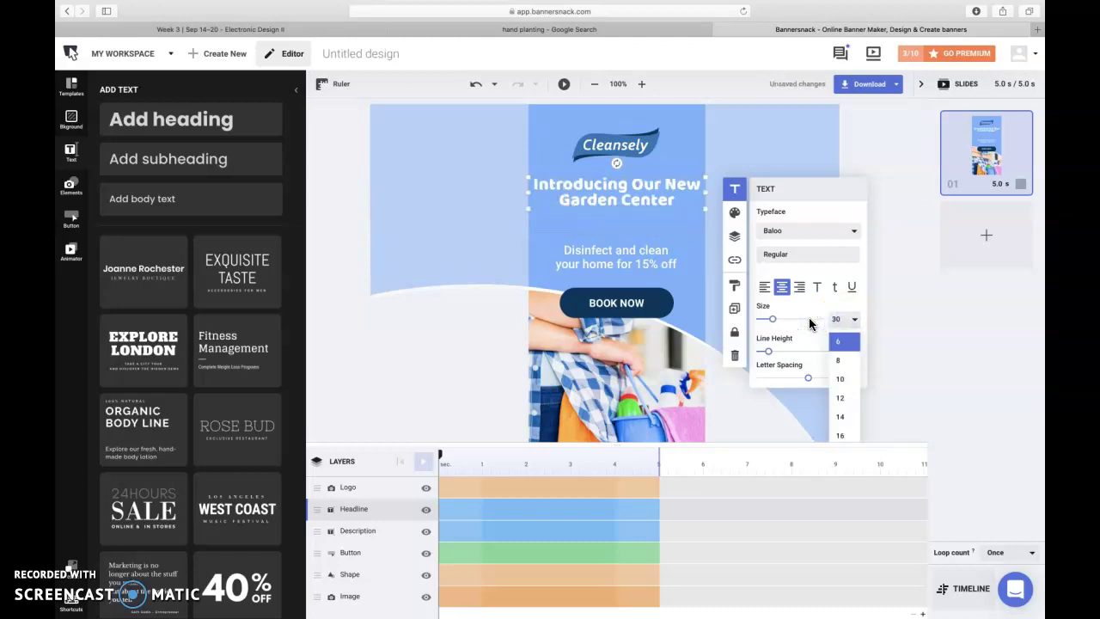
click(661, 187)
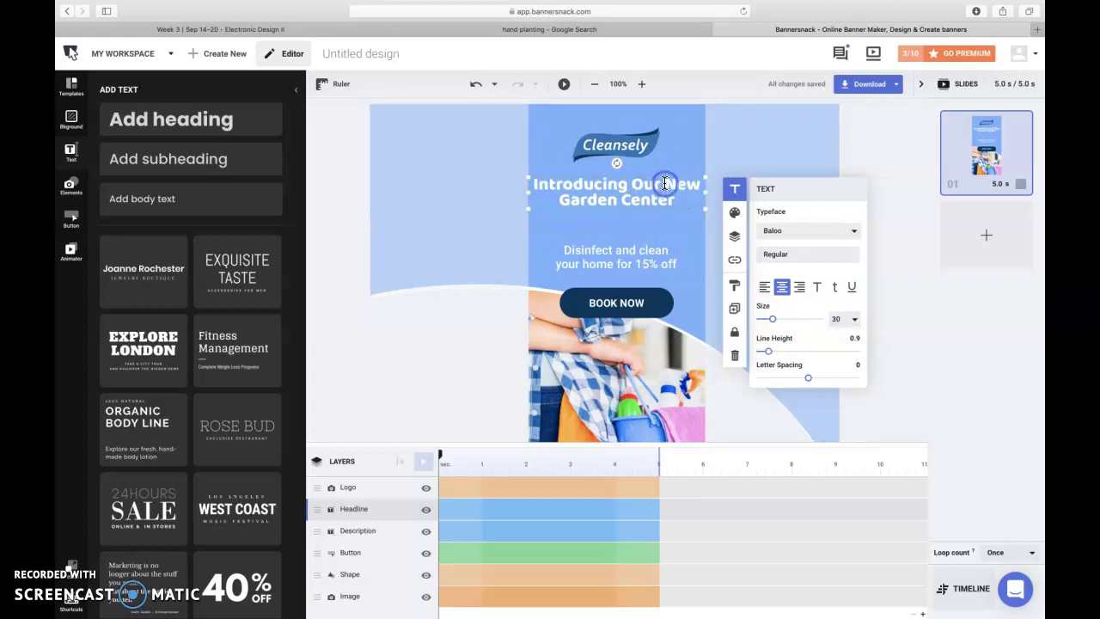
- Retype the word 'New' and set the headline in all capitals
double_click(664, 183)
key(BackSpace)
text(New)
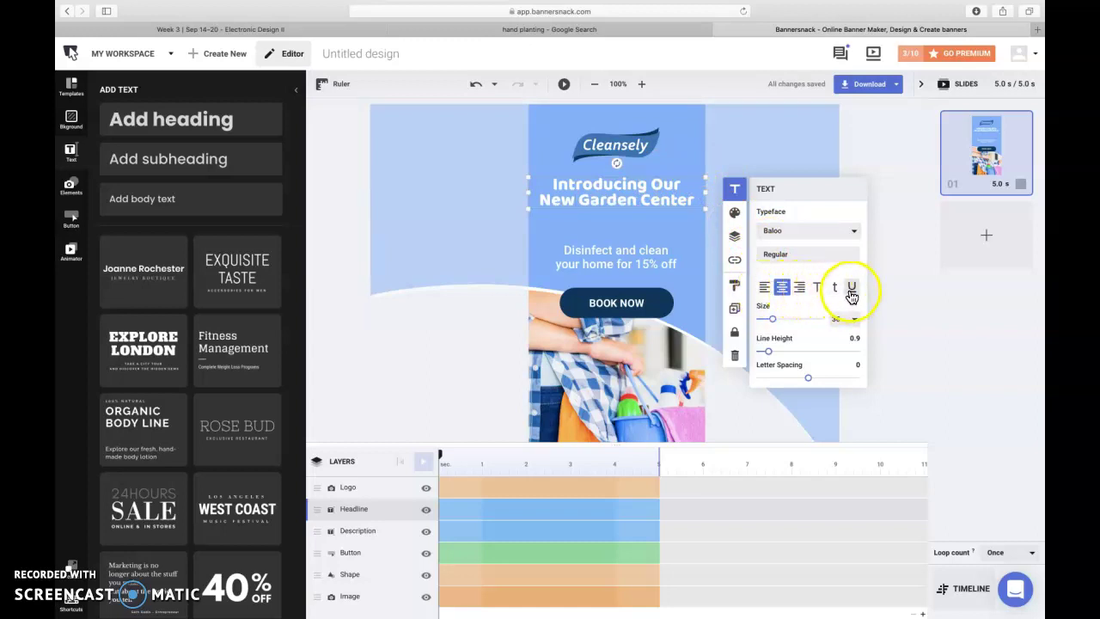
click(816, 292)
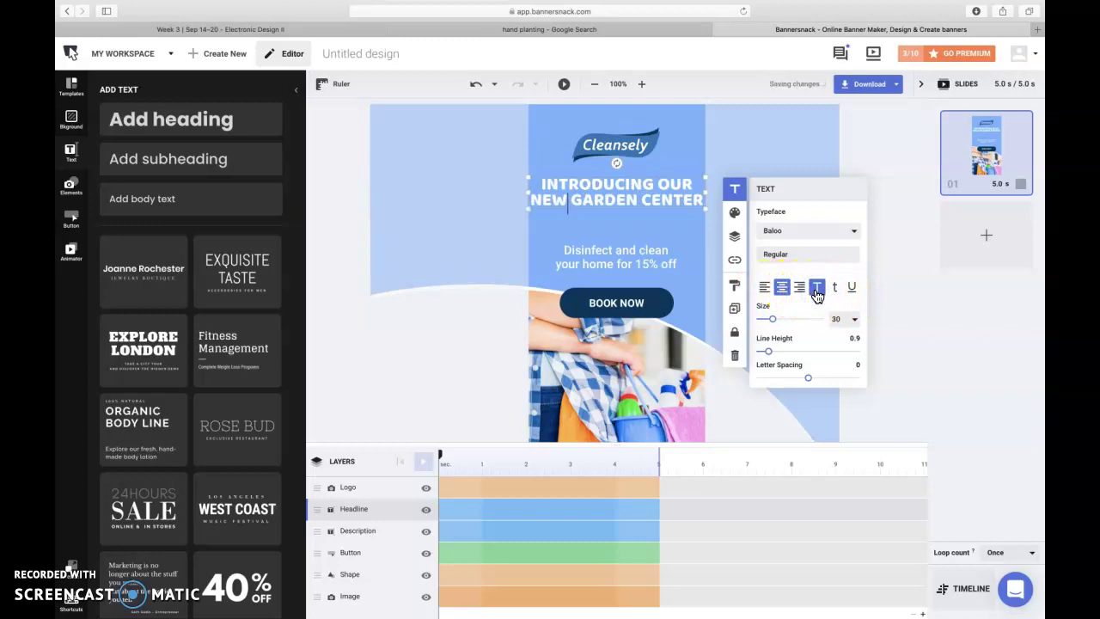
click(700, 203)
- Shrink the headline to size 27 with line height 0.9 and adjust its letter spacing
click(836, 319)
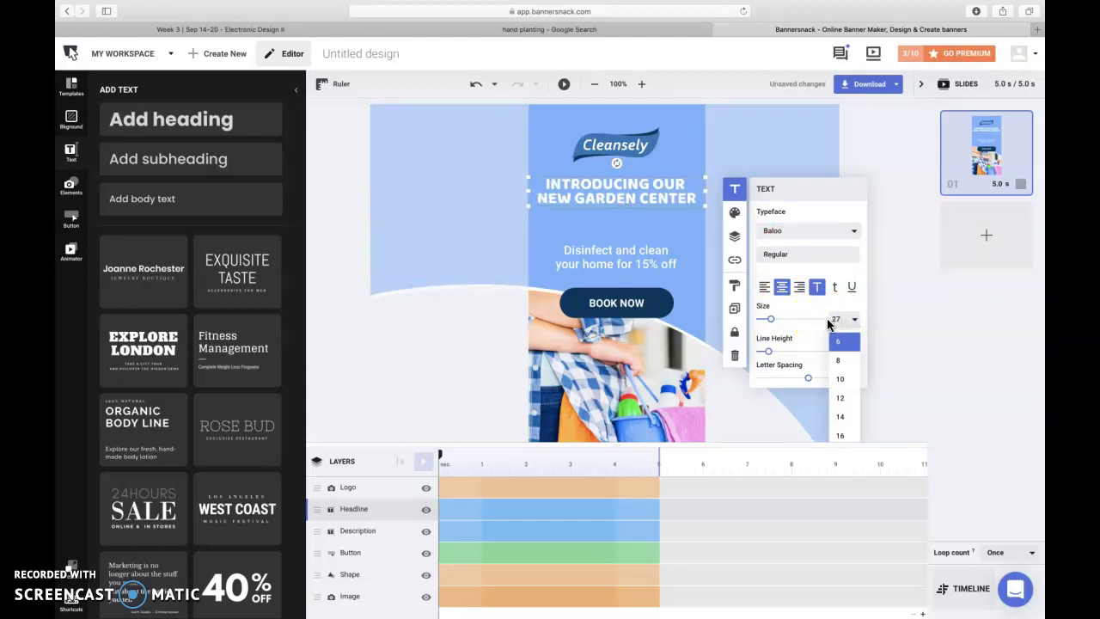
click(800, 337)
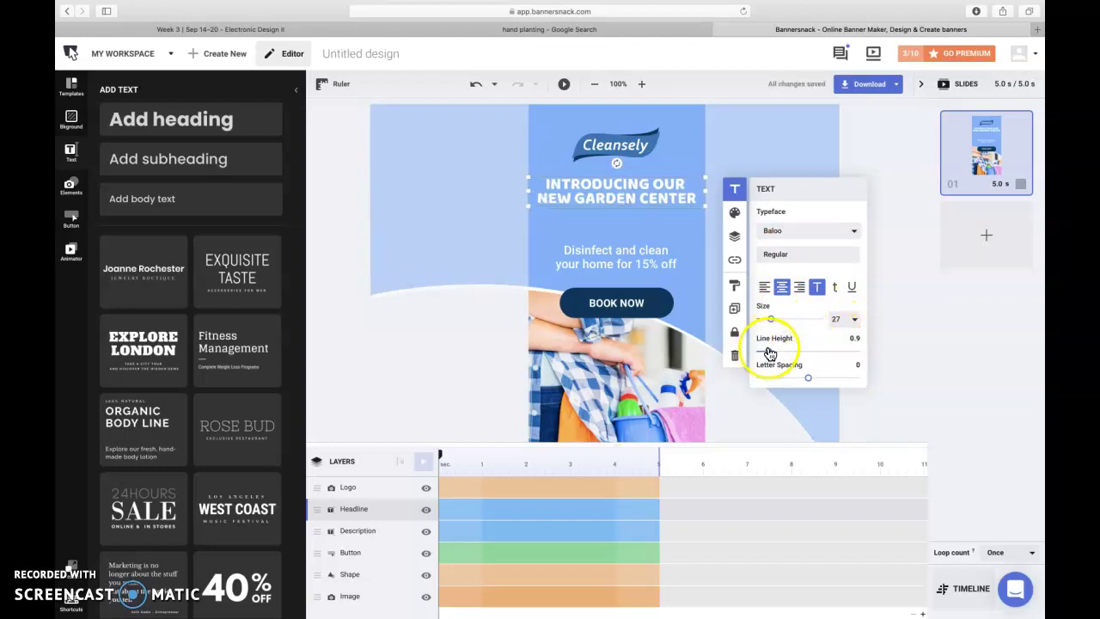
click(775, 352)
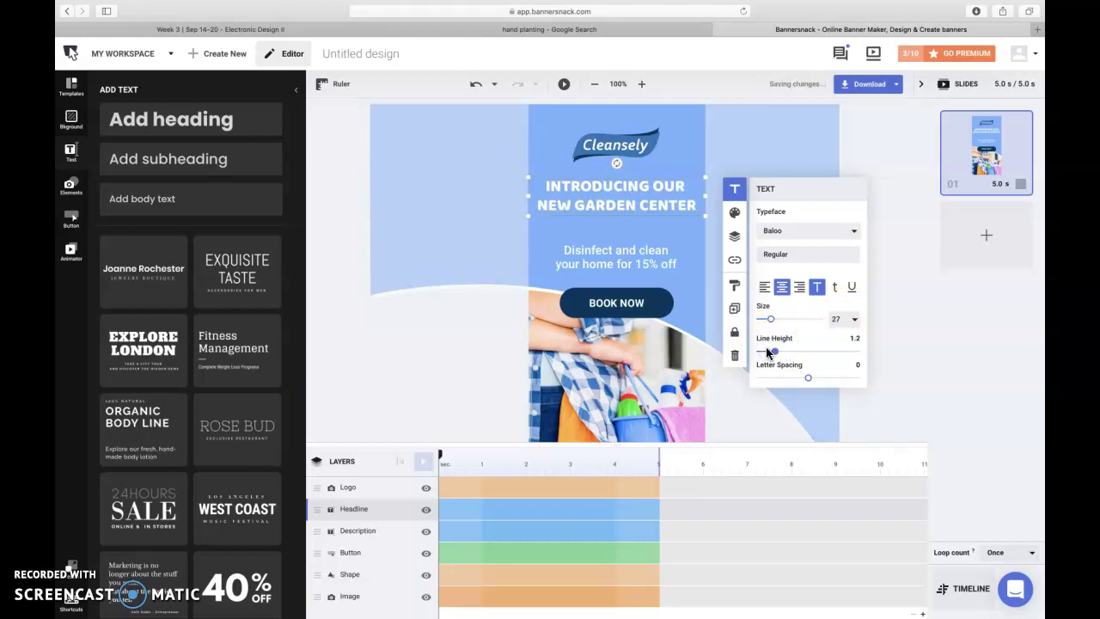
click(769, 352)
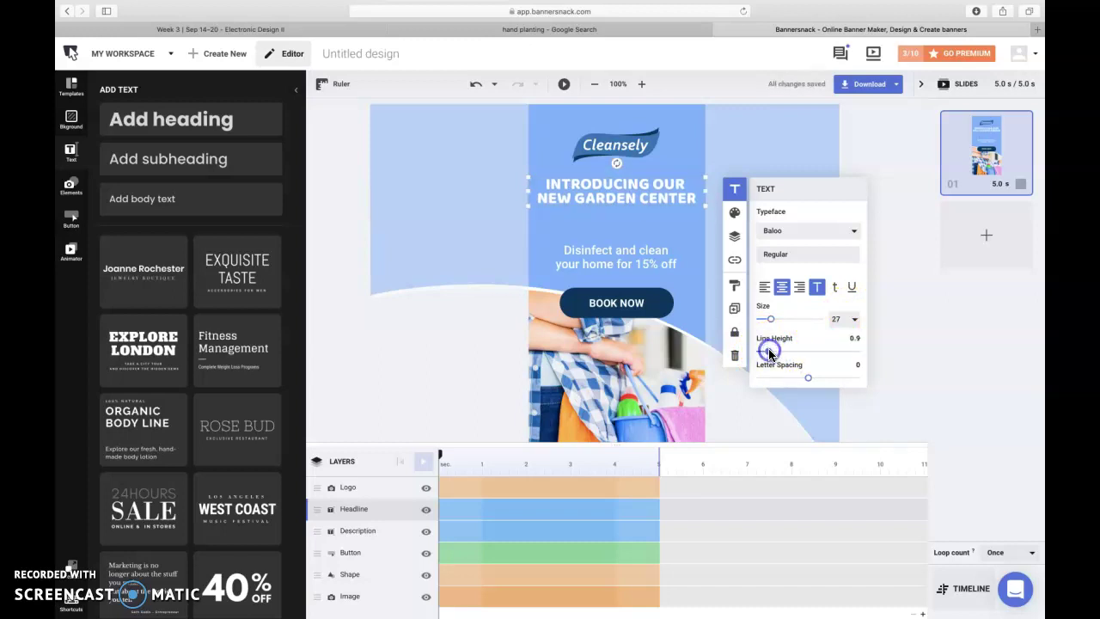
click(806, 380)
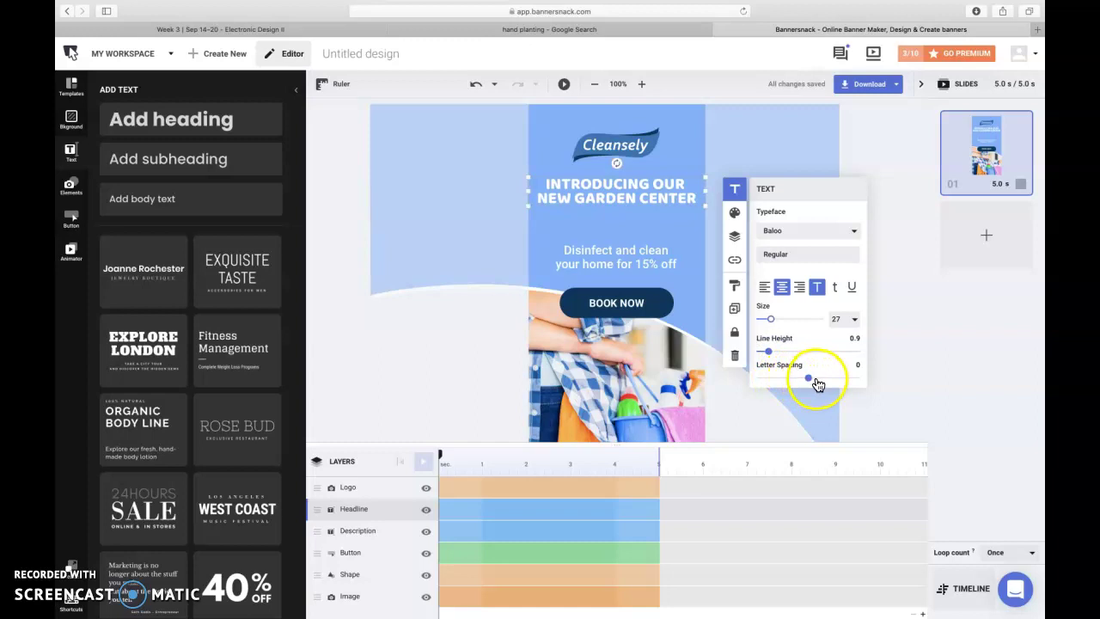
mouse_move(818, 384)
mouse_down()
mouse_move(829, 384)
mouse_move(801, 381)
mouse_up()
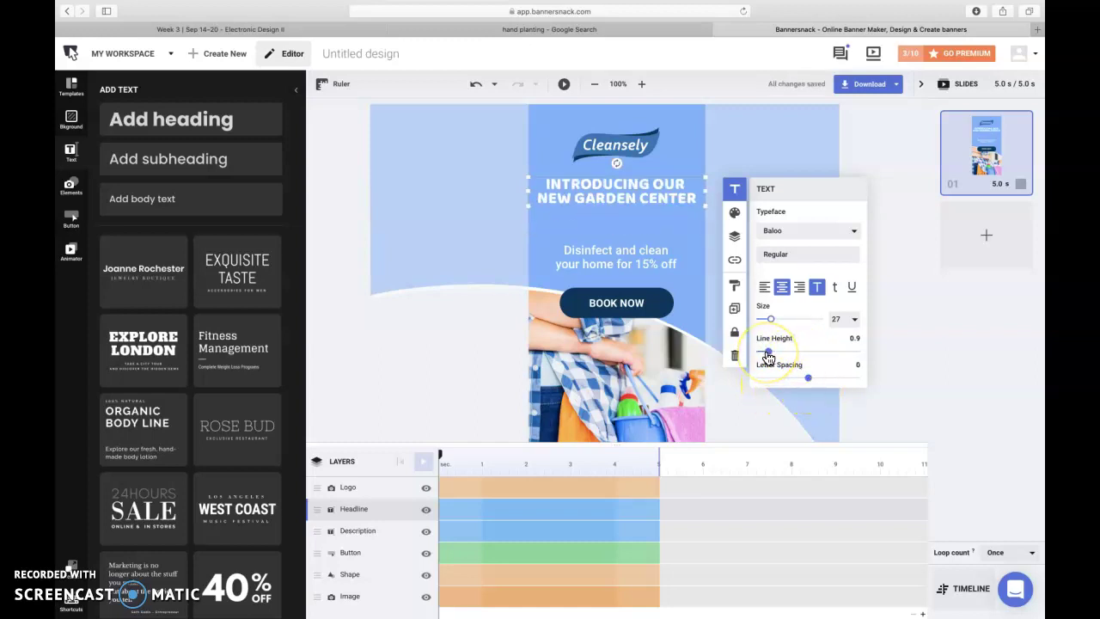
- Add an indigo (#3f51b5) drop shadow to the headline and nudge its vertical offset
click(733, 189)
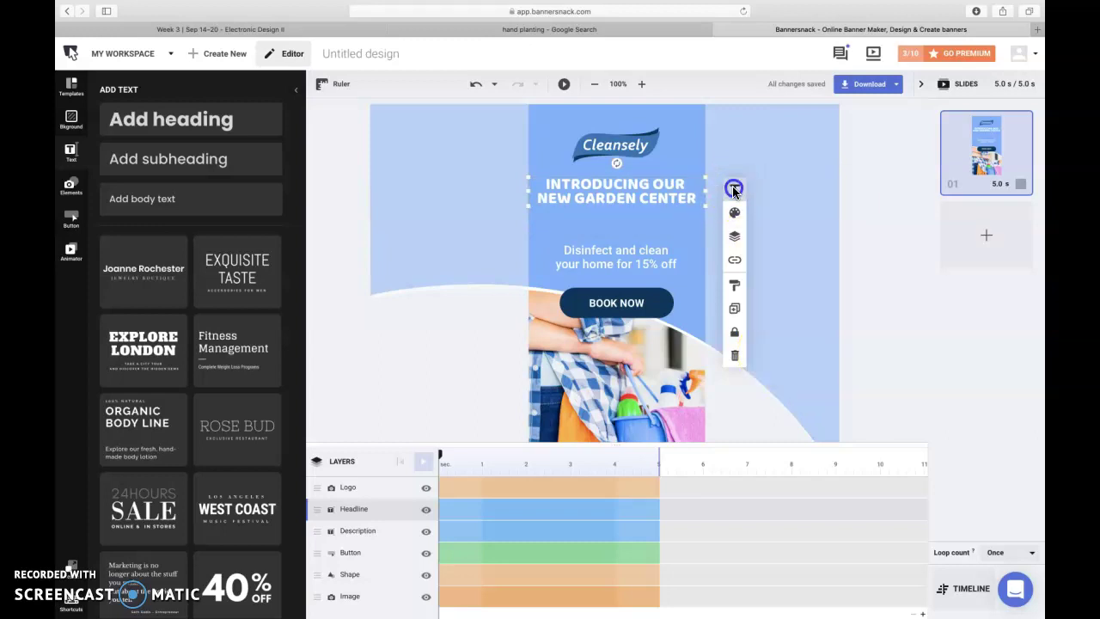
click(736, 212)
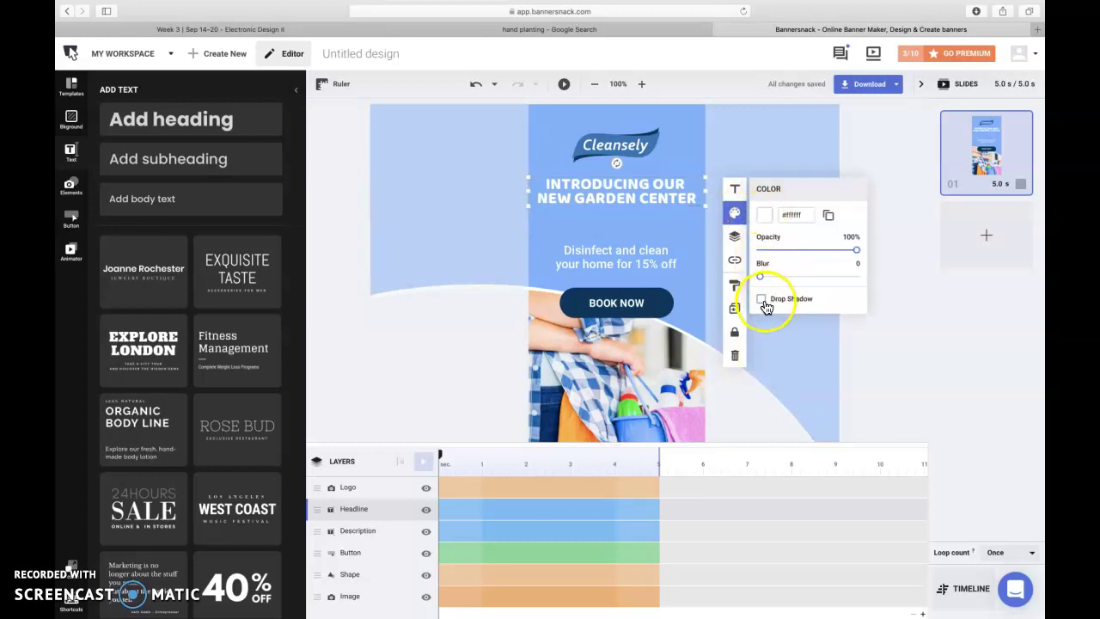
click(761, 300)
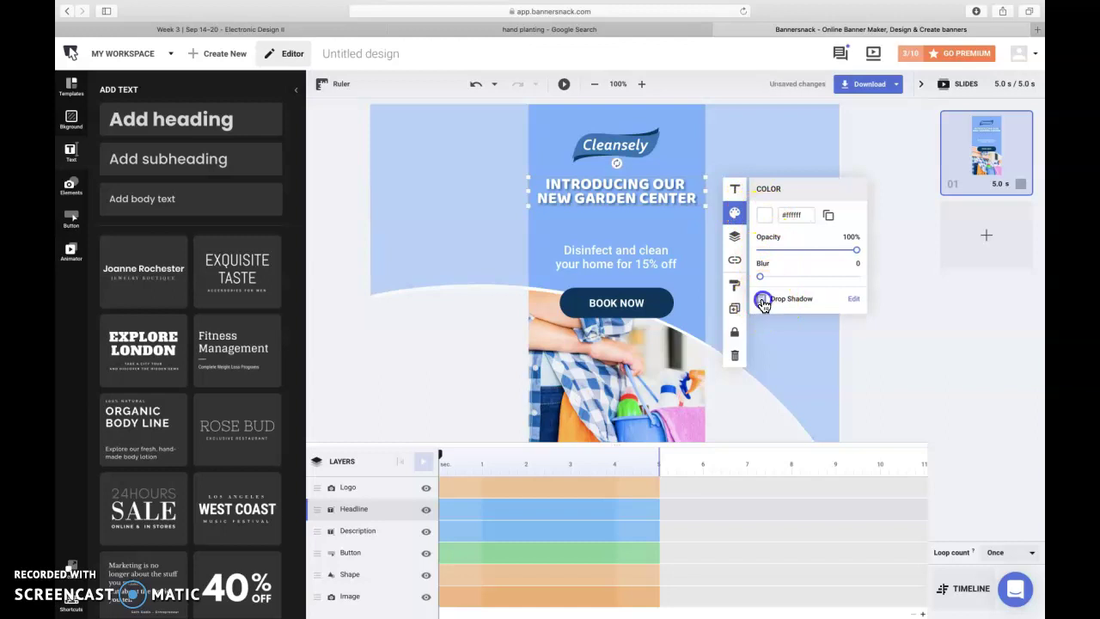
click(854, 298)
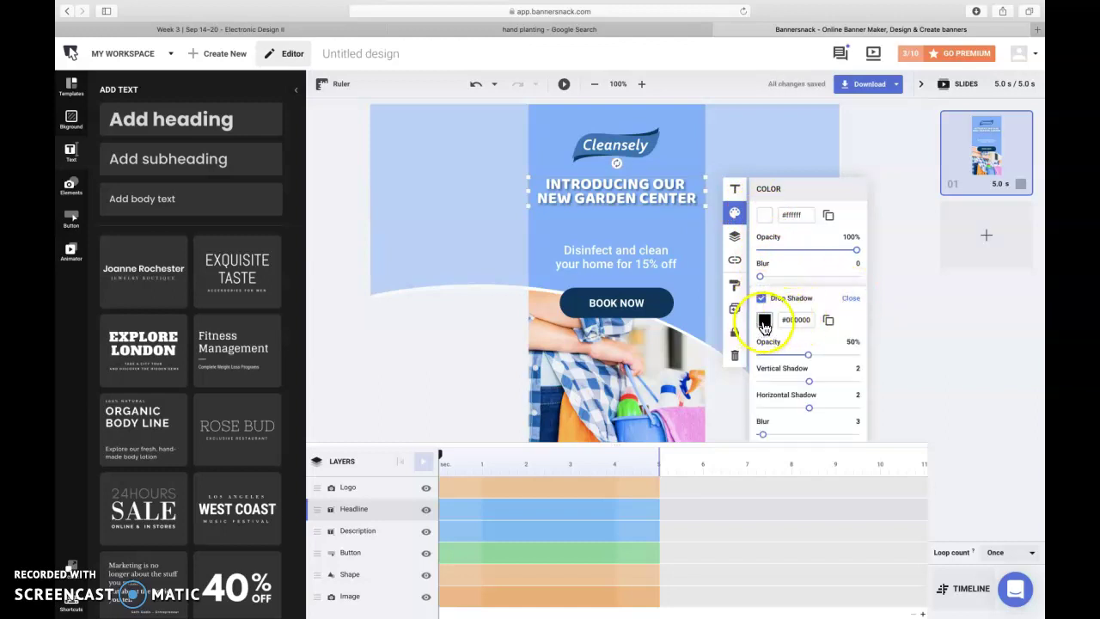
click(857, 263)
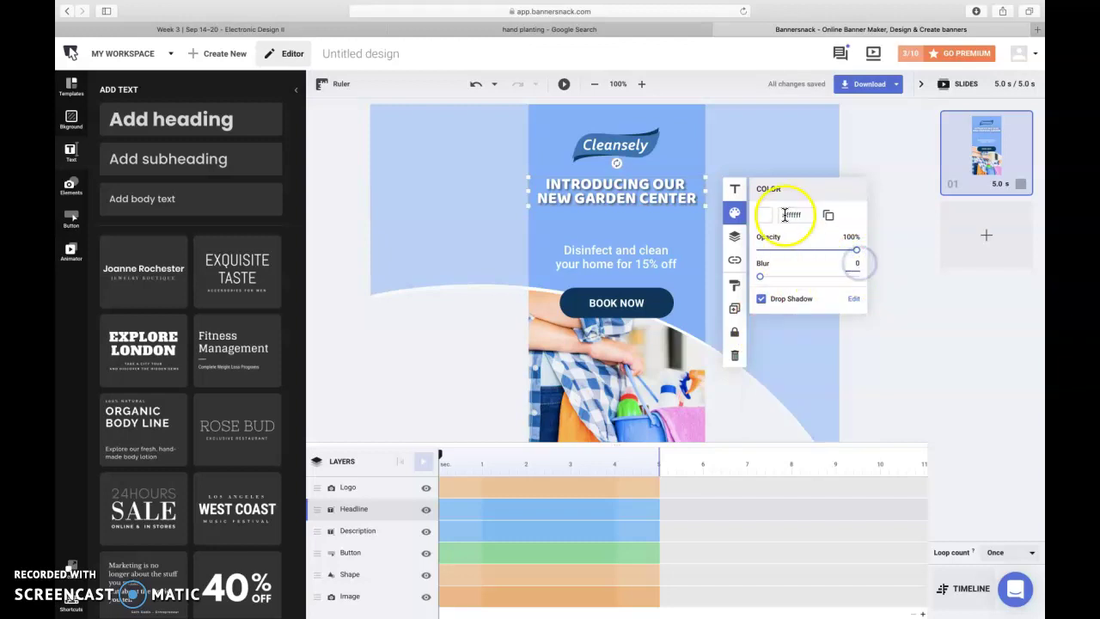
click(768, 217)
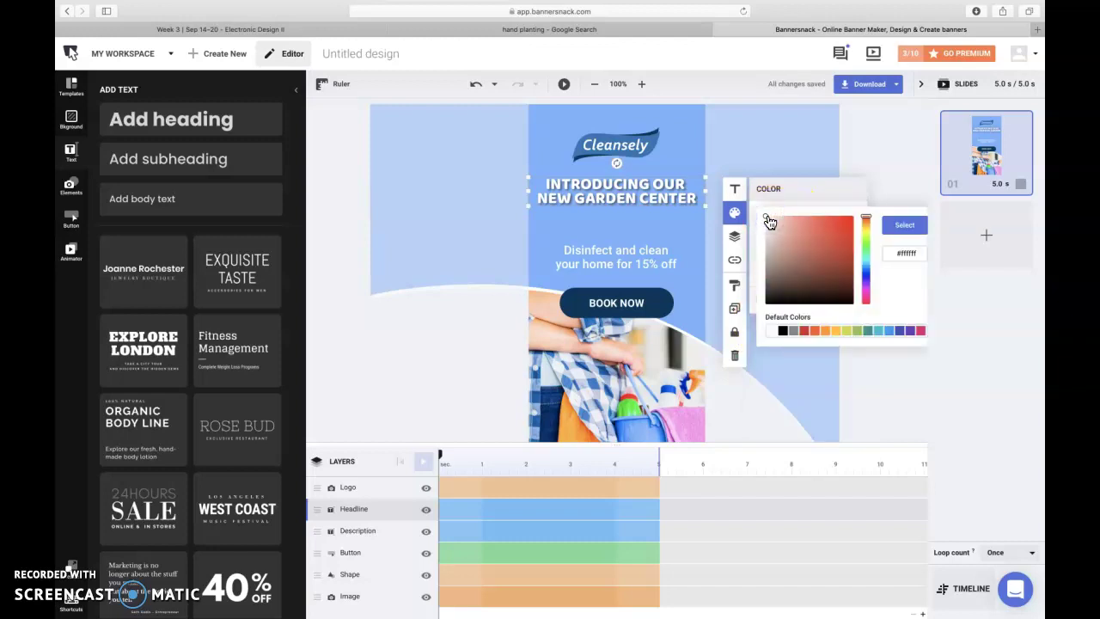
click(768, 218)
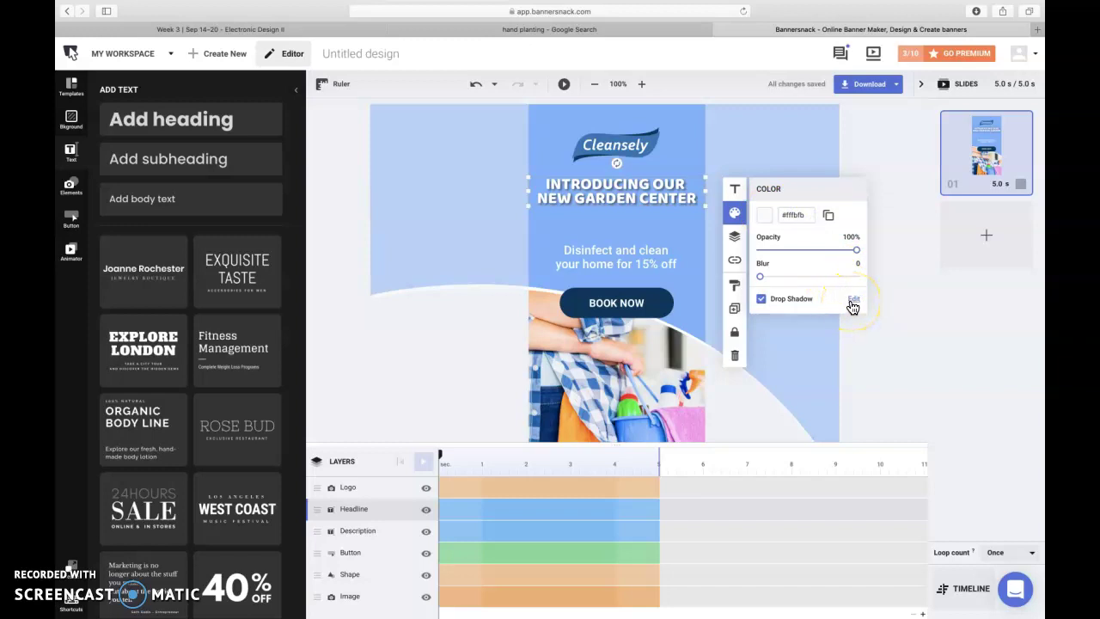
click(852, 299)
click(765, 322)
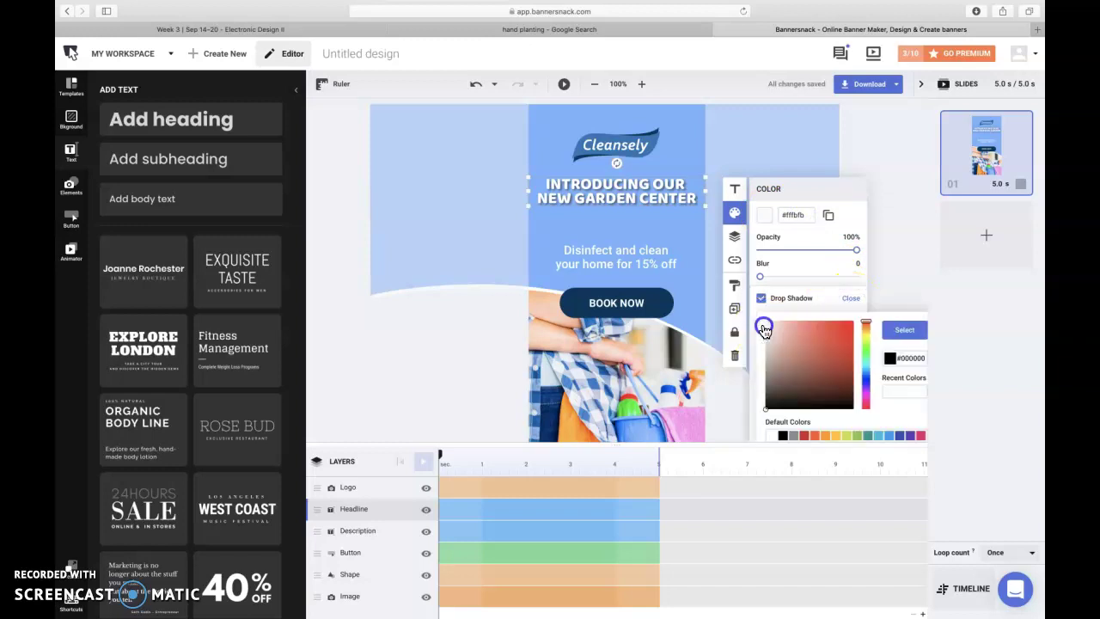
click(899, 436)
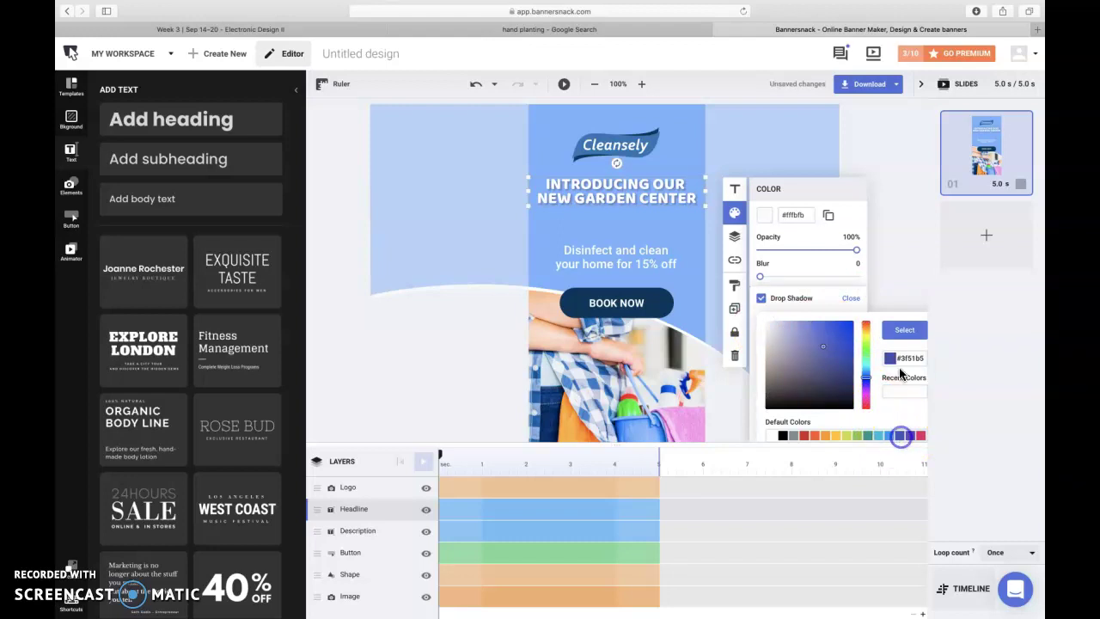
click(906, 335)
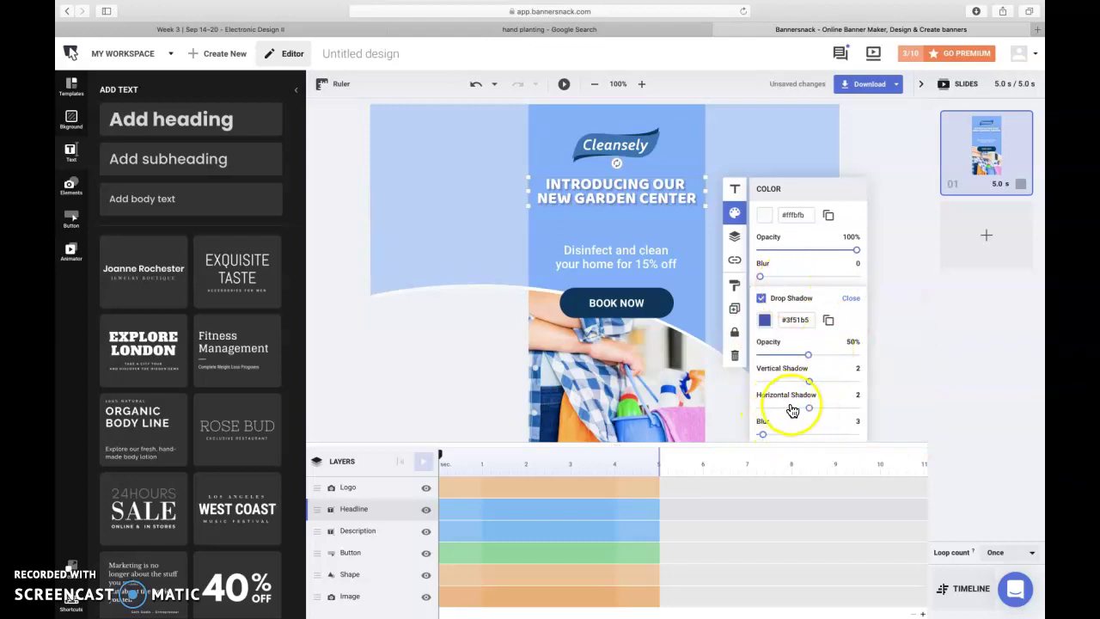
mouse_move(809, 381)
mouse_down()
mouse_move(823, 384)
mouse_move(808, 383)
mouse_up()
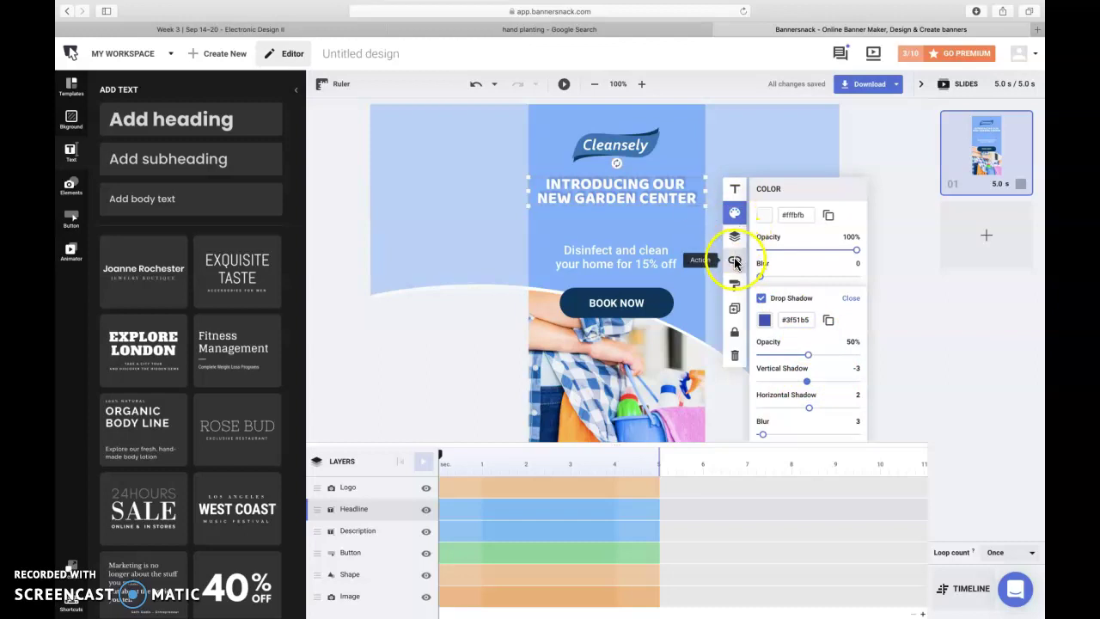
- Leave the headline's on-click action as None, copy its style, and select the description
click(734, 261)
click(787, 230)
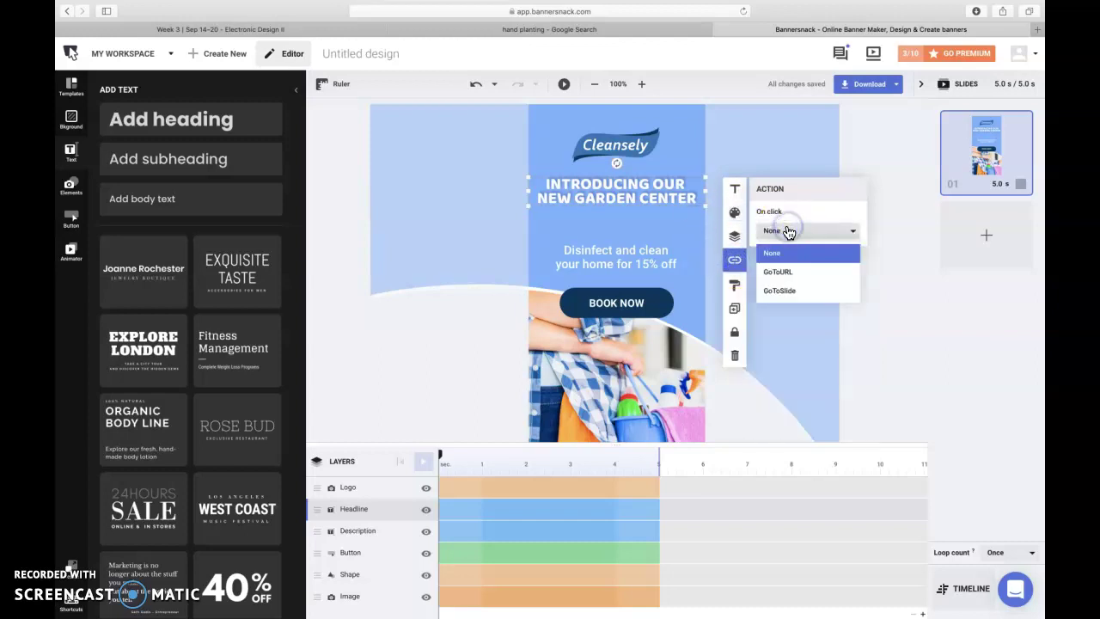
click(732, 261)
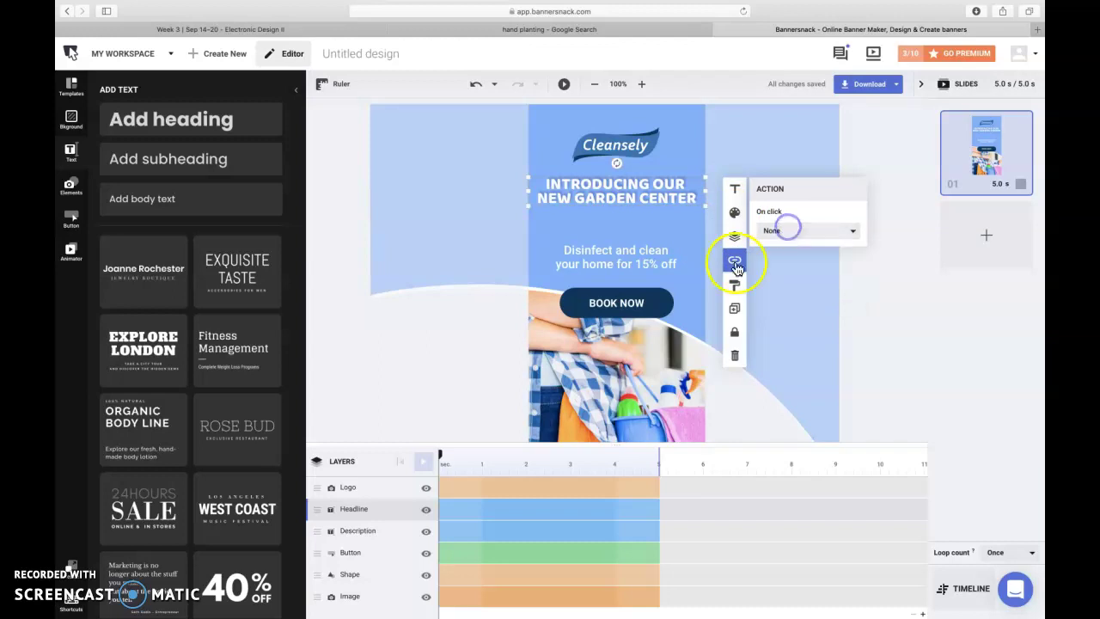
click(736, 292)
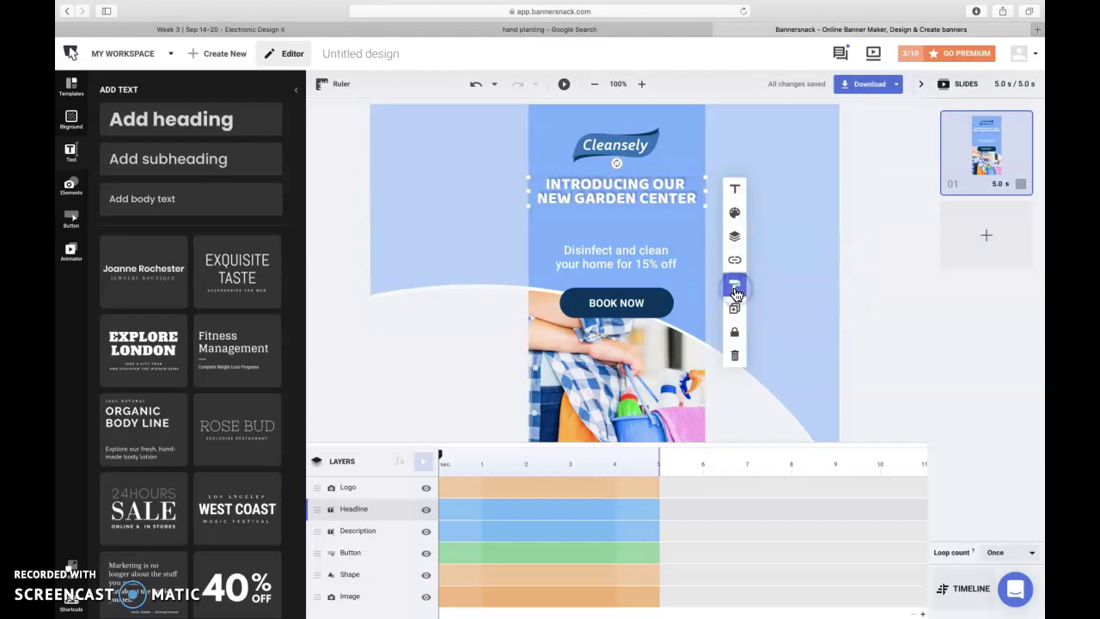
click(734, 290)
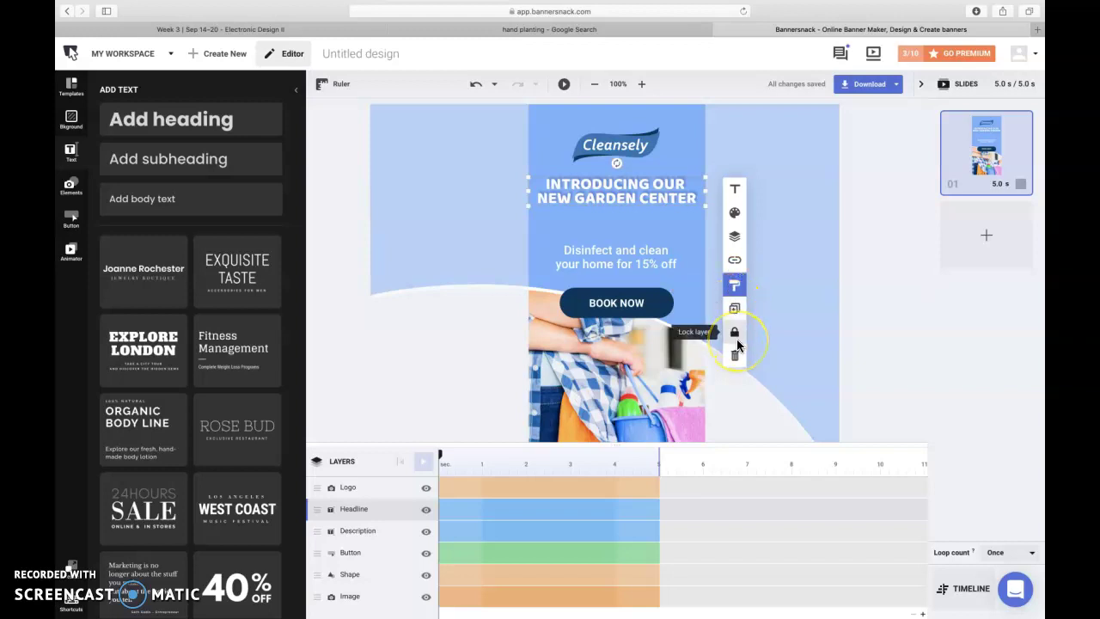
click(730, 142)
click(617, 260)
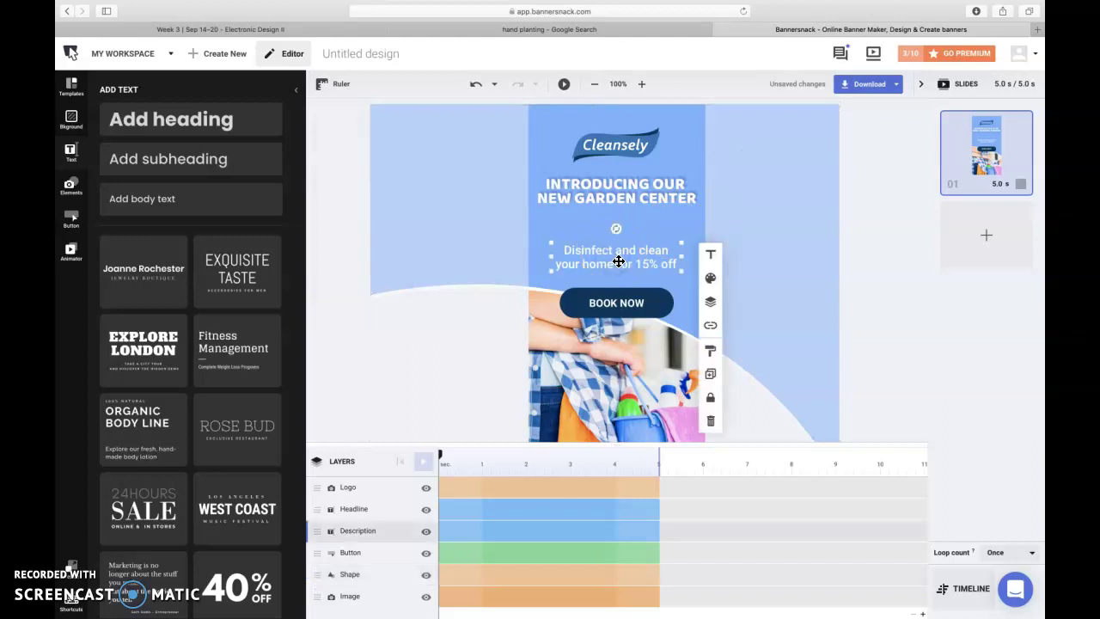
- Rewrite the description text to read 'Strawberries 15% OFF'
click(620, 258)
click(553, 246)
text(Co)
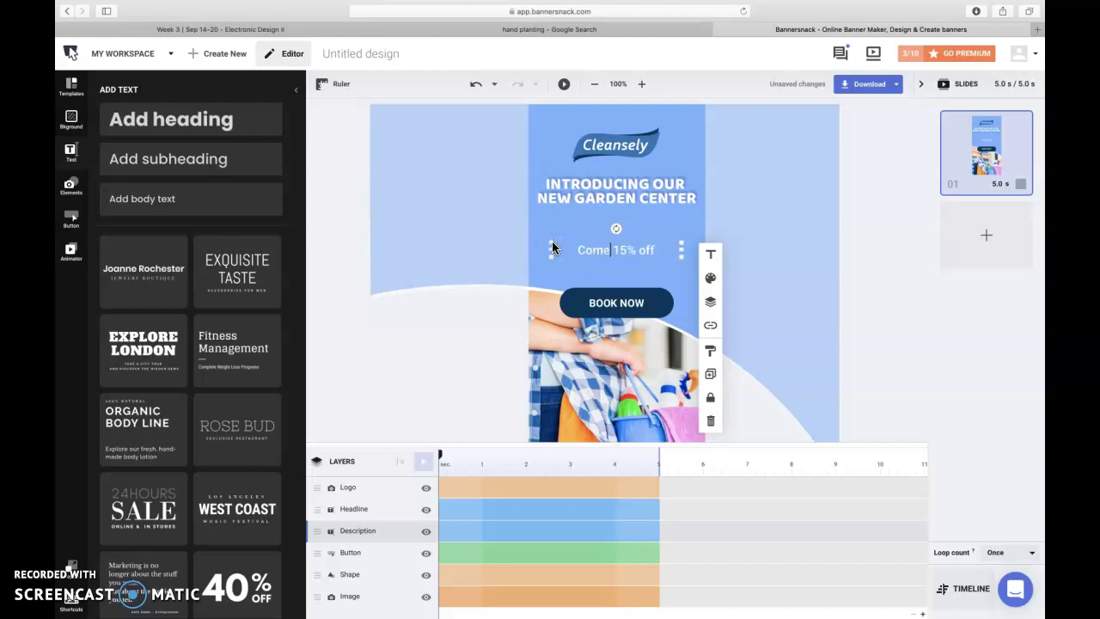
text(me)
key(BackSpace)
key(BackSpace)
key(BackSpace)
key(BackSpace)
key(BackSpace)
text(Strawberries)
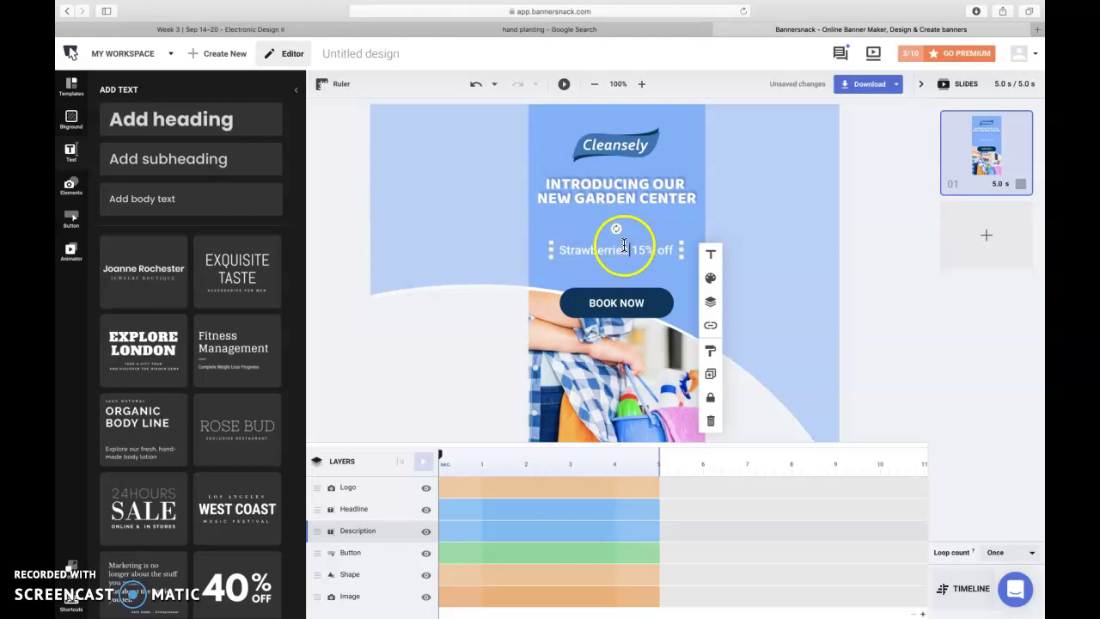
click(671, 251)
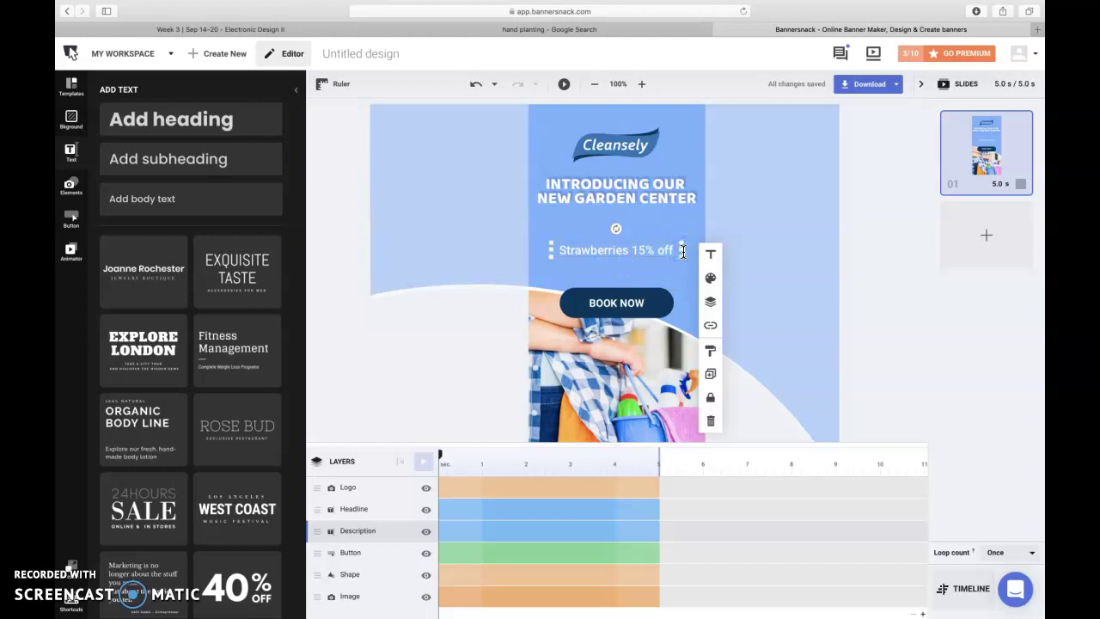
key(BackSpace)
key(BackSpace)
key(BackSpace)
text(OFF)
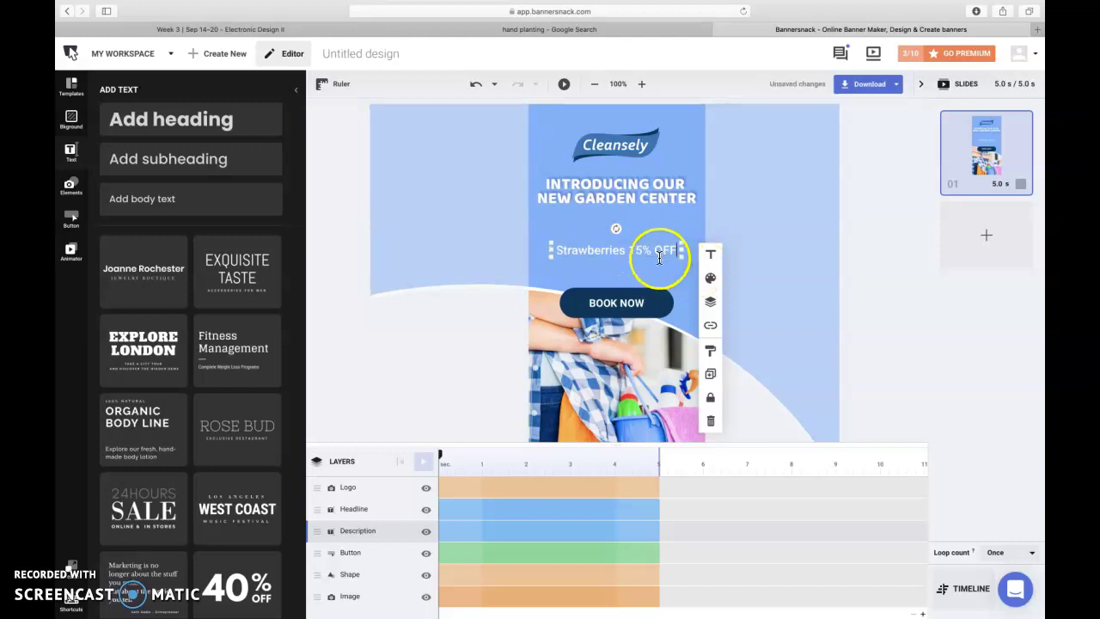
click(655, 256)
click(627, 249)
click(488, 251)
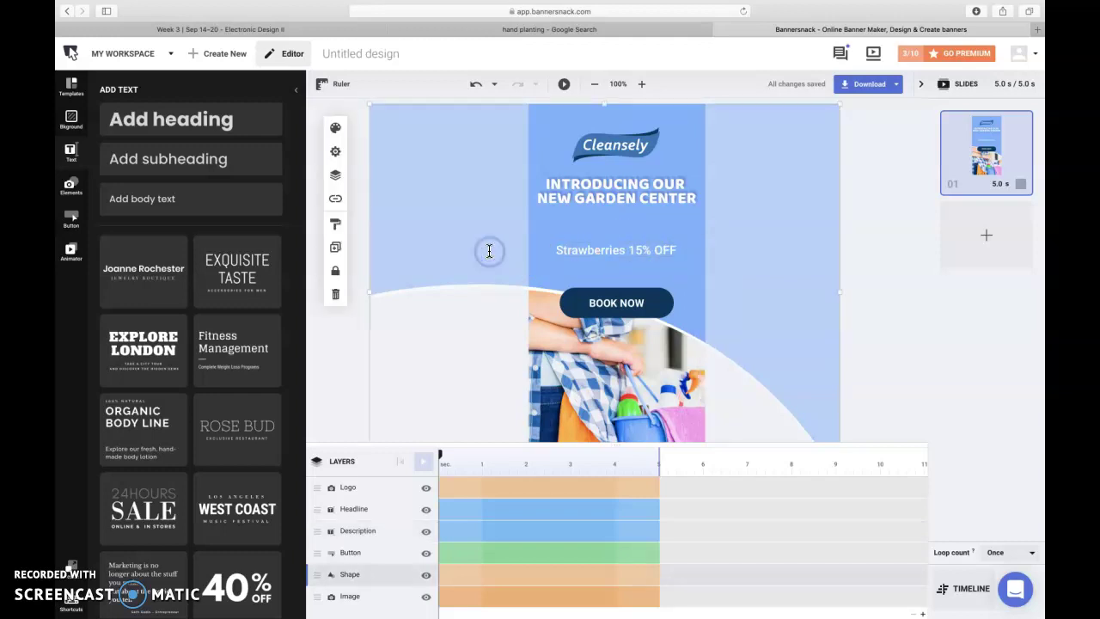
- Move 'Strawberries' after '15% OFF' so the description reads '15% OFF Strawberries'
click(630, 265)
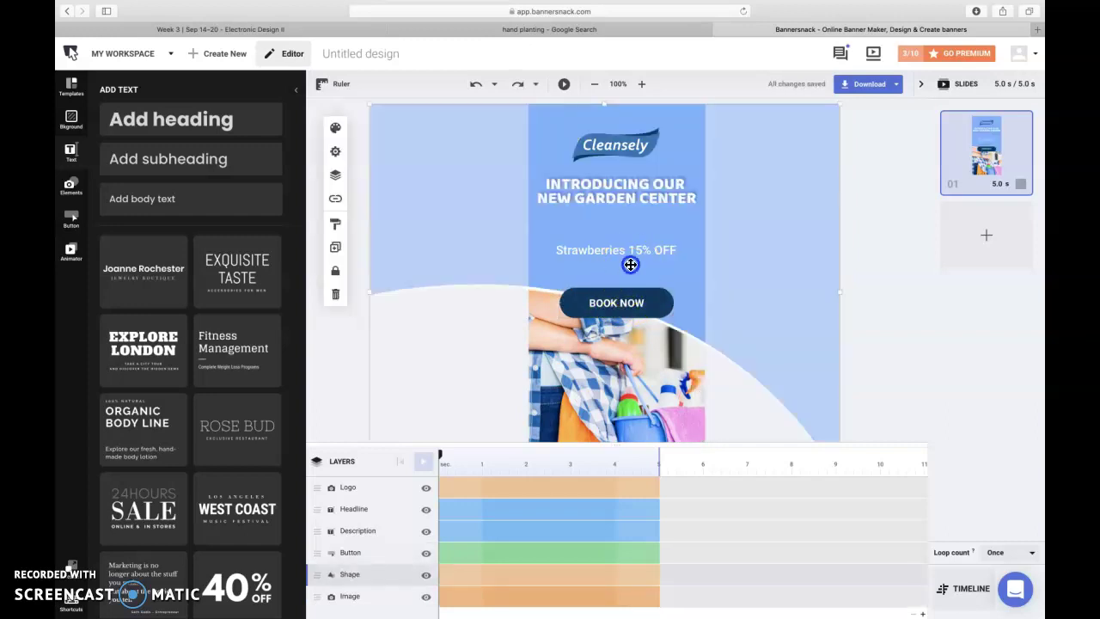
click(615, 249)
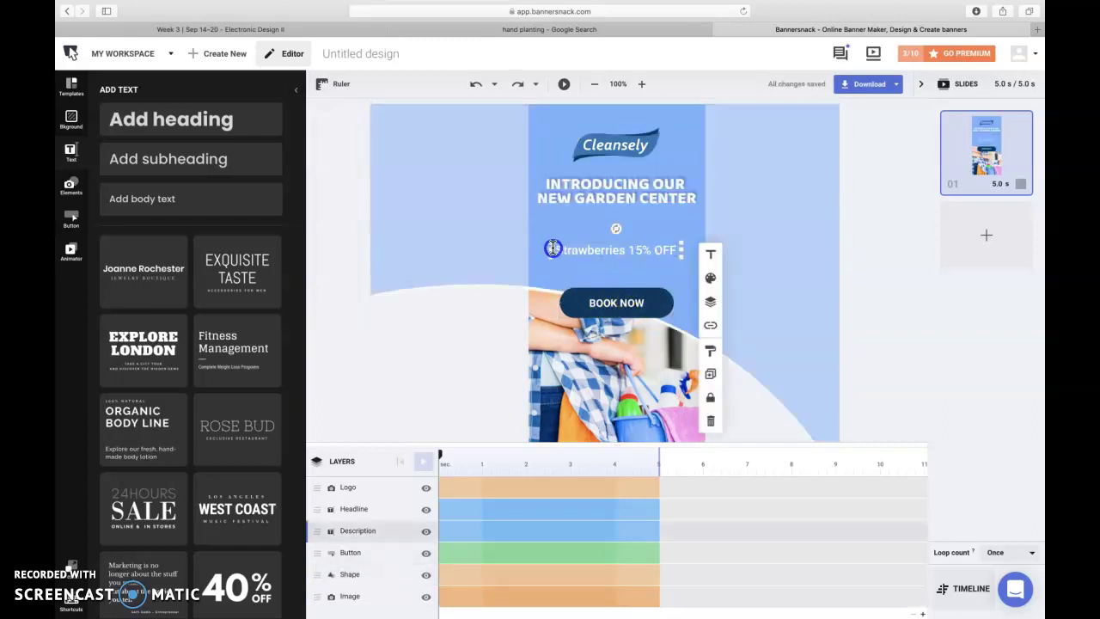
drag(553, 248, 625, 250)
key(BackSpace)
click(609, 255)
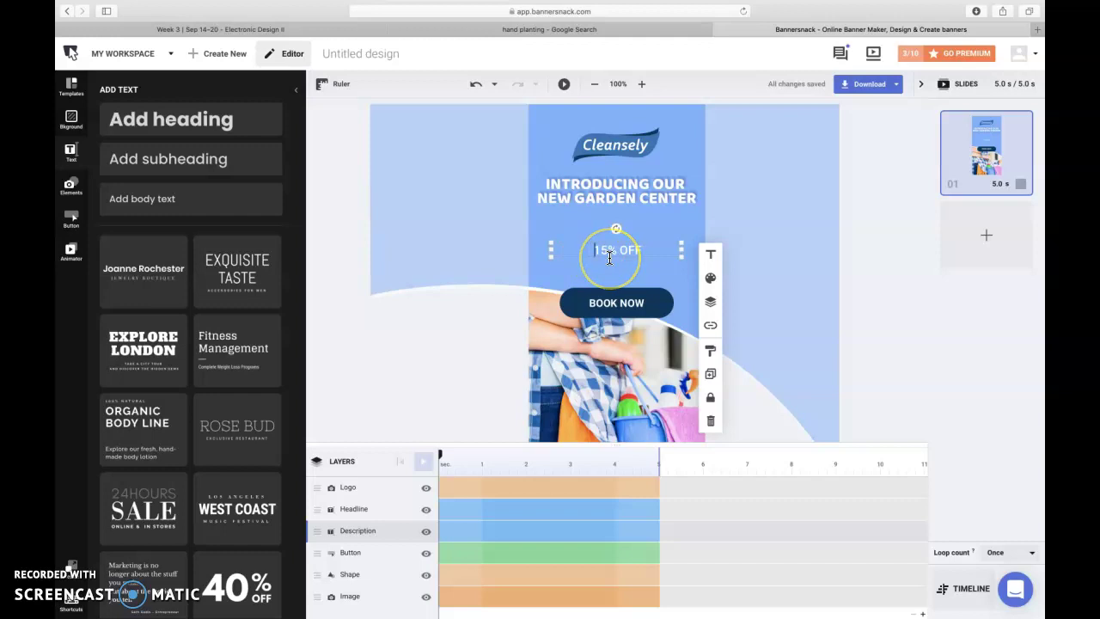
click(646, 251)
text(Strawberries)
click(607, 250)
click(578, 246)
click(762, 266)
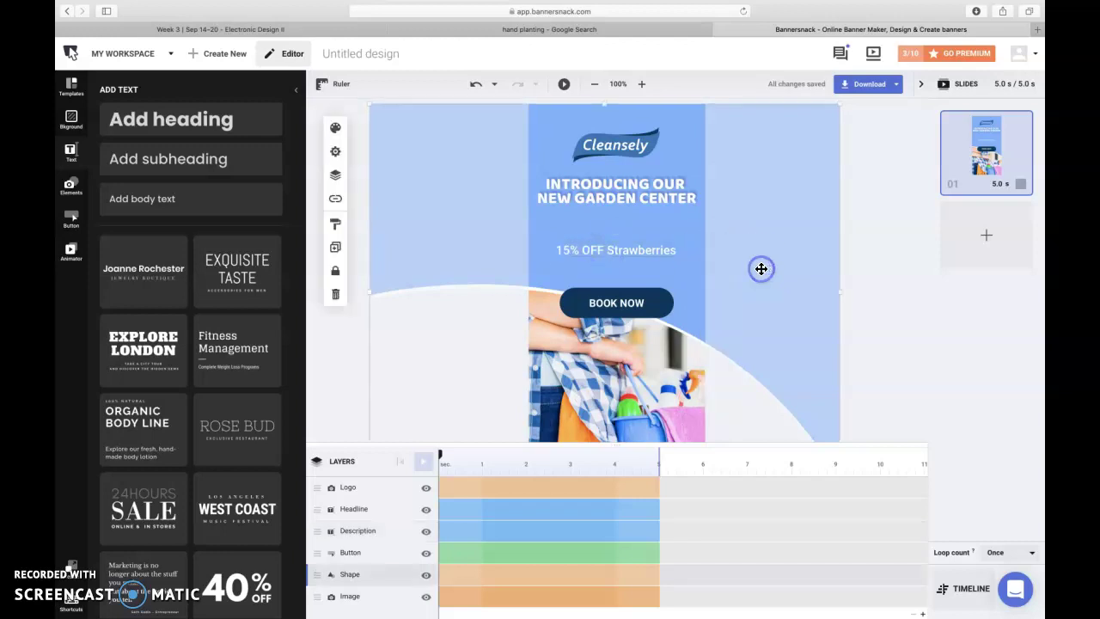
- Change the BOOK NOW button label to 'Learn More'
double_click(621, 303)
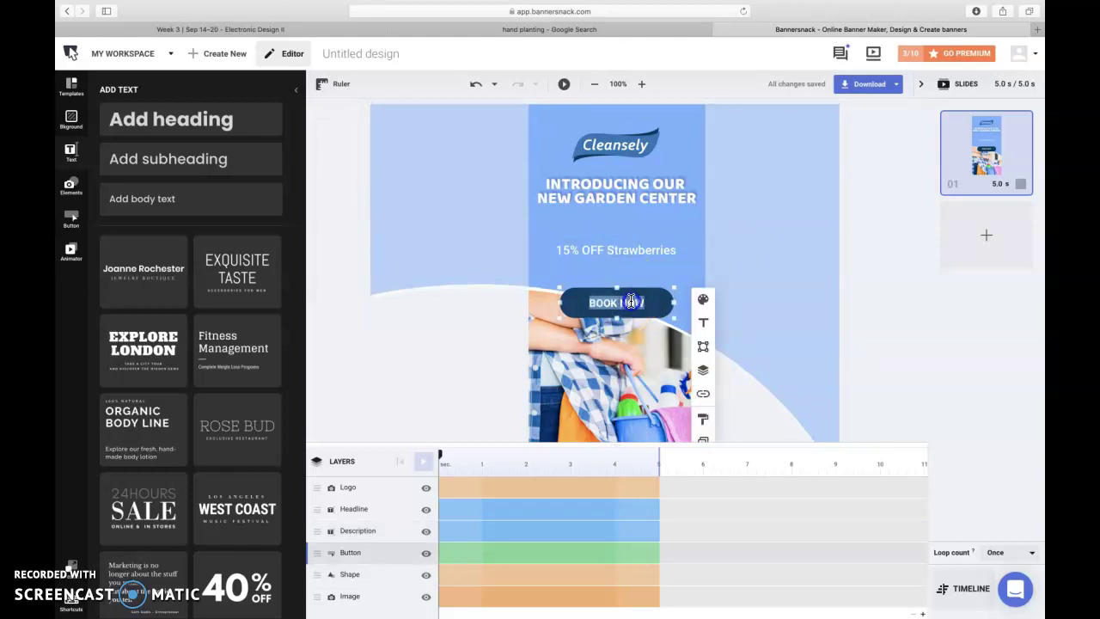
text(Learn More)
click(776, 306)
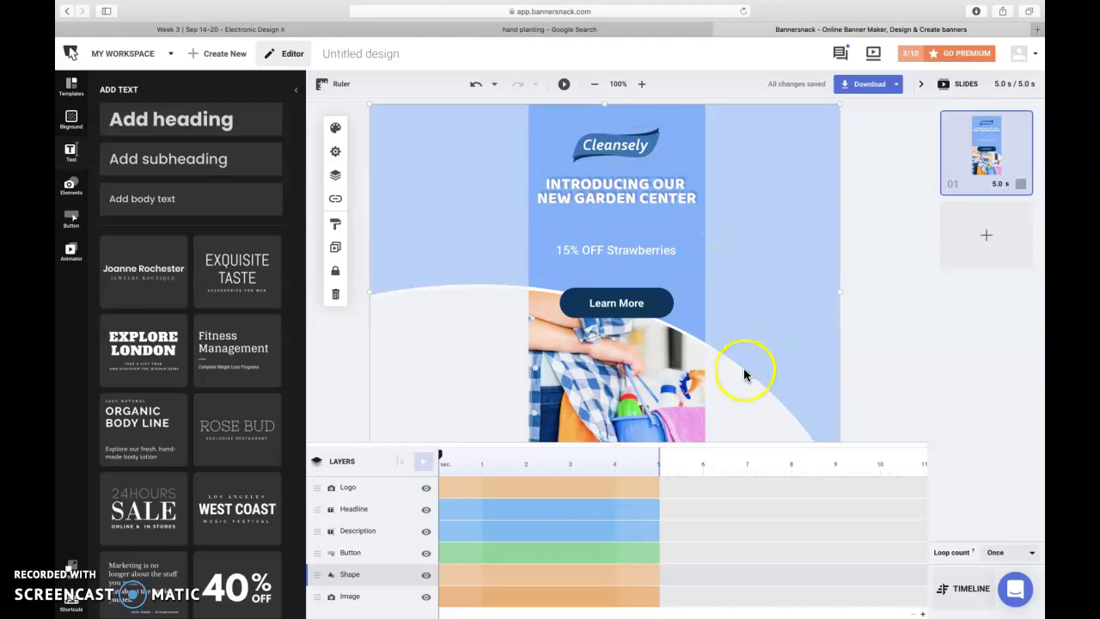
- Undo the last change, then delete the cleaning-products photo layer from the Layers panel
scroll(656, 395, down, 1)
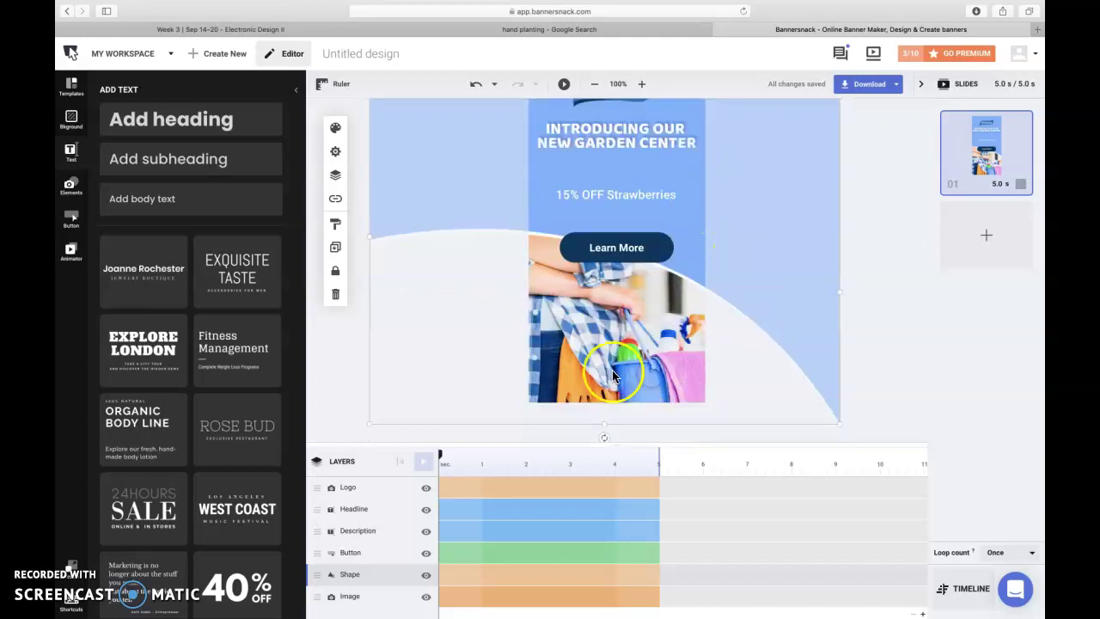
key(super+z)
key(super+z)
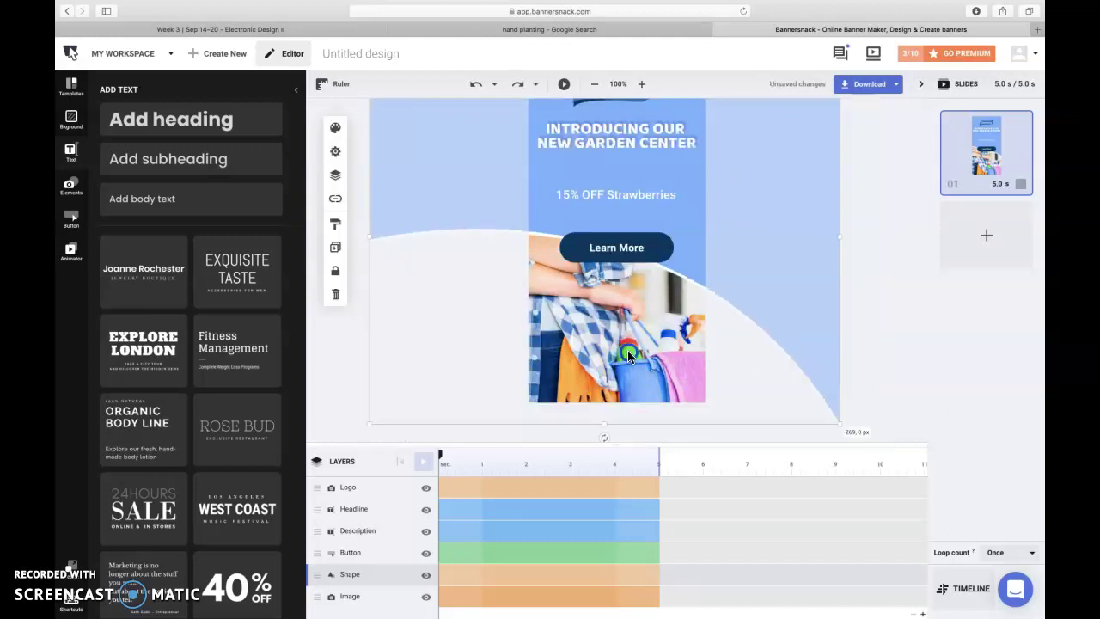
click(422, 191)
click(582, 348)
click(351, 598)
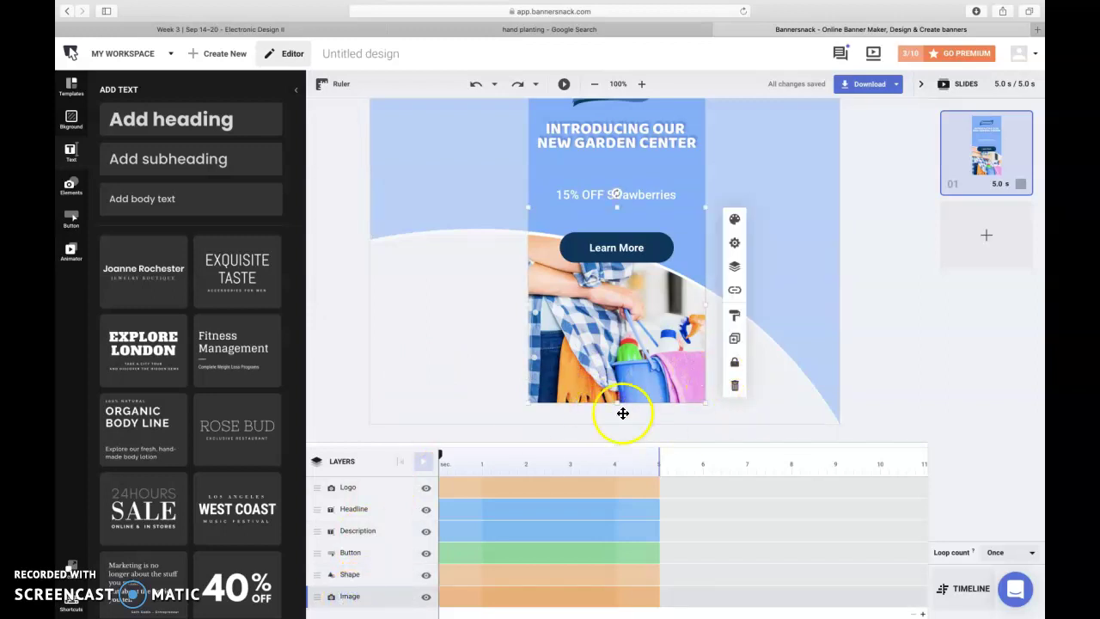
drag(346, 574, 352, 486)
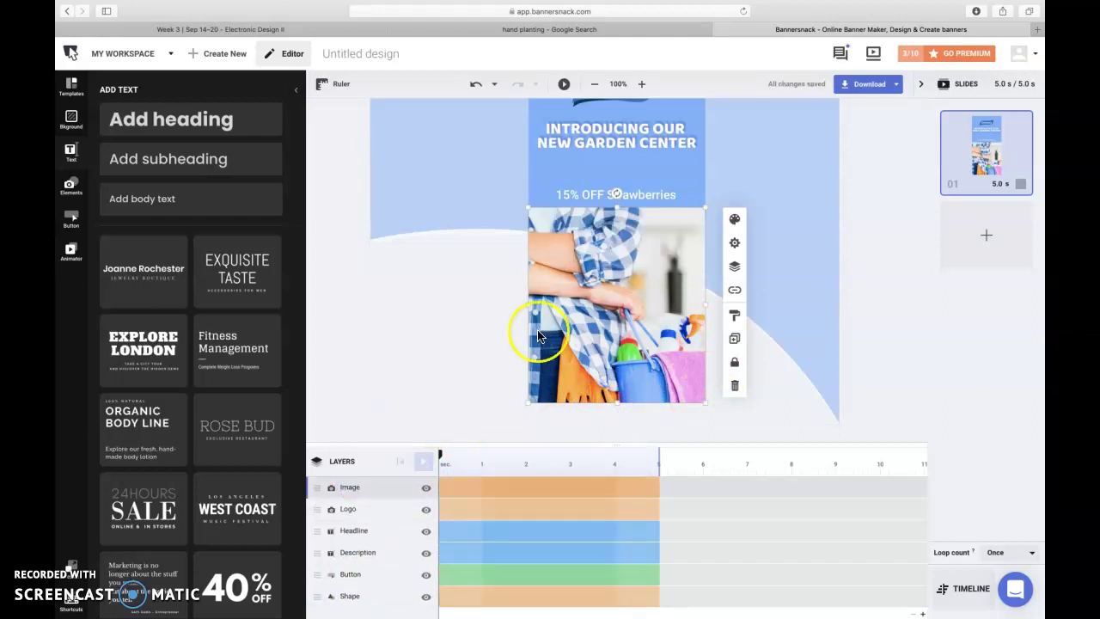
key(Delete)
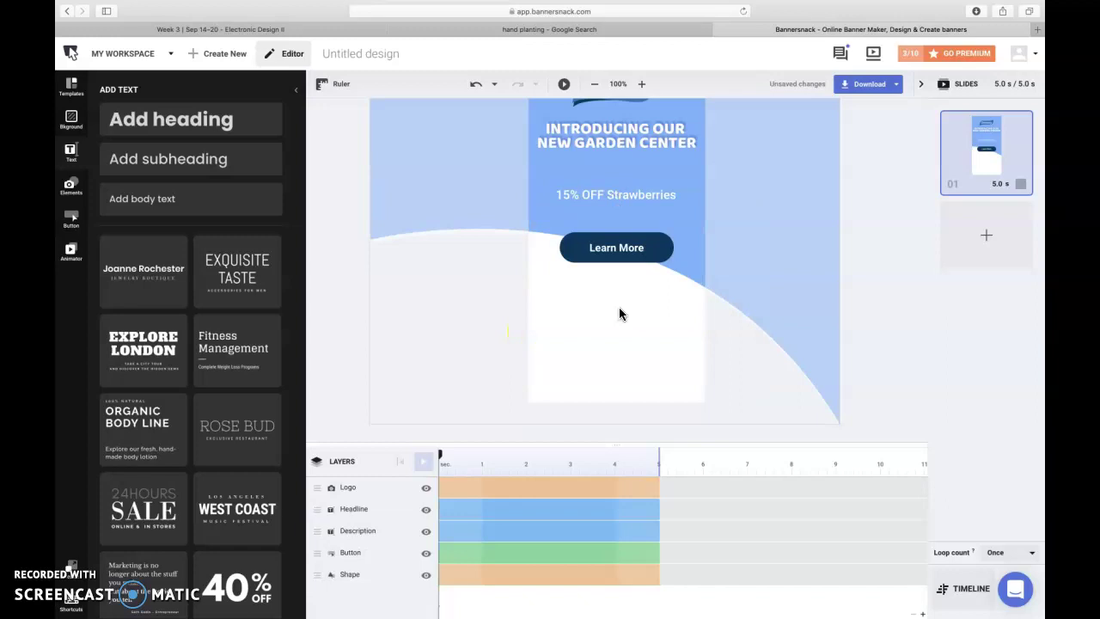
- Start a new file upload from the My Uploads library
click(71, 185)
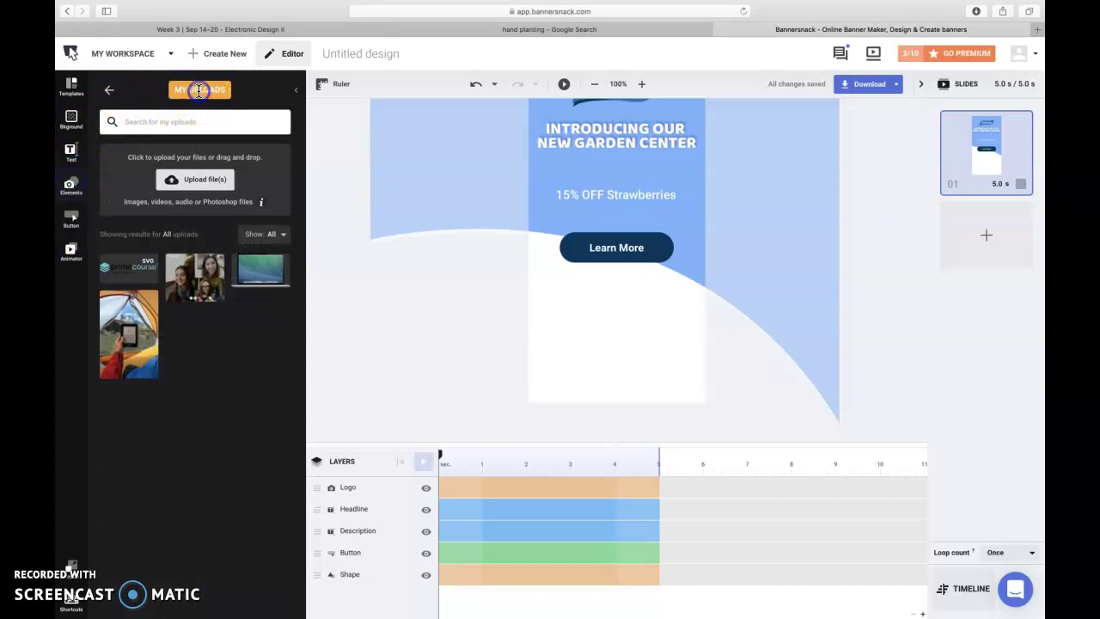
click(110, 91)
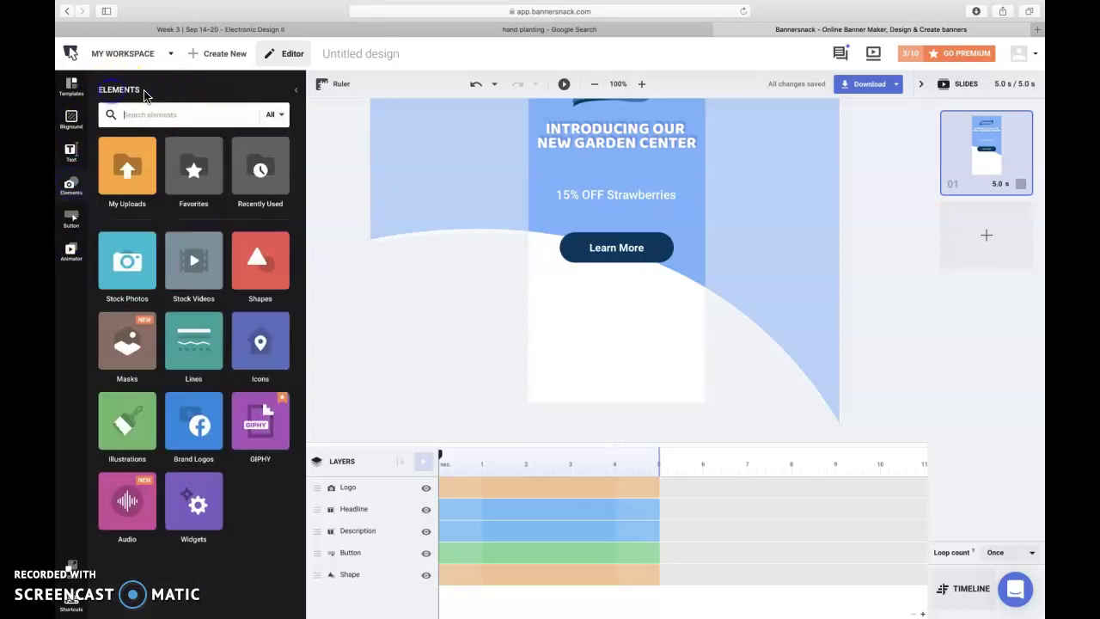
click(128, 164)
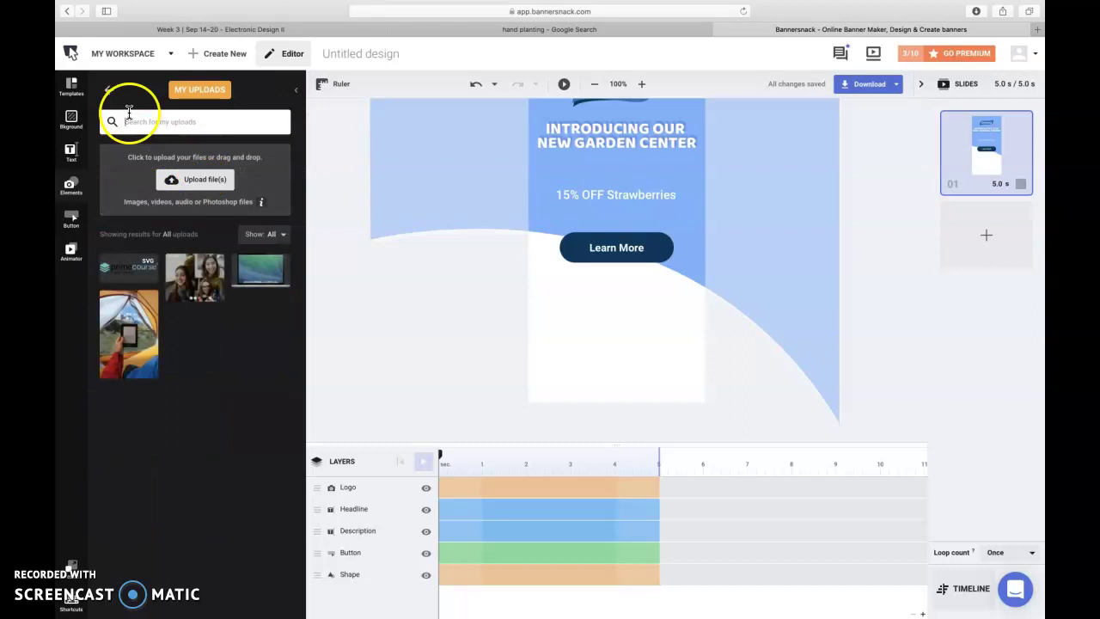
click(109, 89)
click(126, 186)
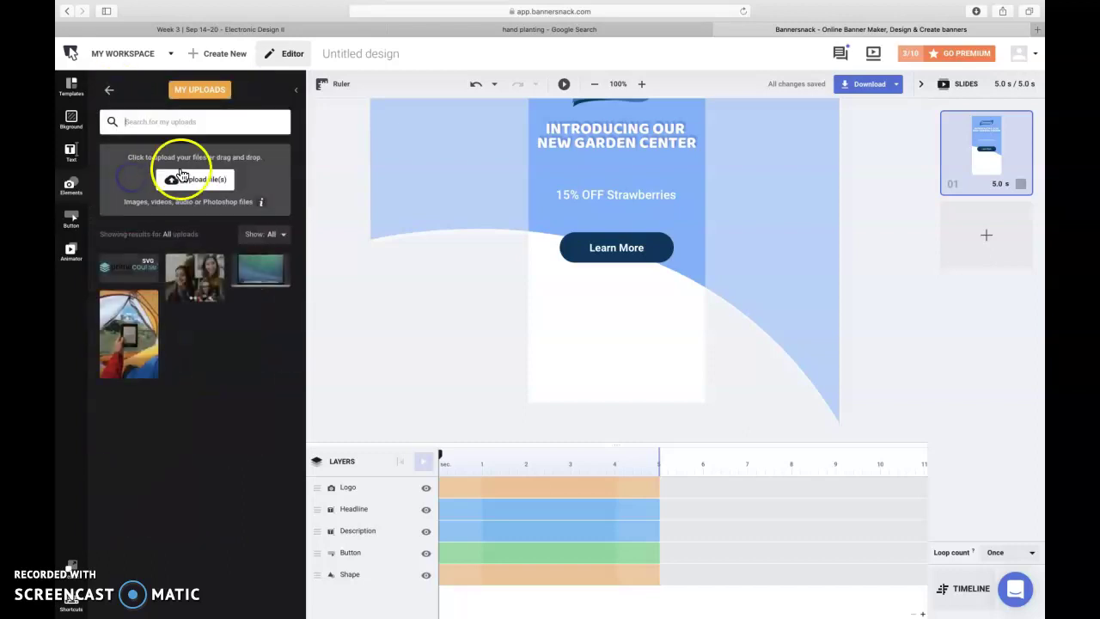
click(211, 180)
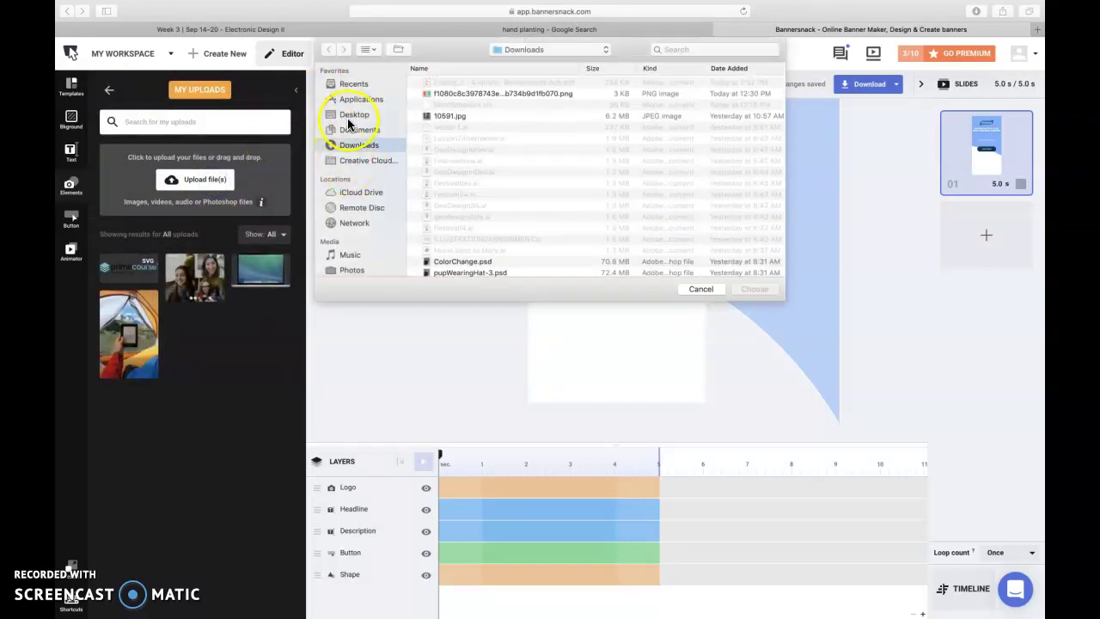
- Browse to Documents > GDSN 340 > North 40 Animated Ads > images in the file chooser
click(354, 130)
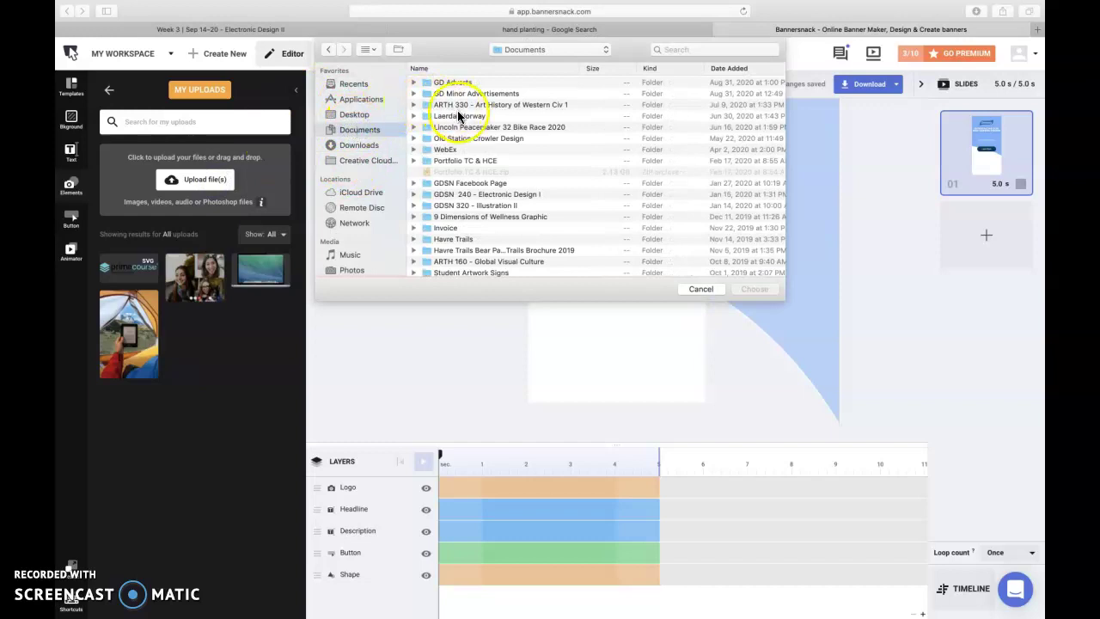
scroll(461, 215, down, 3)
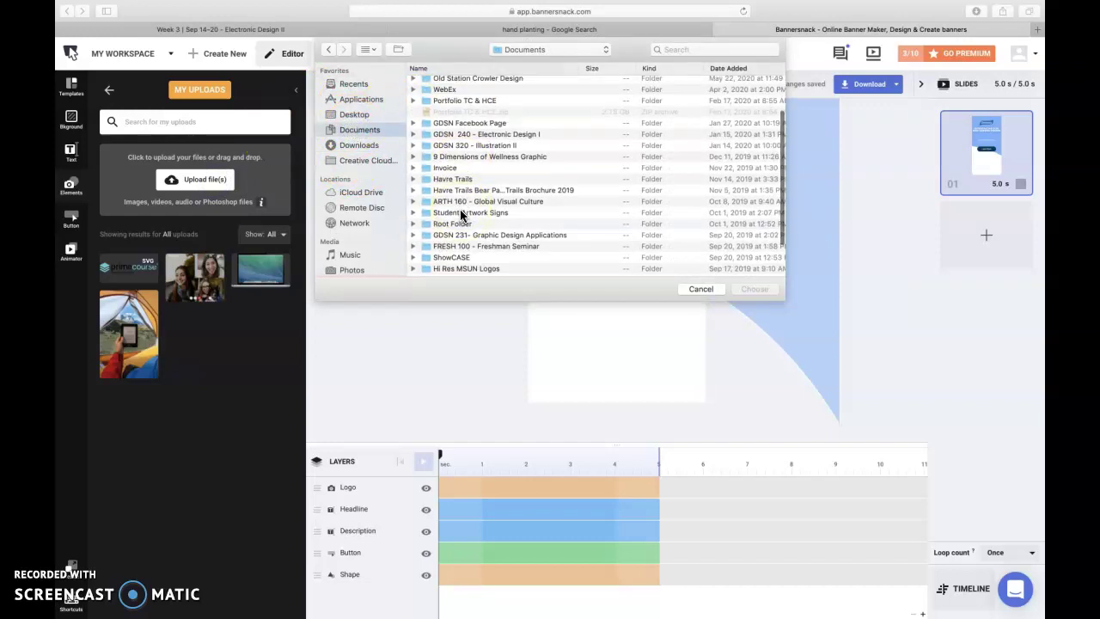
scroll(458, 207, down, 3)
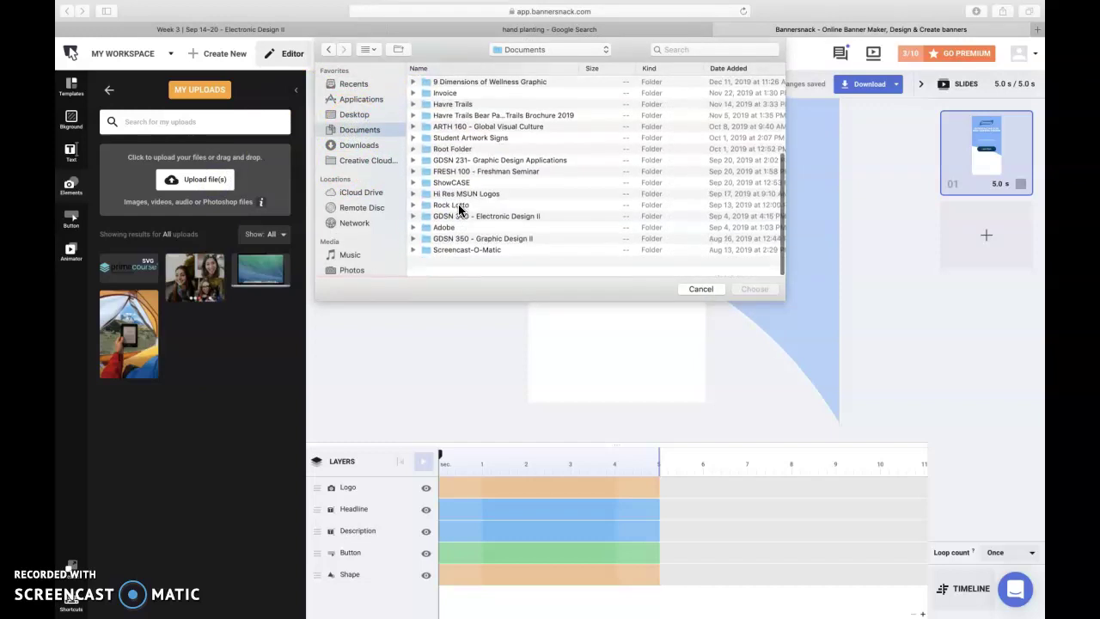
click(482, 243)
double_click(482, 243)
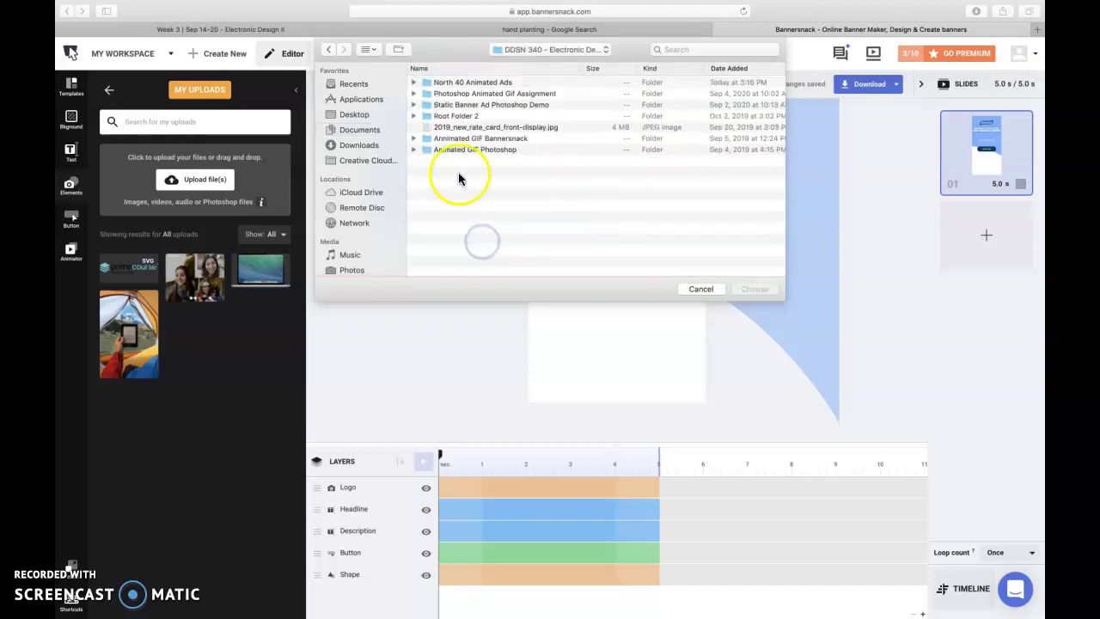
double_click(472, 83)
click(443, 84)
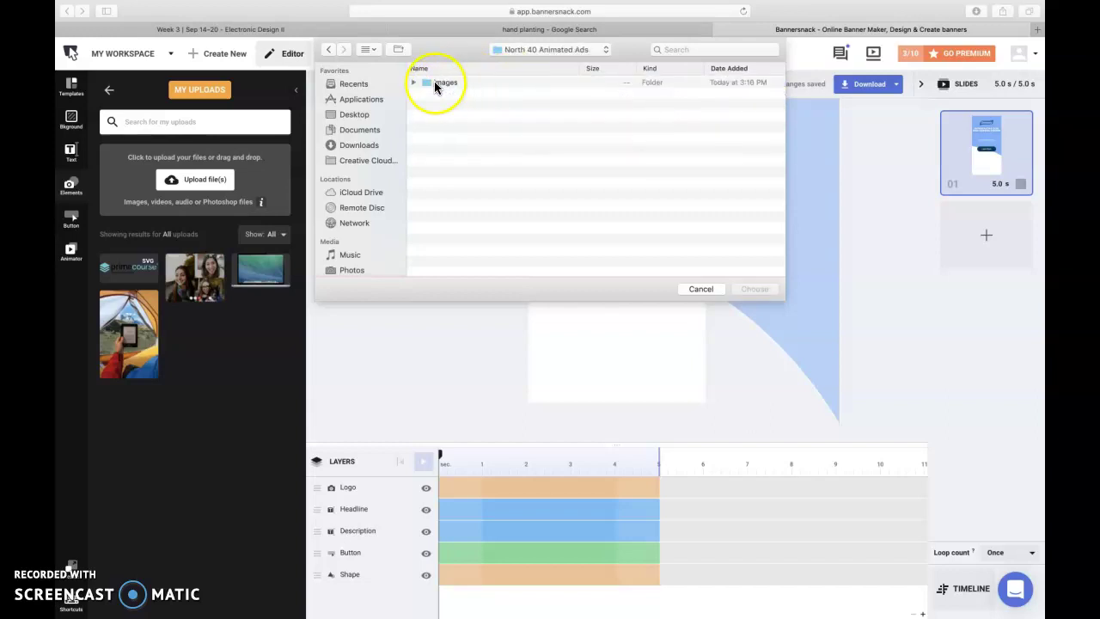
double_click(434, 83)
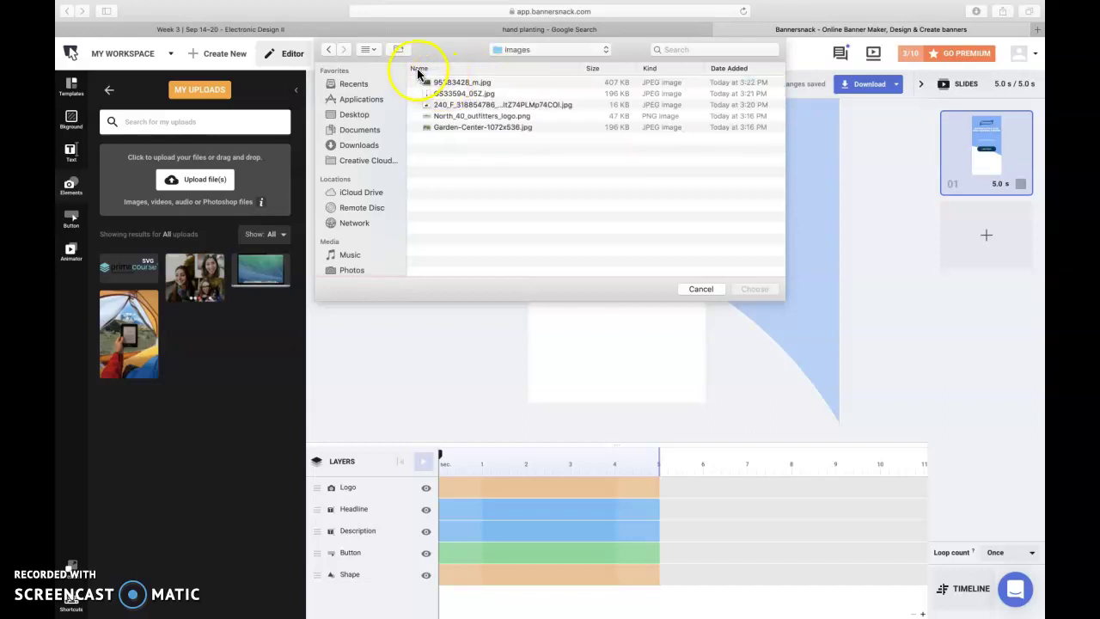
- Preview the images in column view and upload Garden-Center-1072x536.jpg
click(371, 49)
click(389, 120)
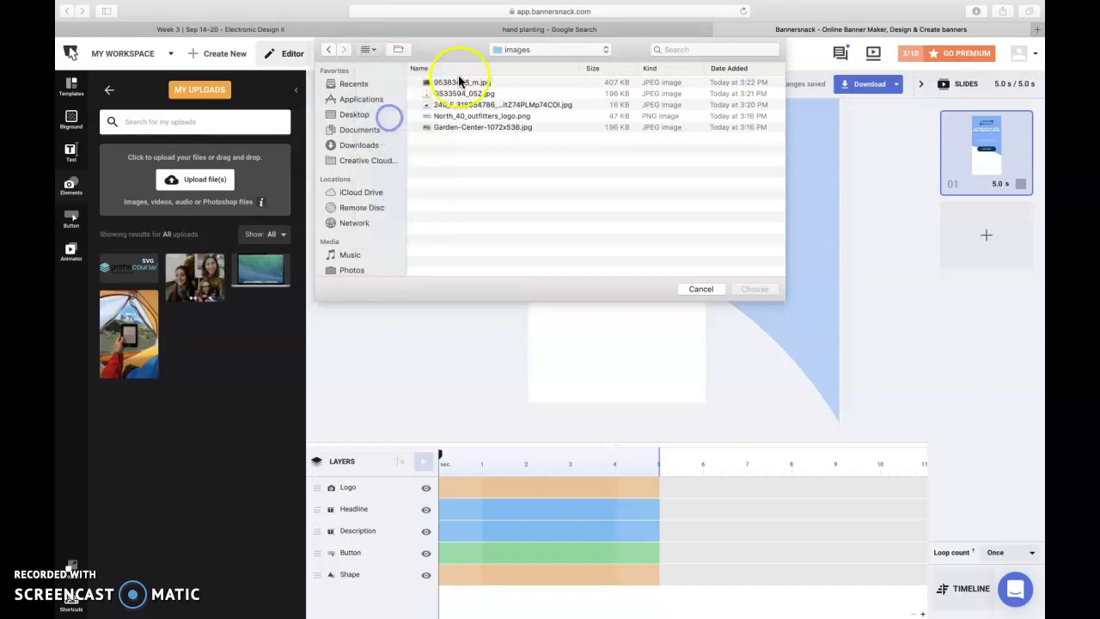
click(696, 68)
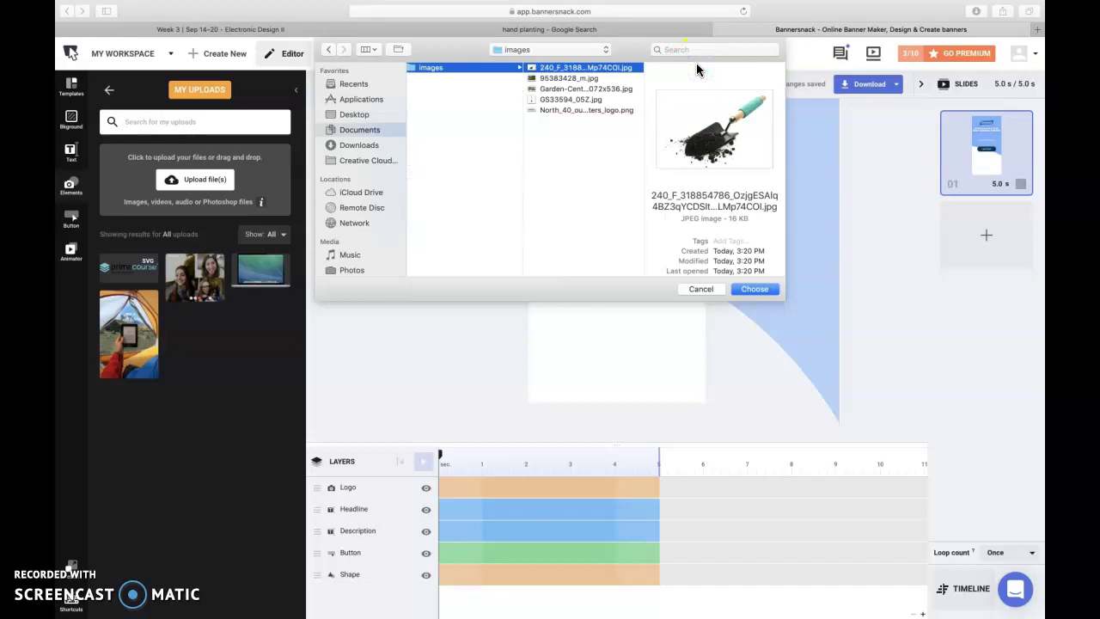
key(Down)
key(Down)
key(Down)
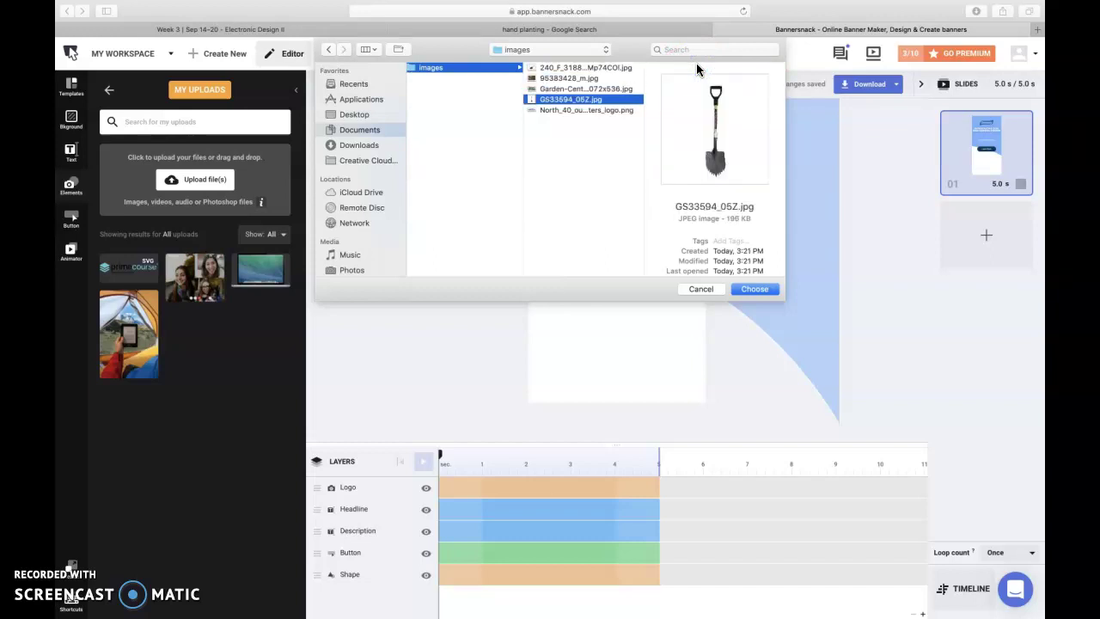
key(Up)
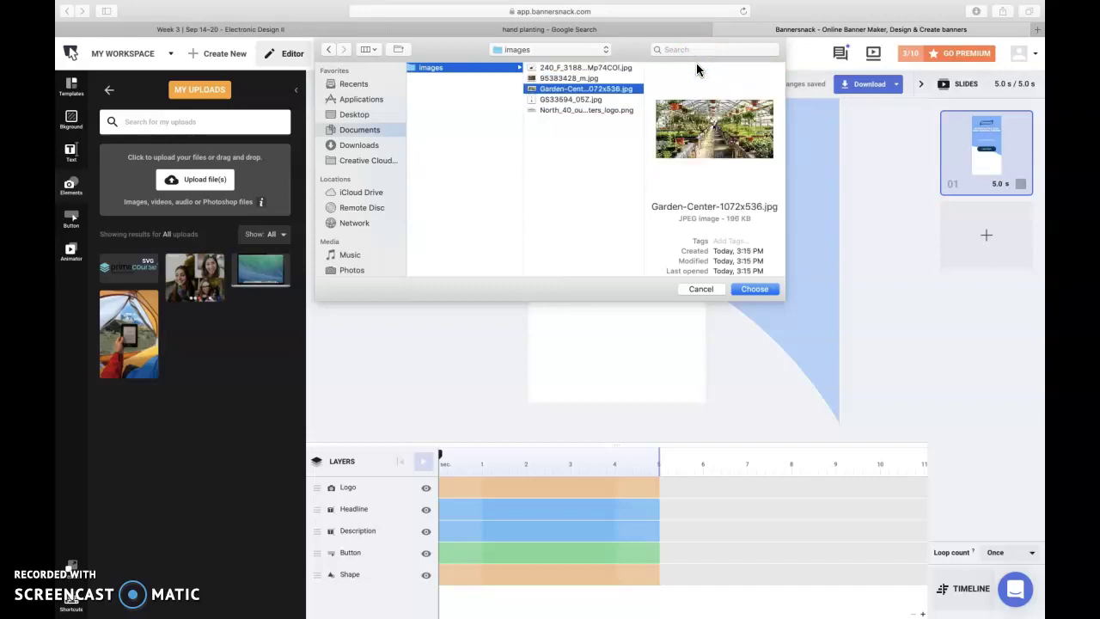
click(760, 289)
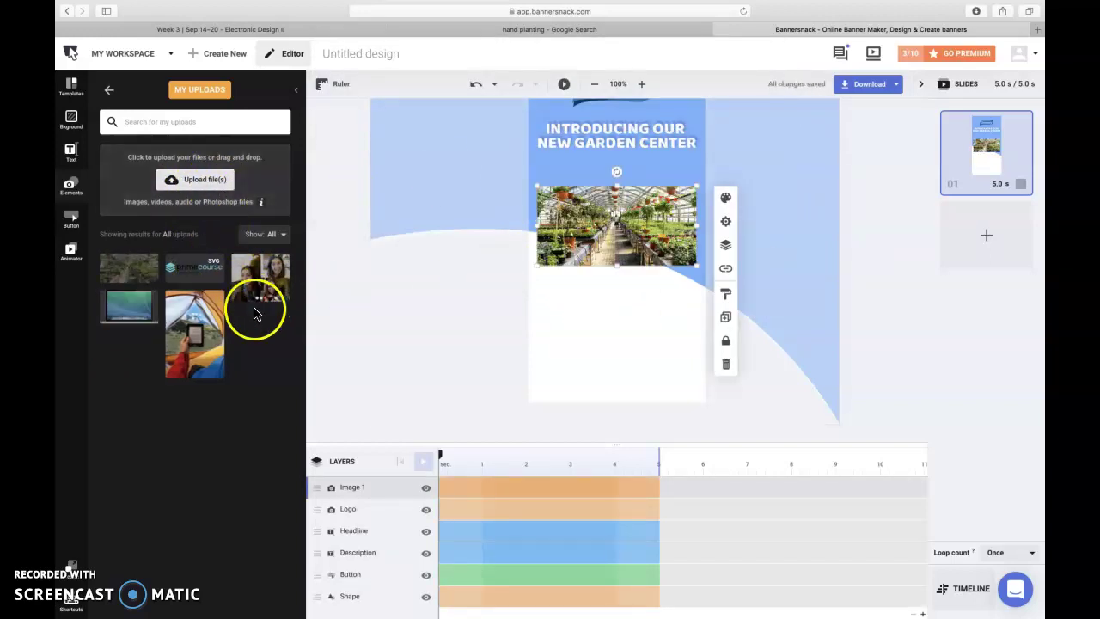
- Enlarge the greenhouse photo to about 603 px wide and position it over the lower banner
click(207, 103)
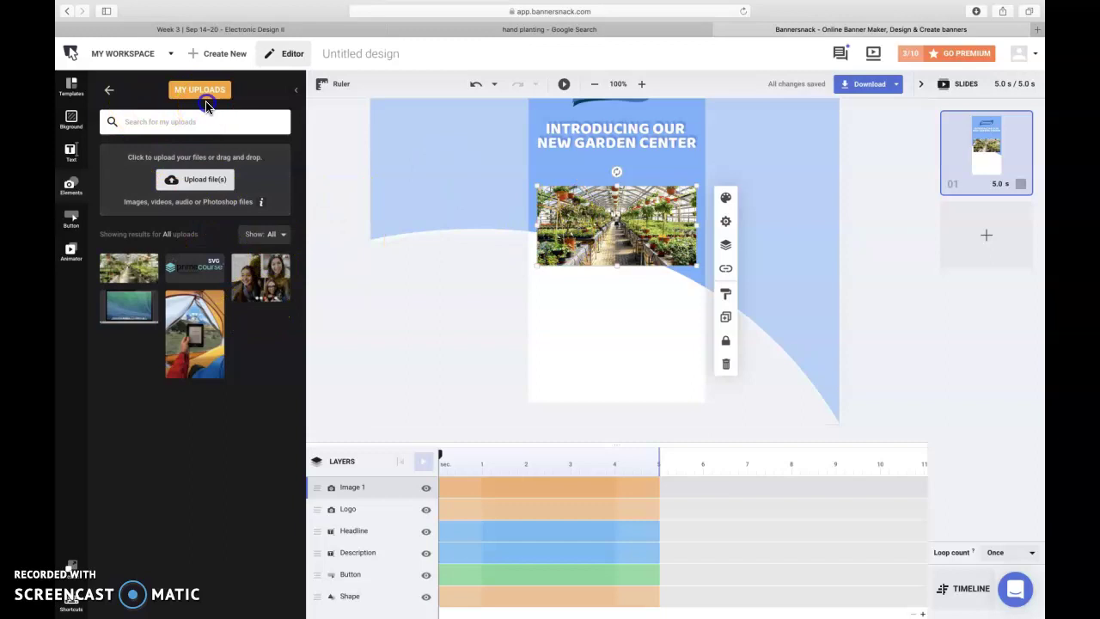
drag(138, 268, 593, 233)
drag(536, 263, 491, 317)
drag(569, 284, 599, 381)
drag(468, 284, 380, 233)
drag(479, 311, 545, 310)
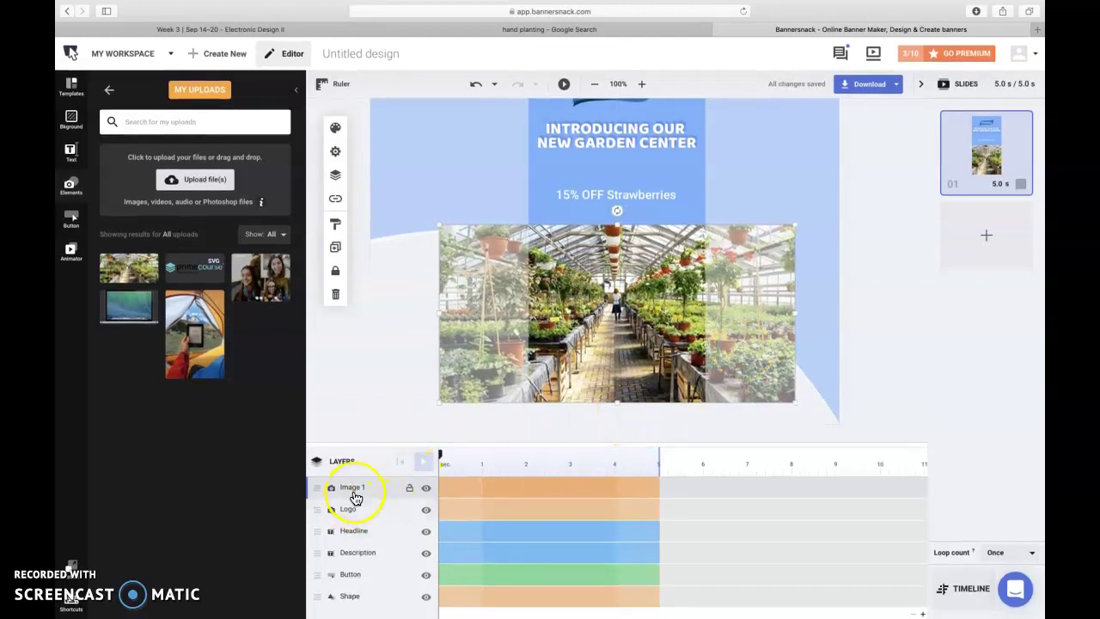
- Move the Image 1 layer below the curved shape so the Learn More button shows
drag(355, 542, 357, 594)
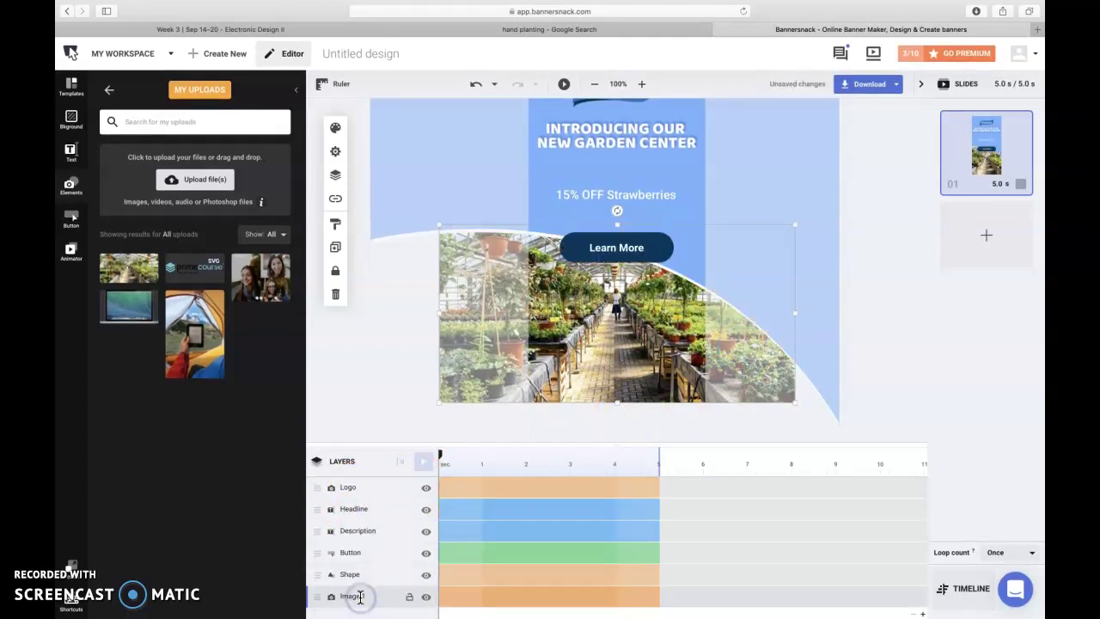
click(373, 388)
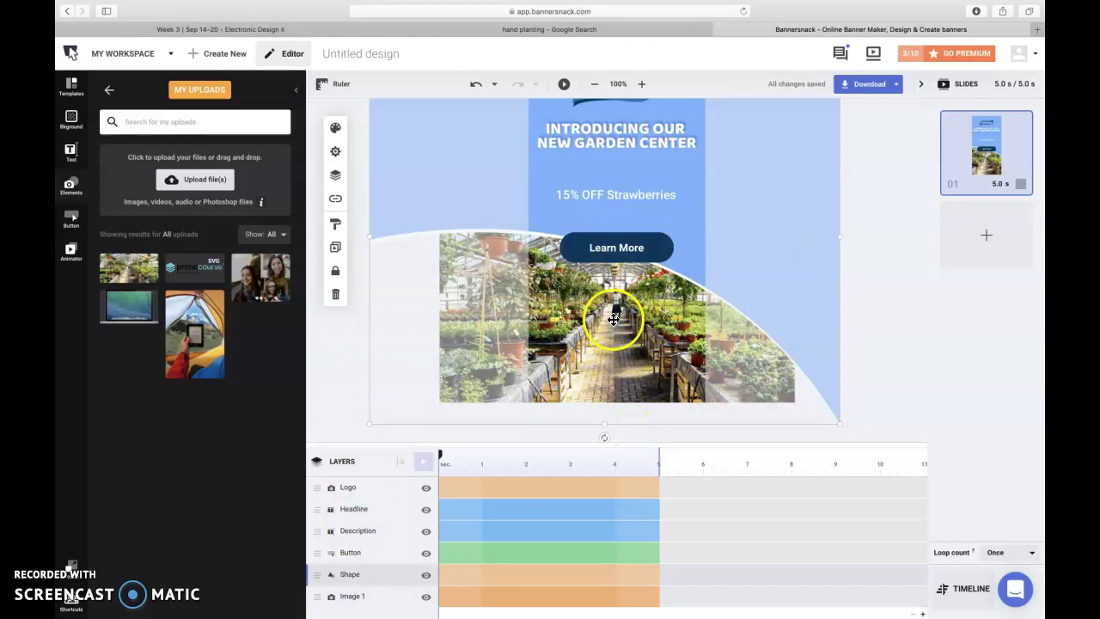
scroll(697, 191, up, 3)
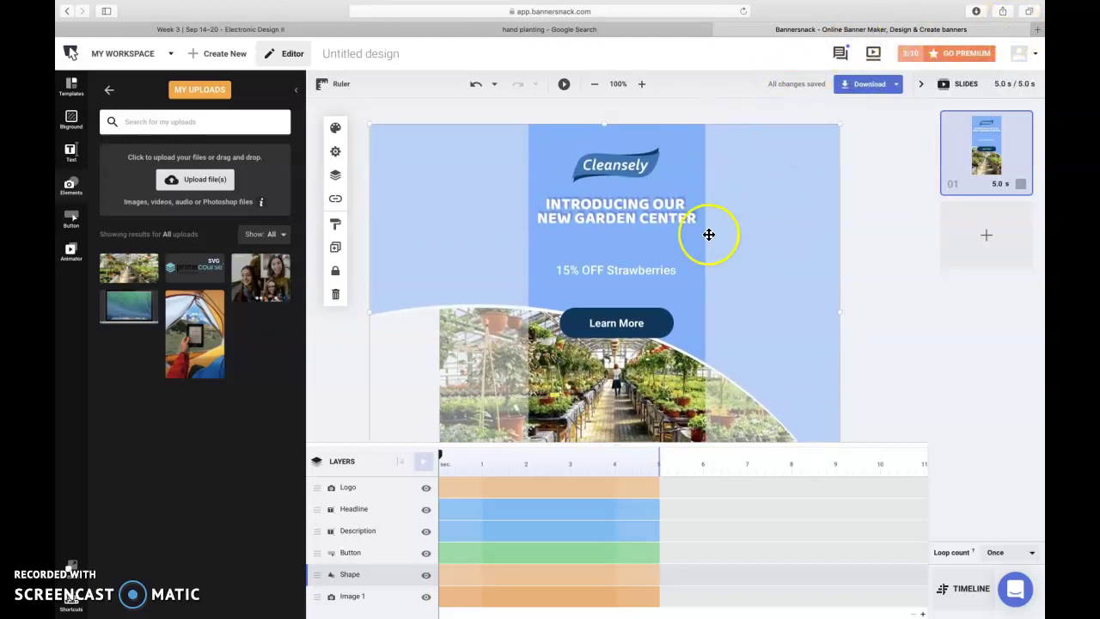
scroll(707, 233, down, 2)
scroll(707, 234, up, 2)
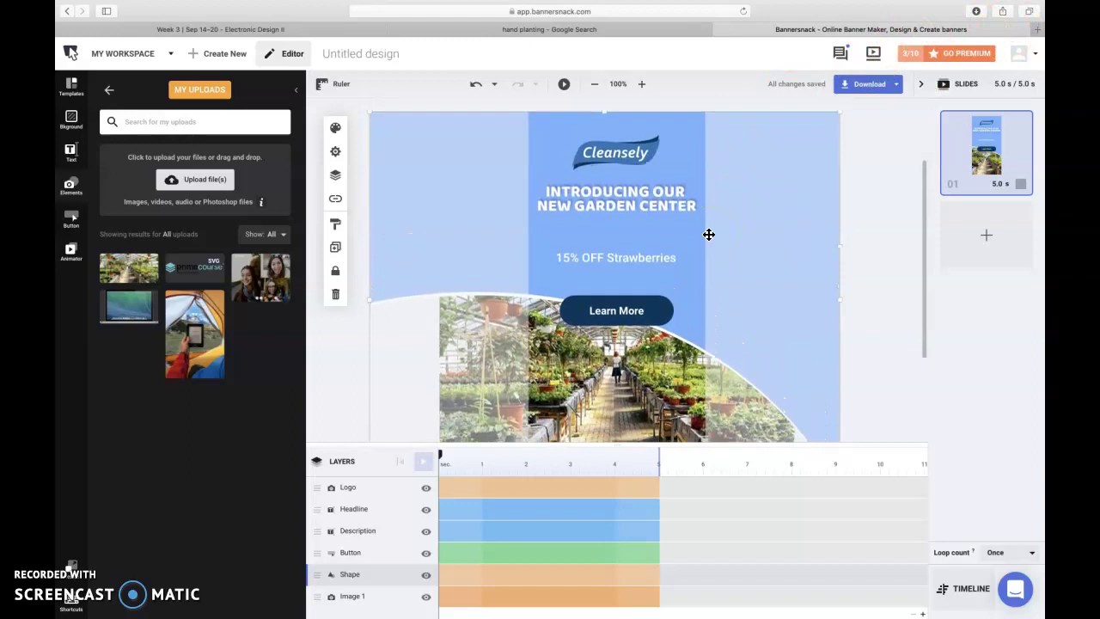
click(871, 217)
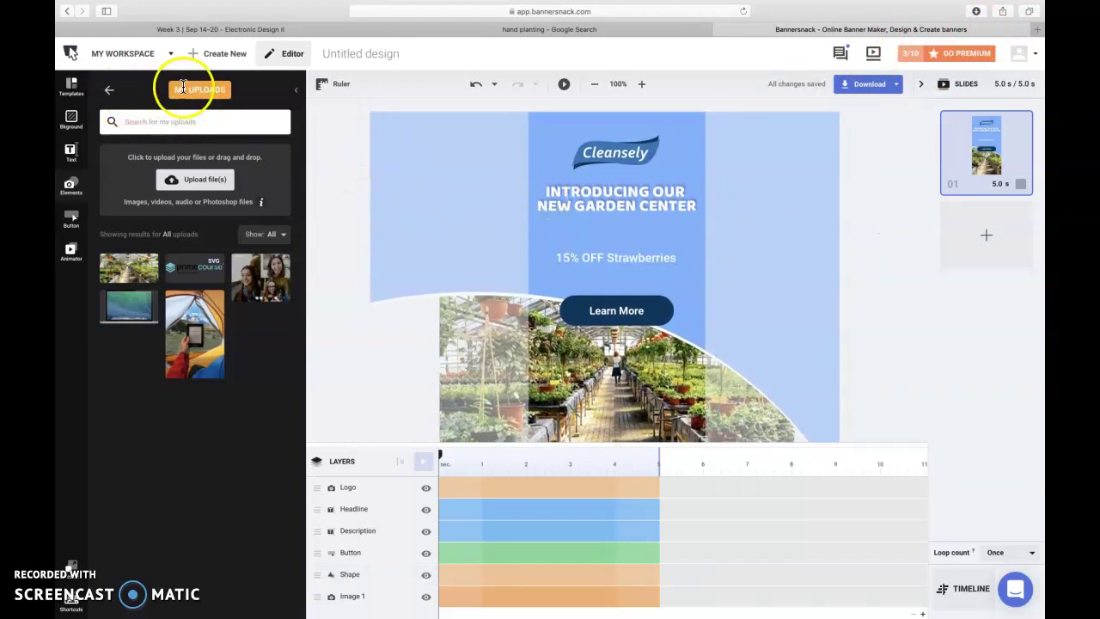
click(208, 190)
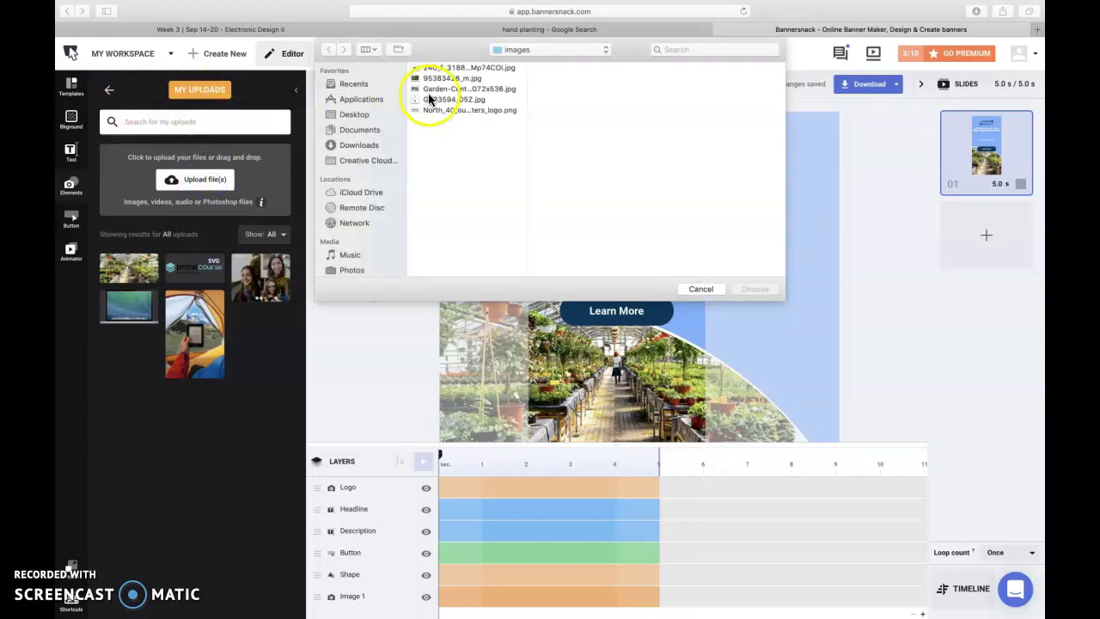
click(445, 109)
click(638, 215)
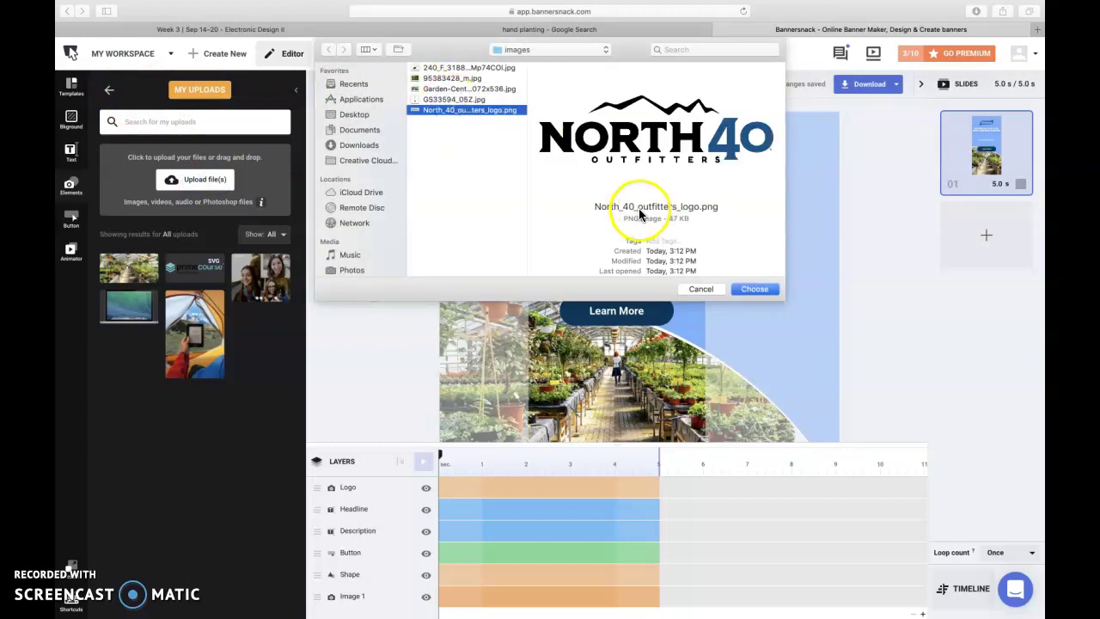
click(745, 289)
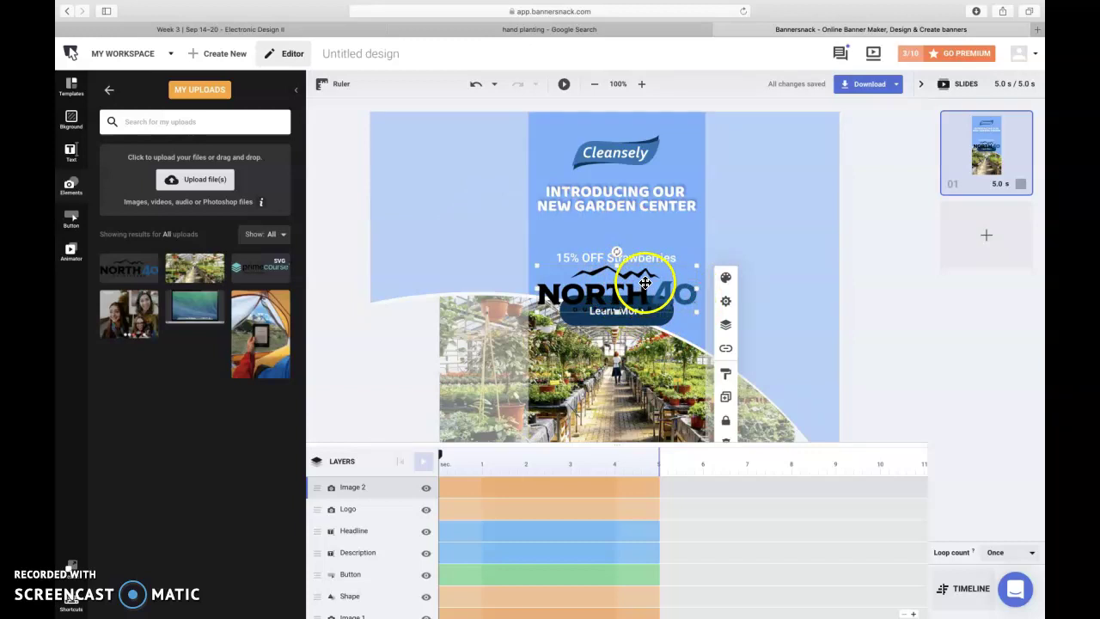
drag(644, 284, 668, 163)
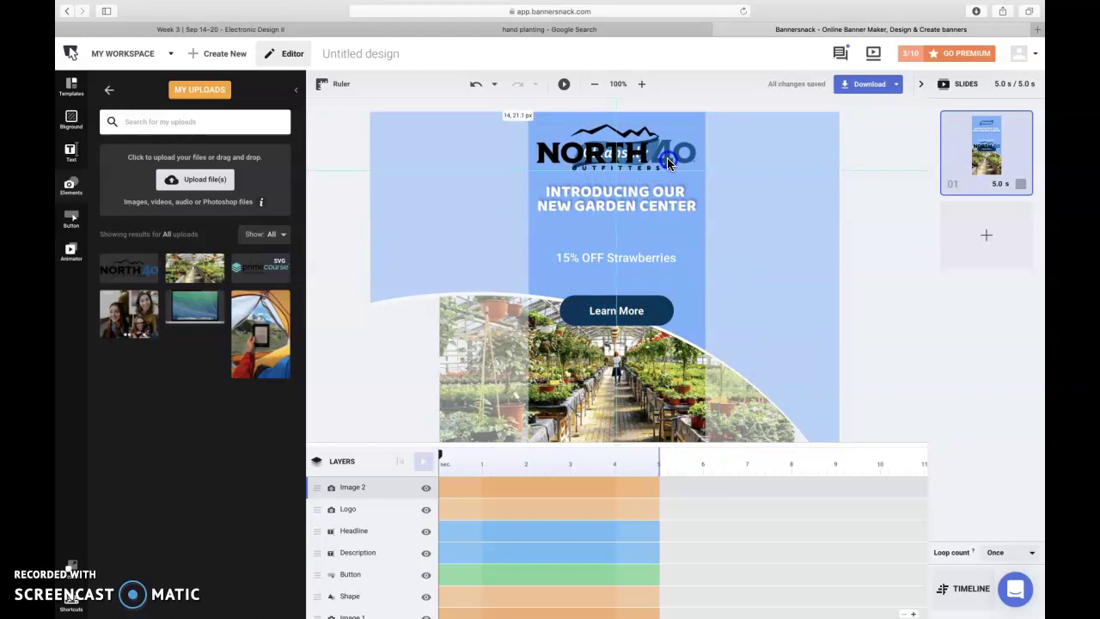
drag(667, 157, 667, 237)
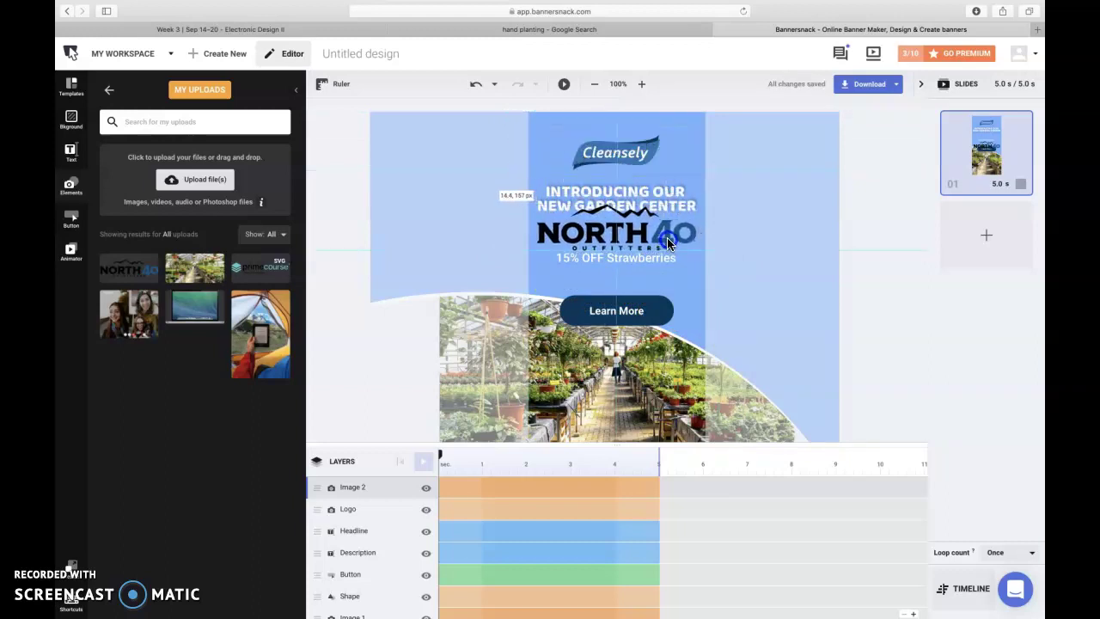
click(635, 148)
key(Delete)
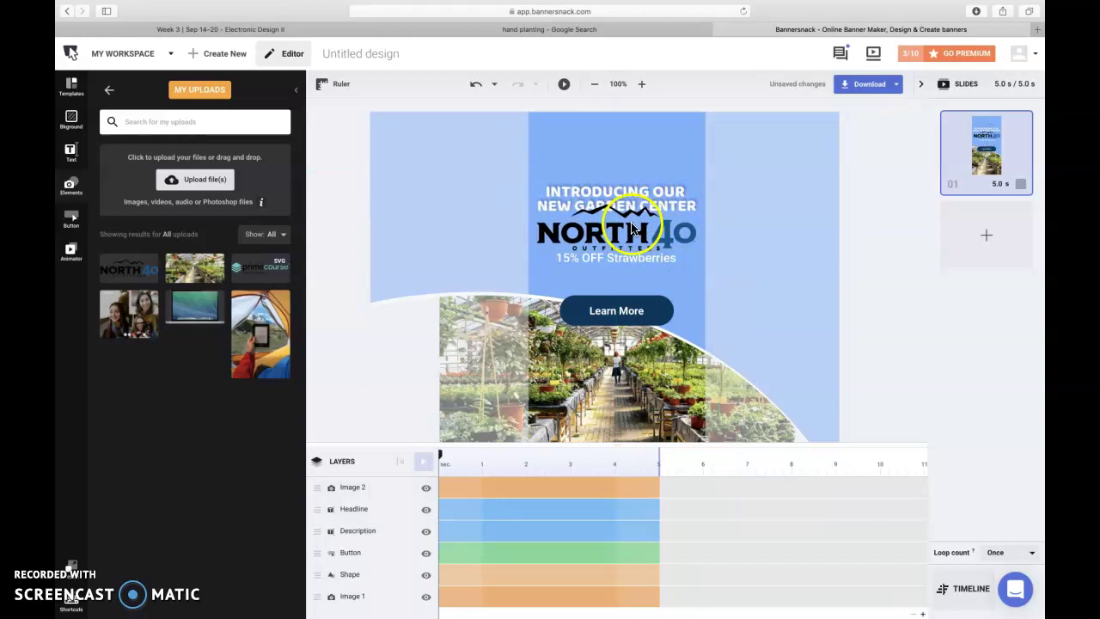
drag(629, 225, 631, 155)
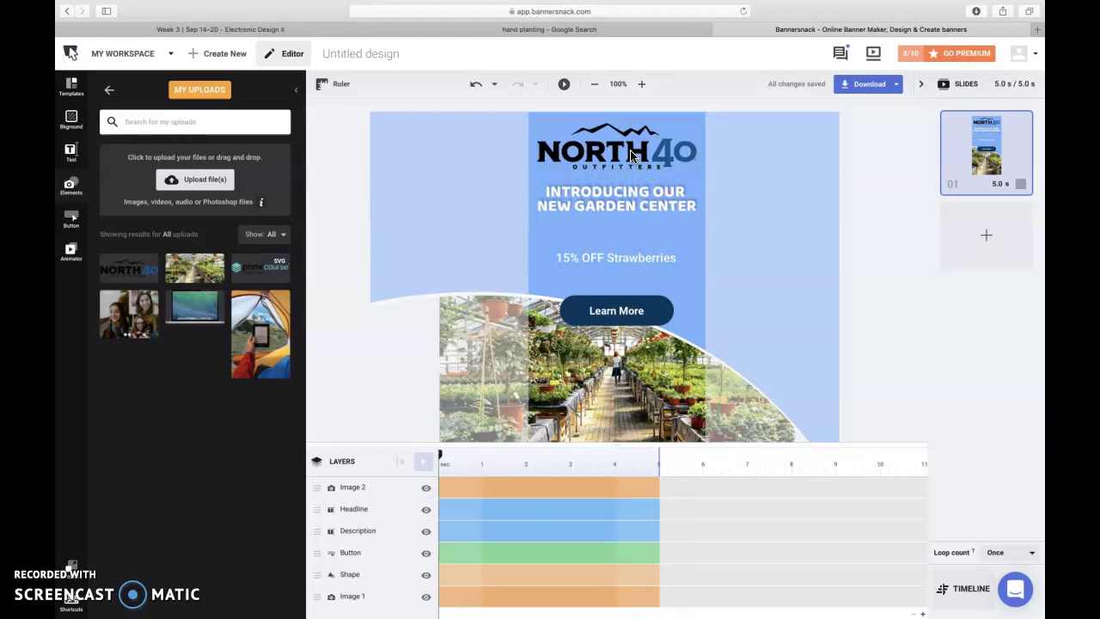
click(670, 135)
click(616, 157)
drag(616, 156, 616, 157)
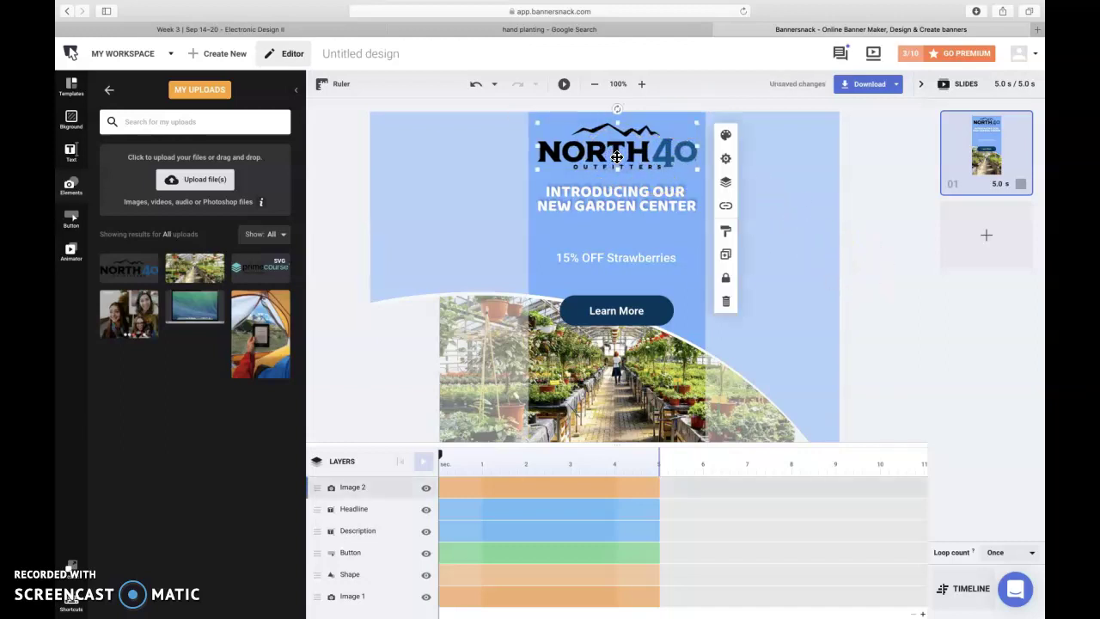
click(867, 234)
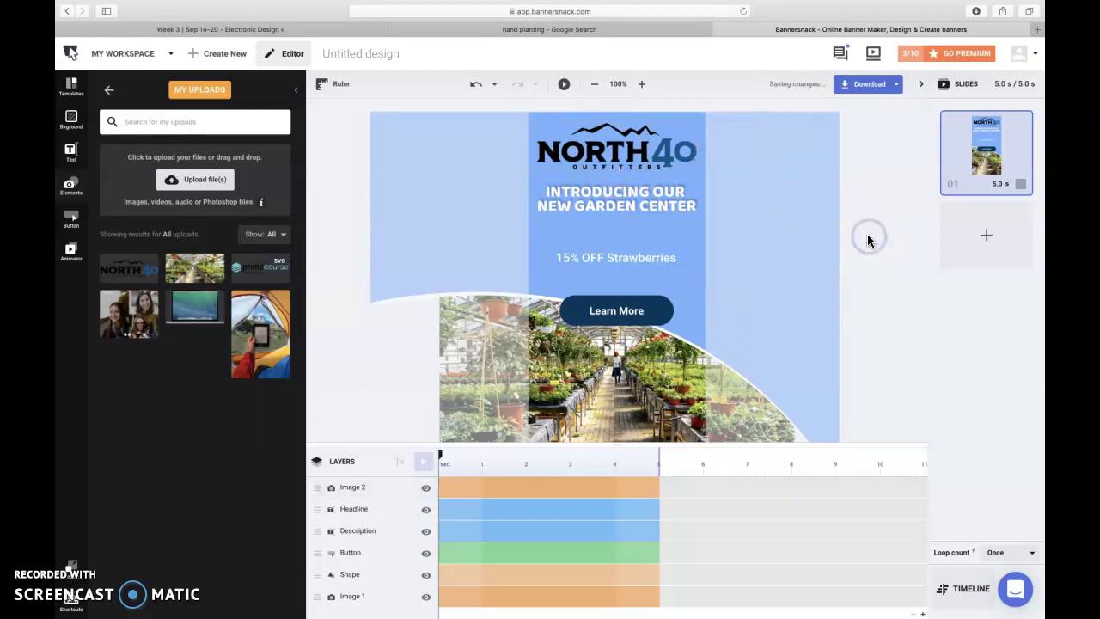
click(806, 266)
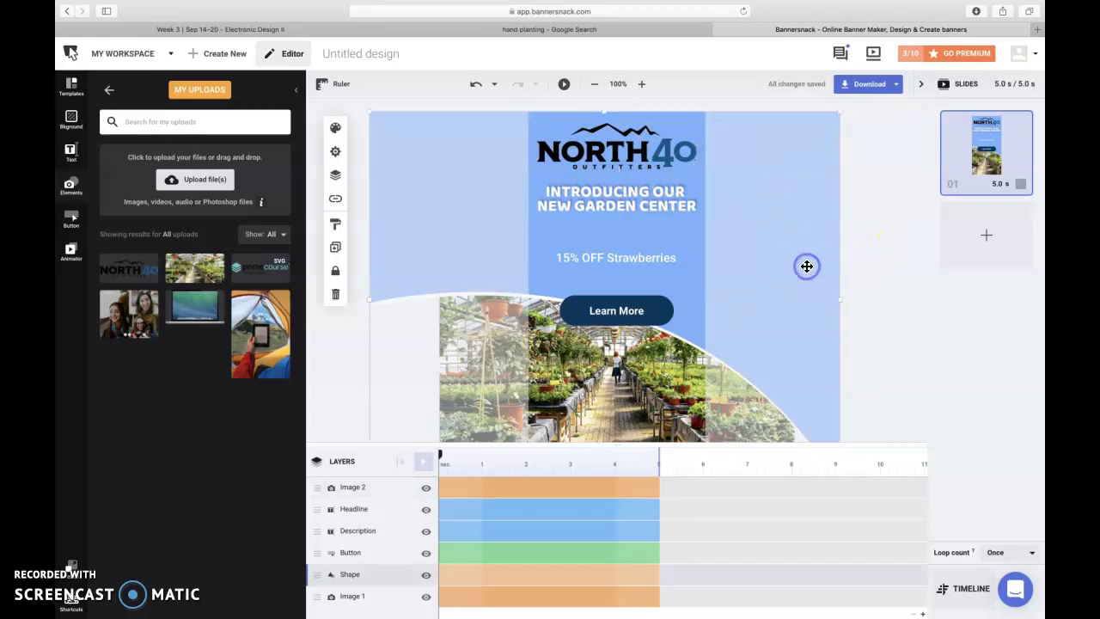
click(789, 251)
click(863, 253)
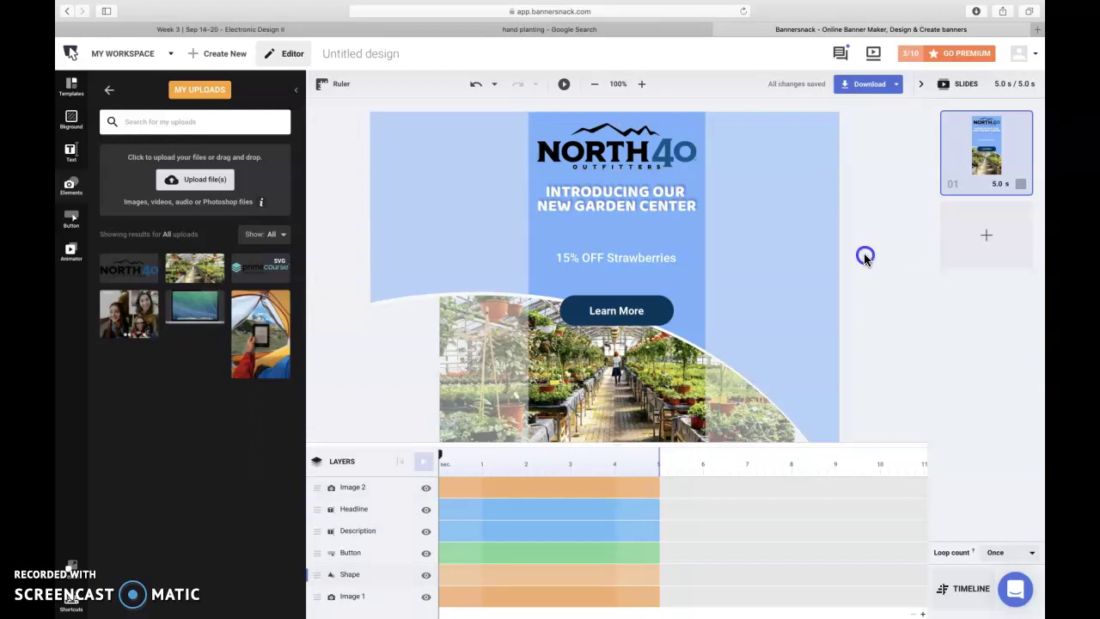
click(796, 248)
click(632, 160)
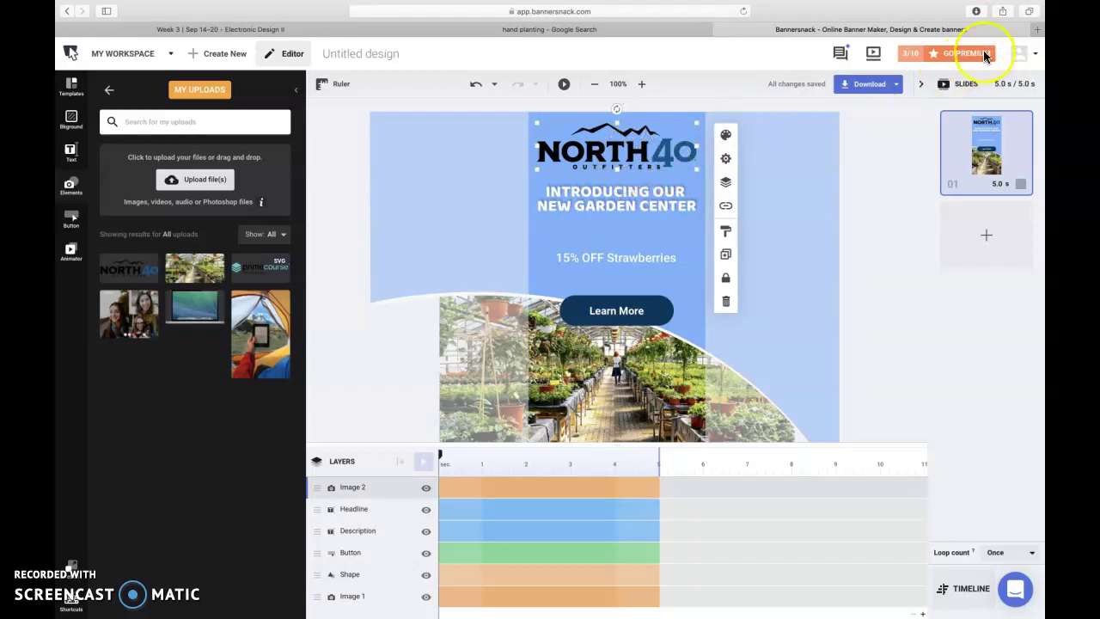
- Load north40.com in a new Safari tab and scroll through its homepage
click(1037, 30)
text(m)
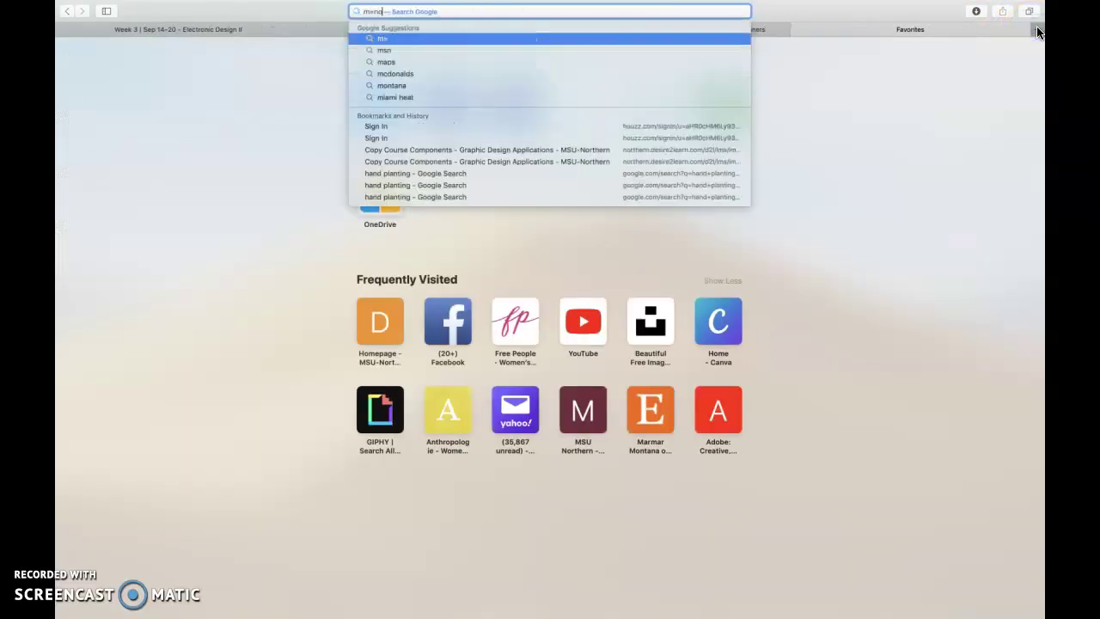
key(BackSpace)
text(no)
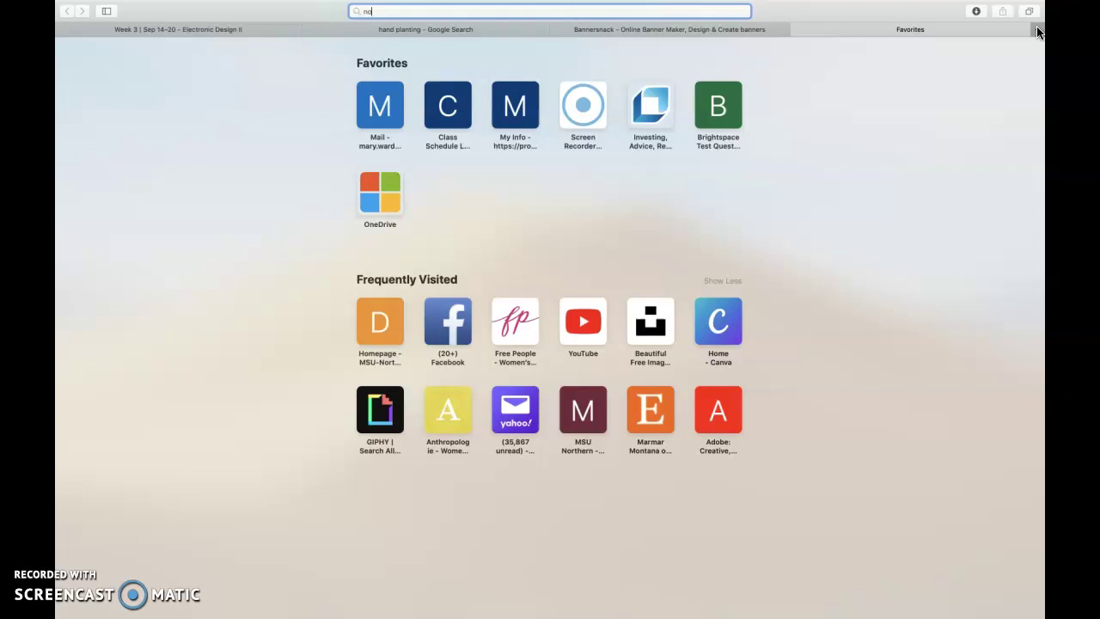
text(rth40)
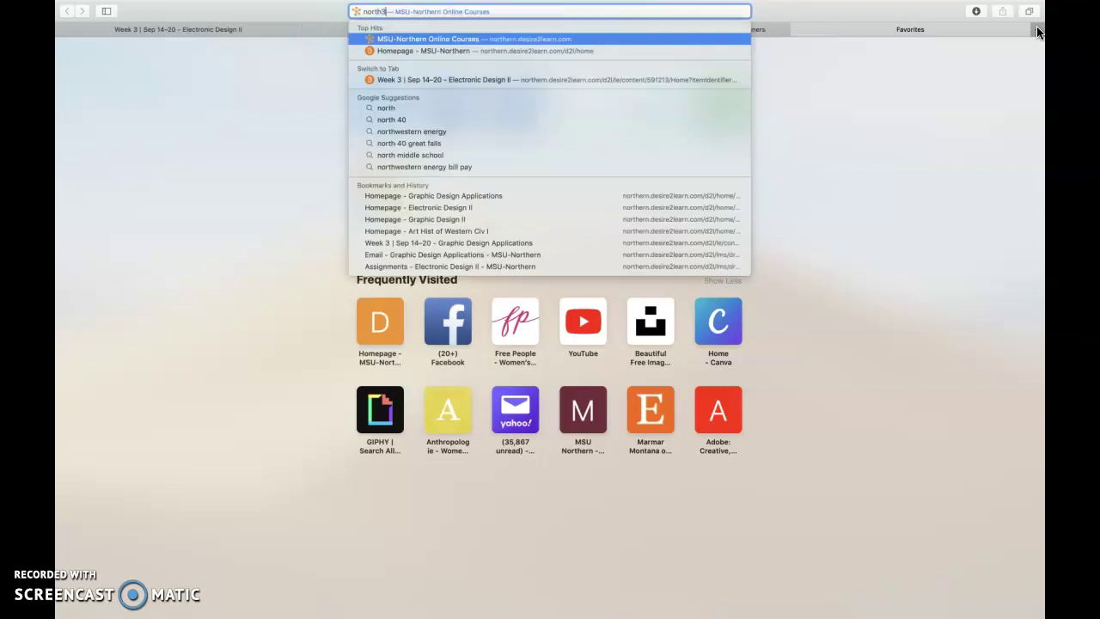
key(Return)
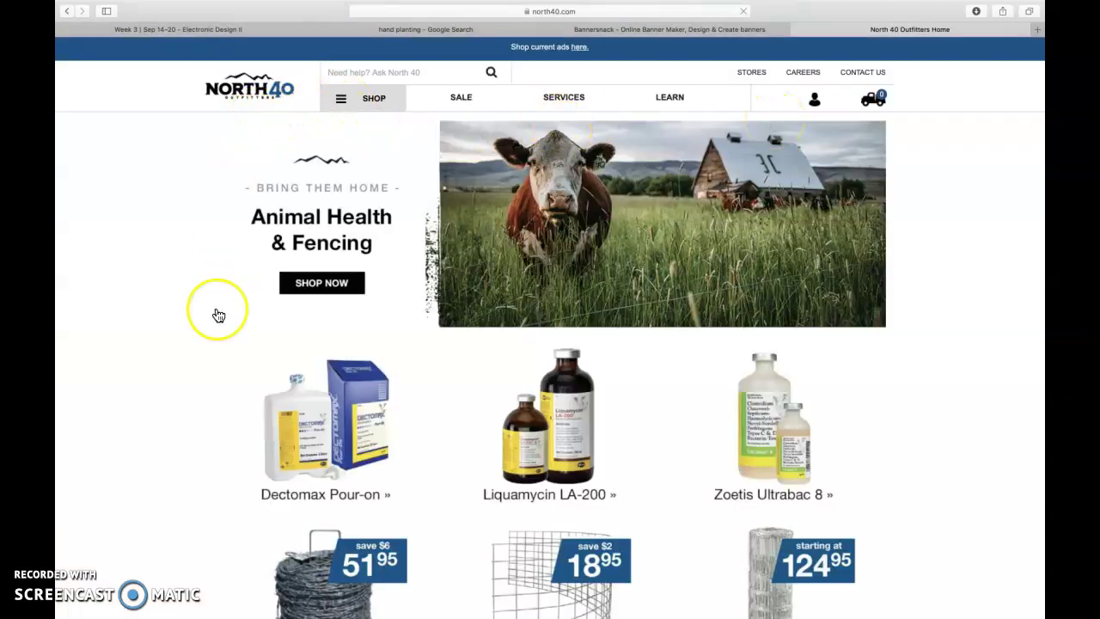
scroll(215, 313, down, 3)
scroll(219, 315, down, 15)
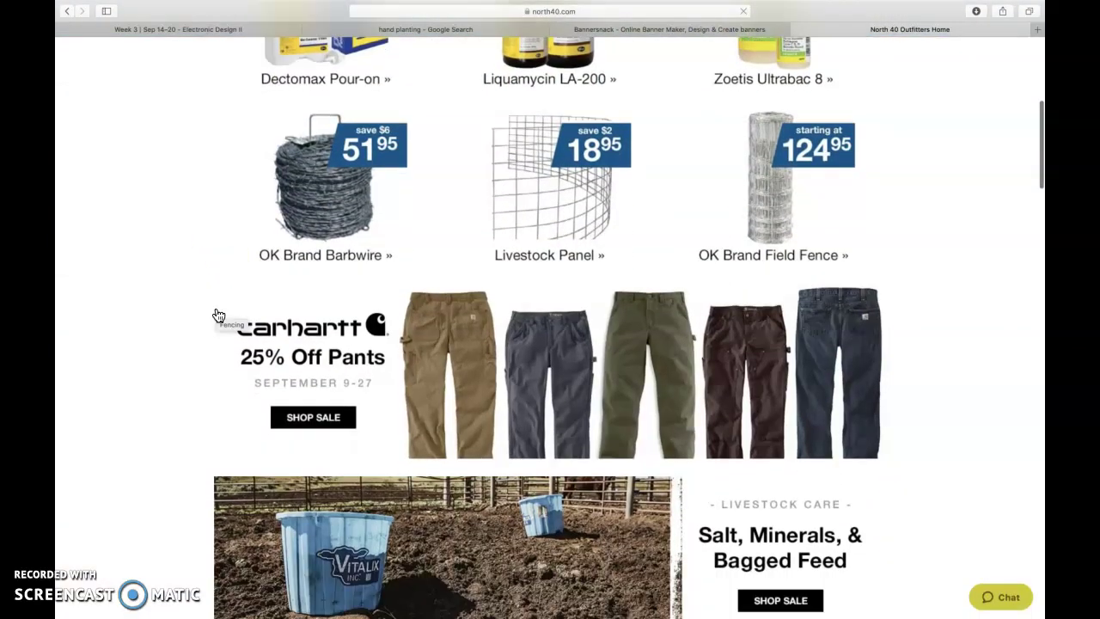
scroll(218, 315, down, 5)
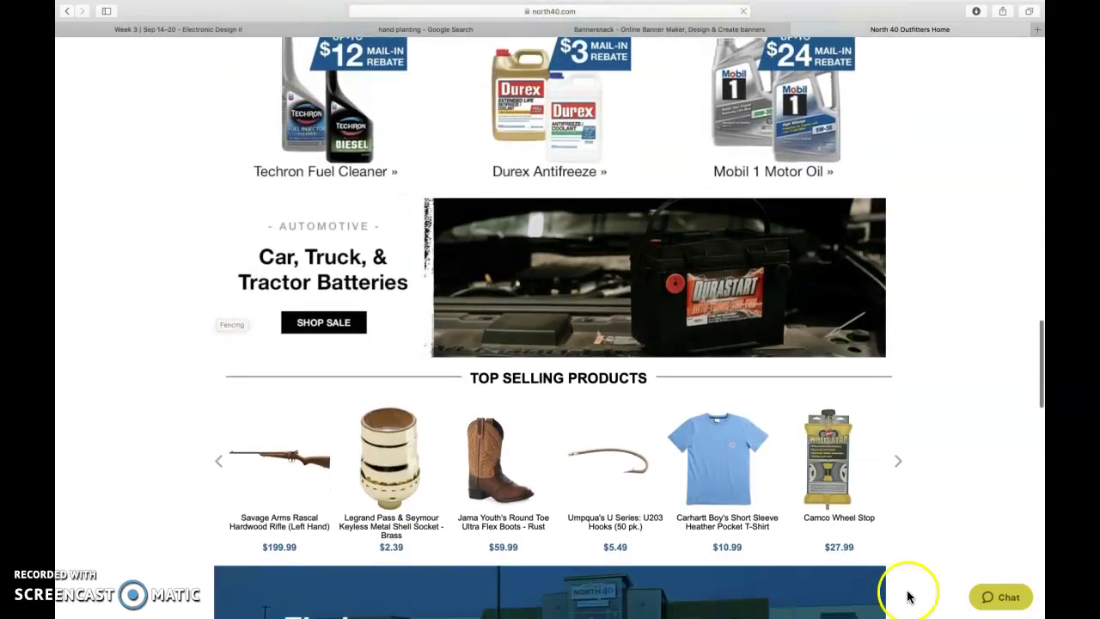
scroll(917, 545, down, 8)
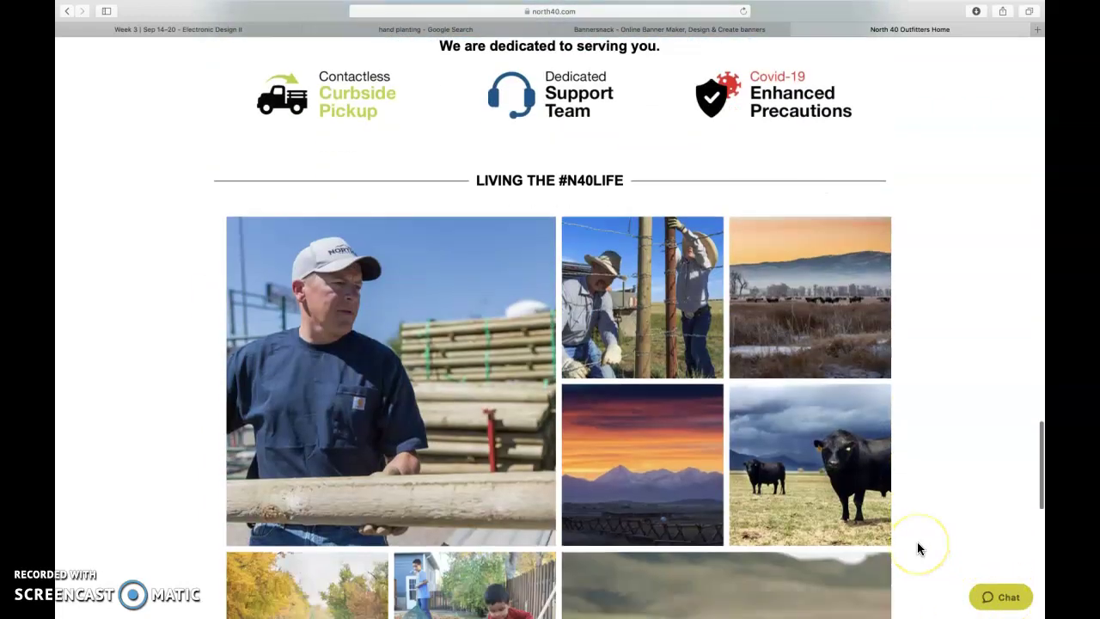
scroll(916, 545, up, 4)
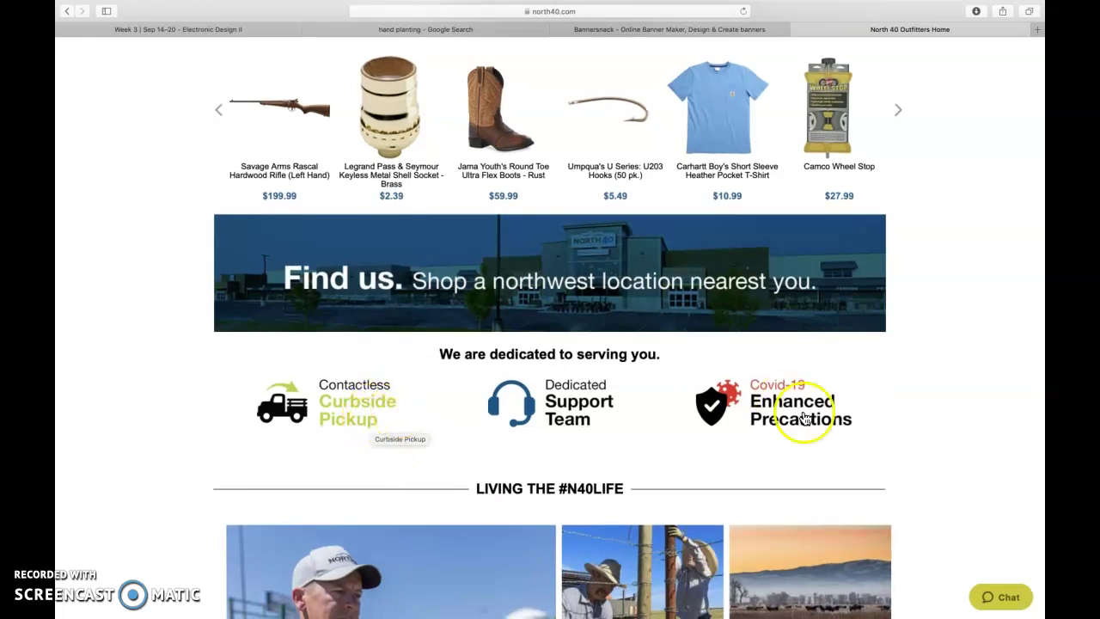
- Give the Learn More button a chartreuse fill (#d5e60b)
click(707, 31)
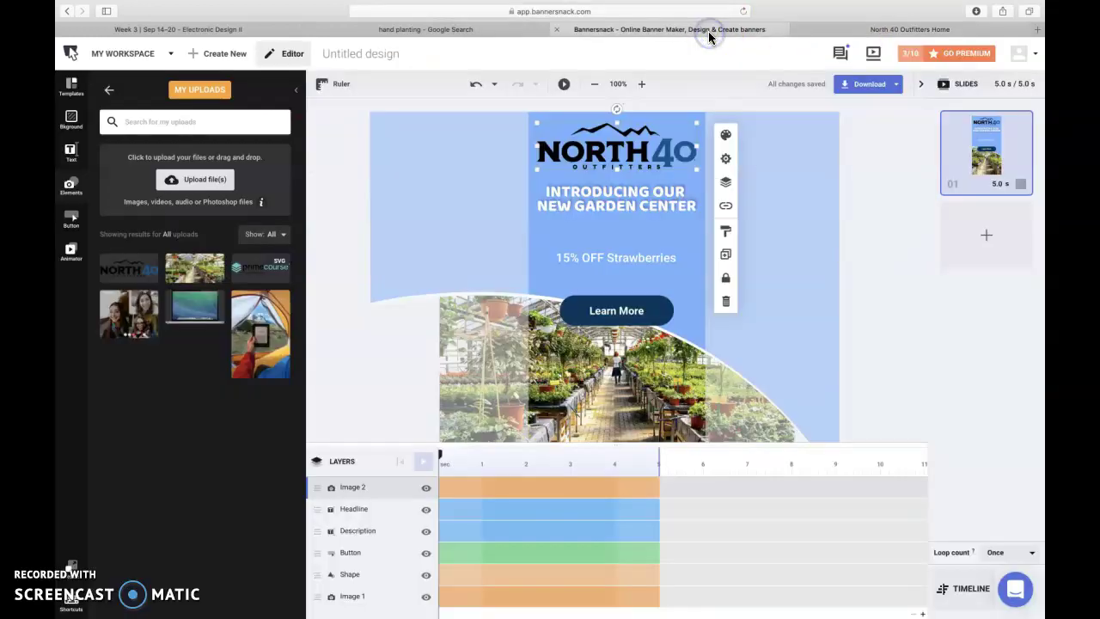
click(669, 310)
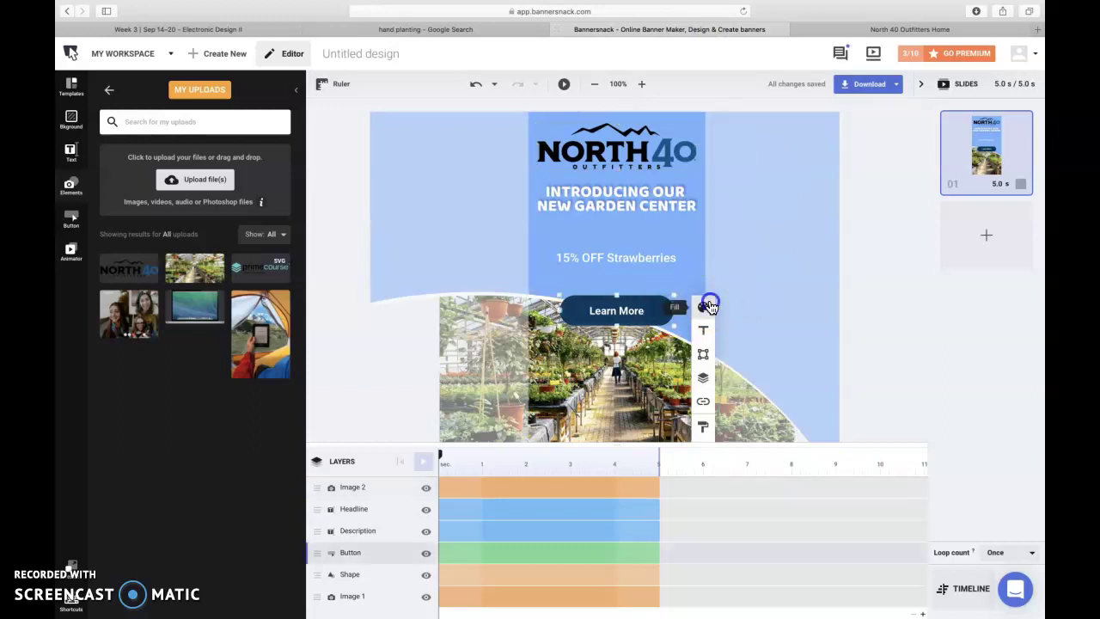
click(703, 307)
click(736, 355)
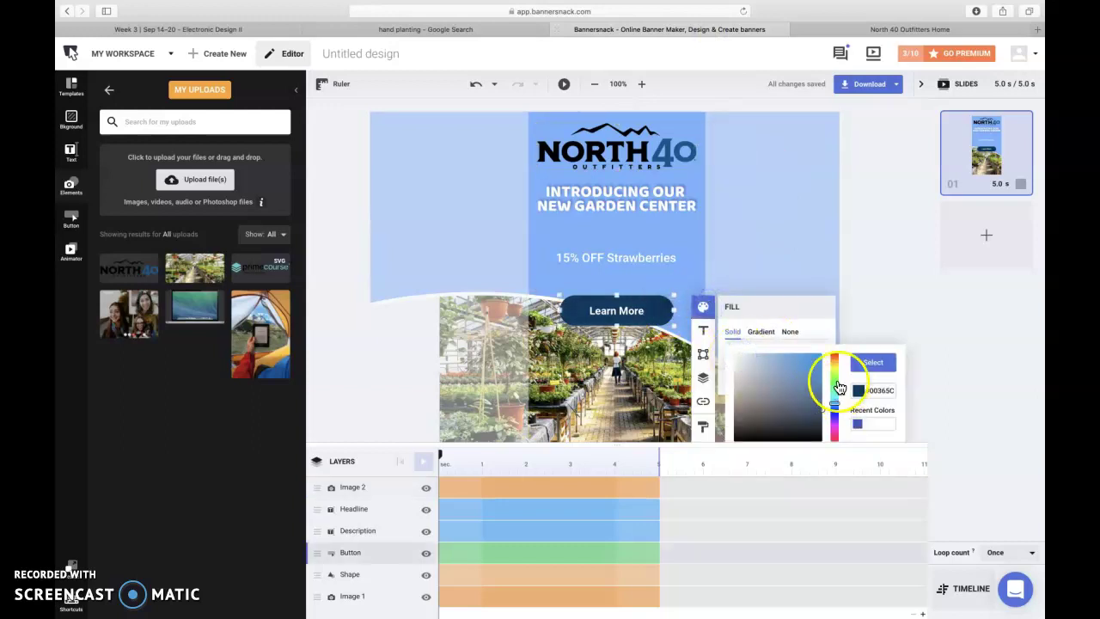
drag(834, 386, 817, 360)
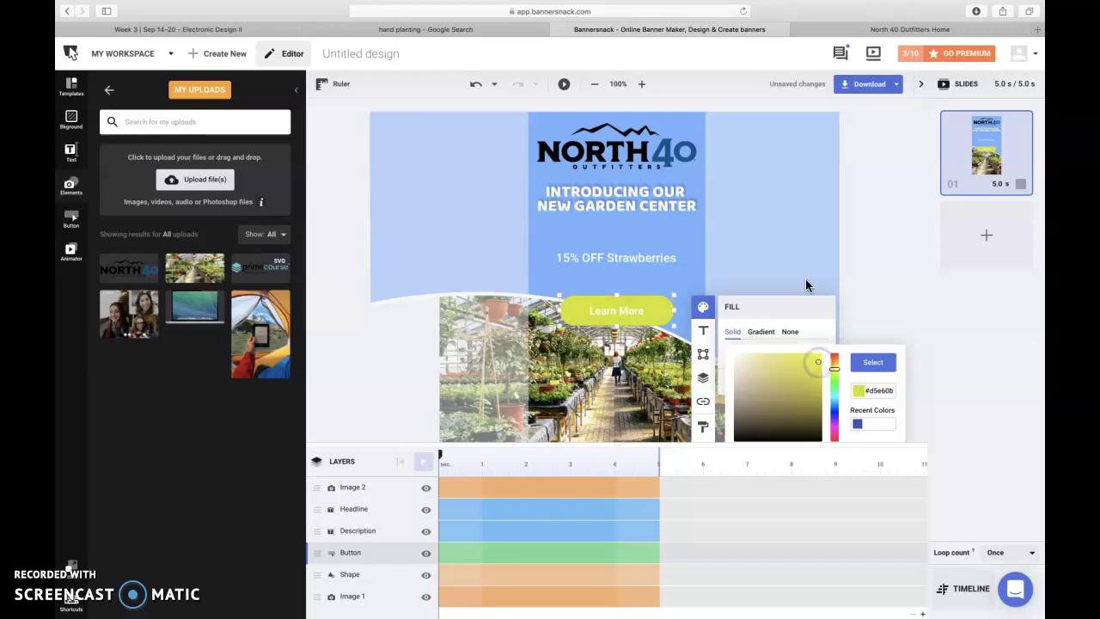
click(909, 30)
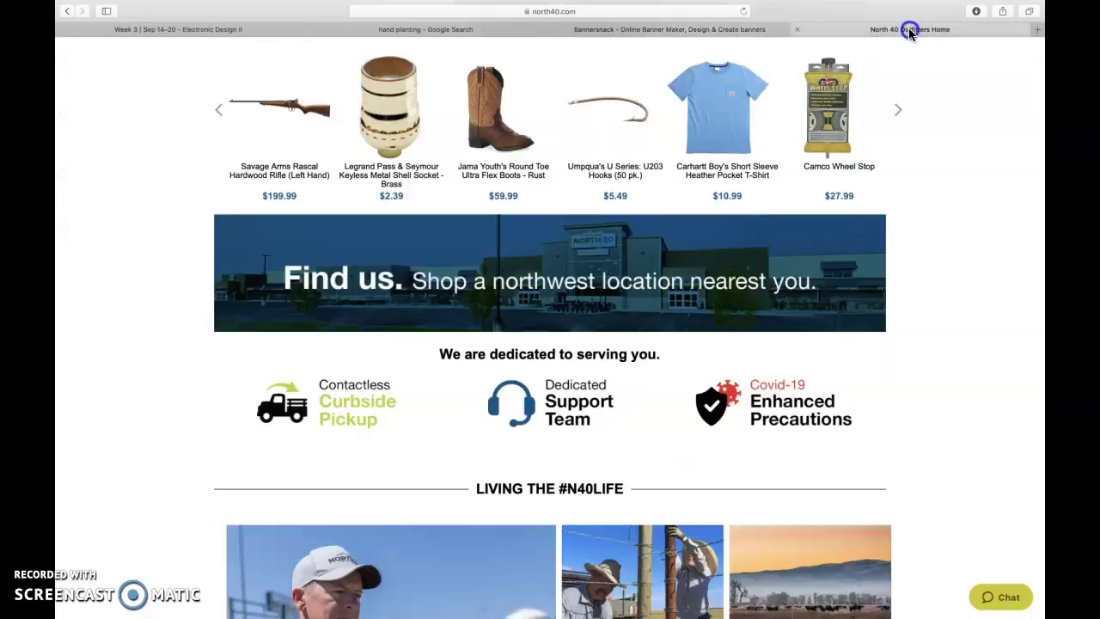
click(773, 30)
click(629, 312)
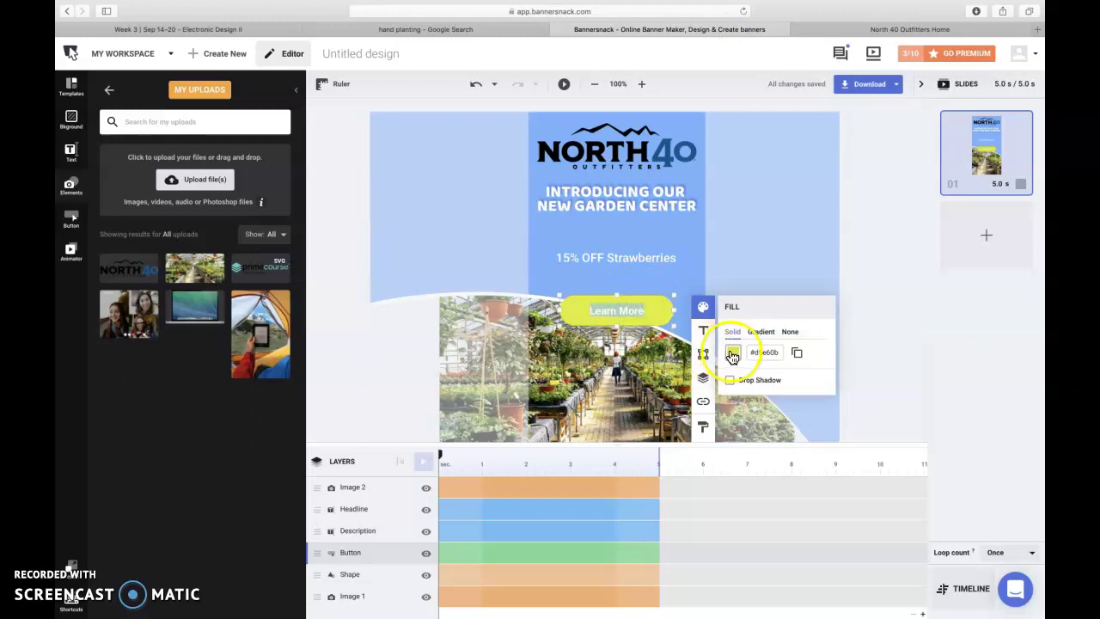
- Set the Learn More button's text colour to dark brown-black #3a2828
click(703, 331)
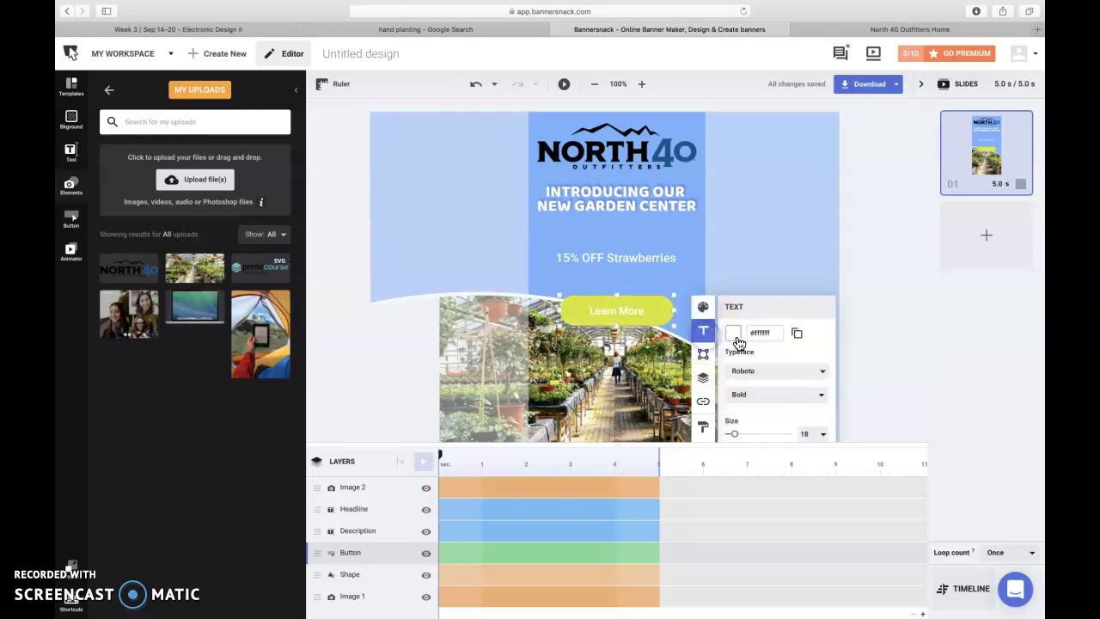
click(733, 337)
drag(738, 342, 736, 419)
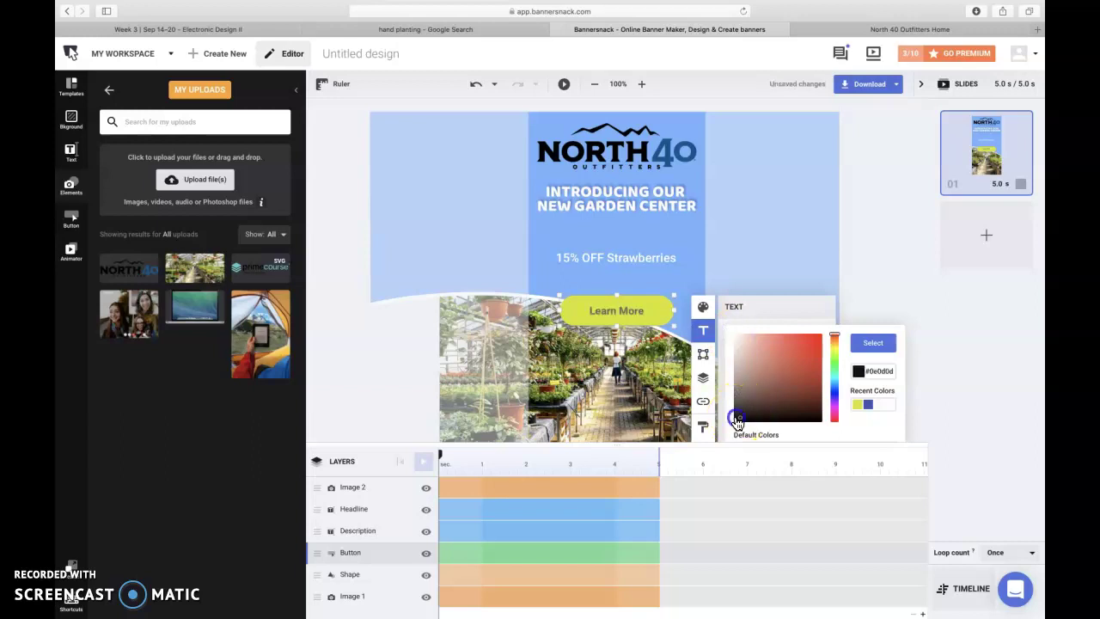
click(751, 403)
click(873, 343)
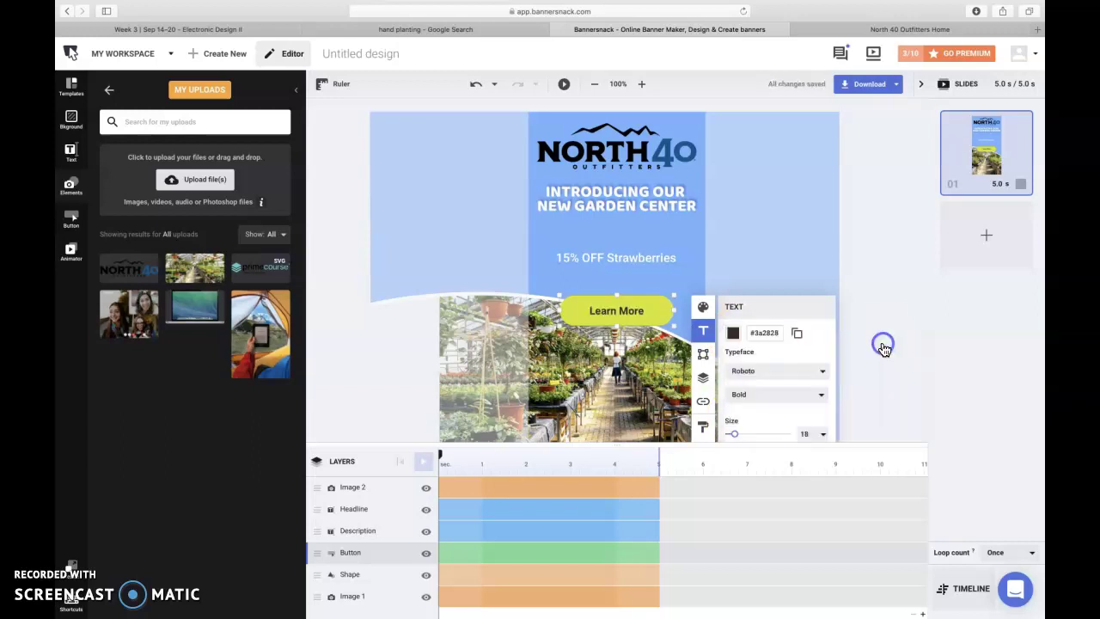
click(803, 249)
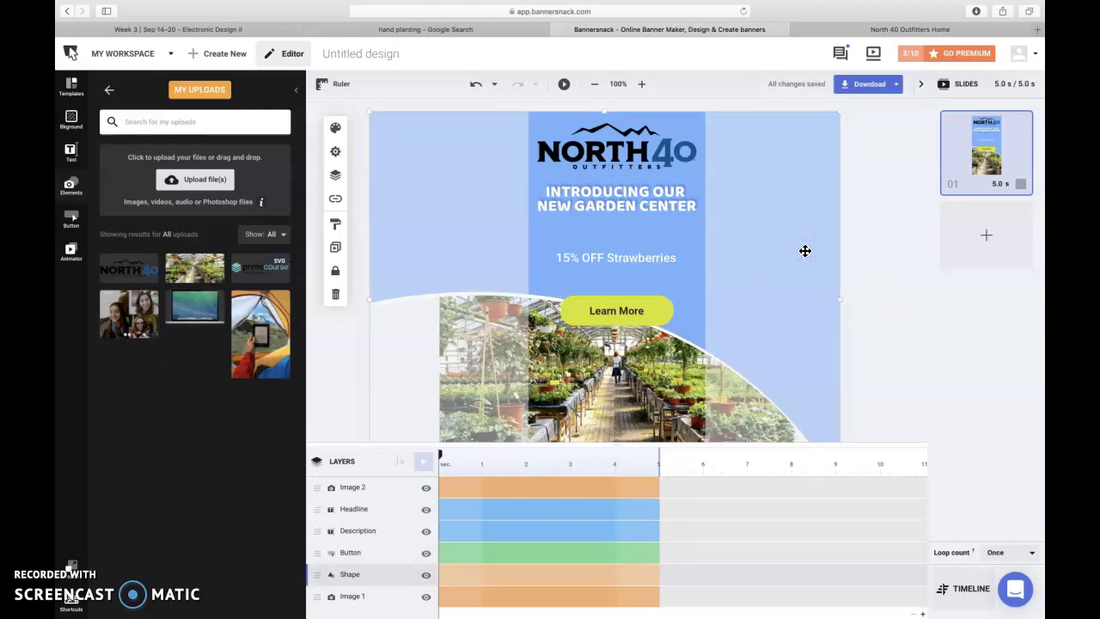
- Leave the background shape's on-click action as None
scroll(804, 250, up, 1)
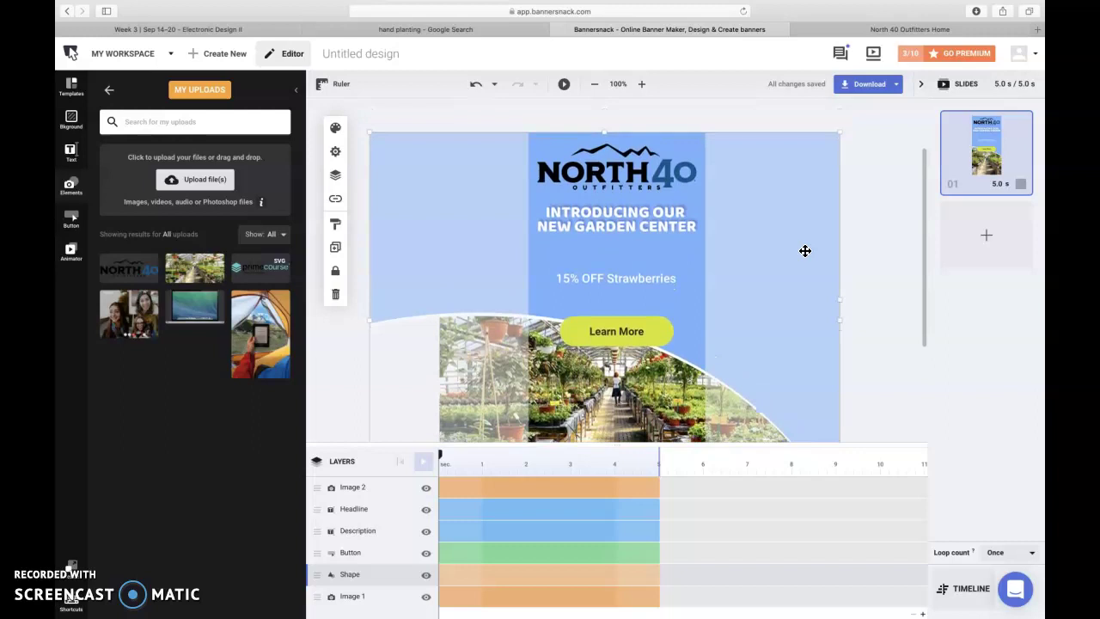
click(337, 153)
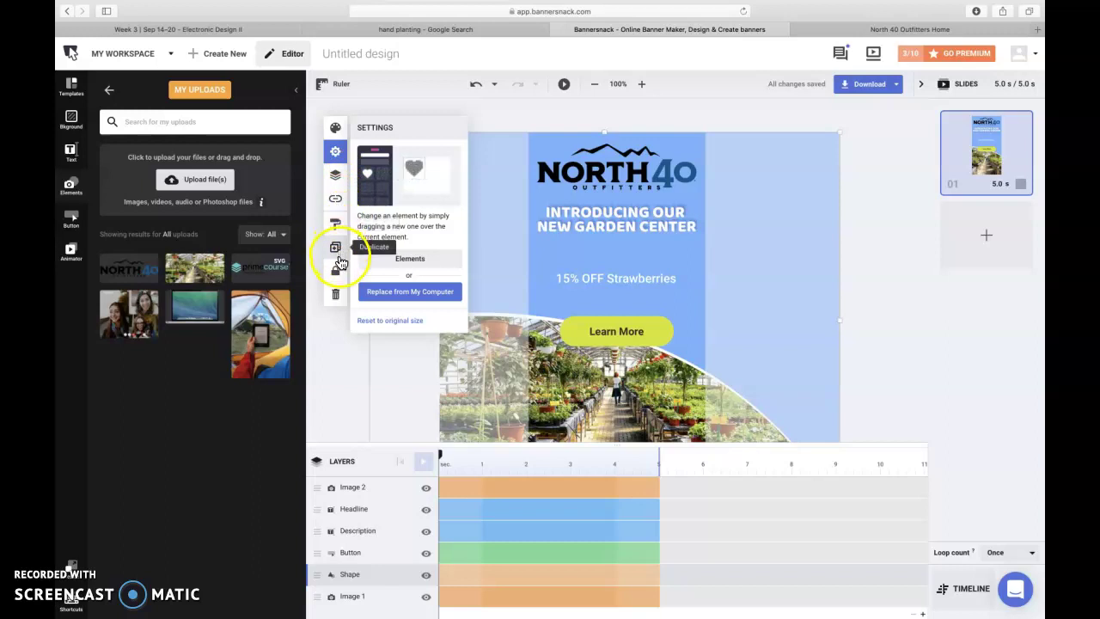
click(335, 199)
click(378, 169)
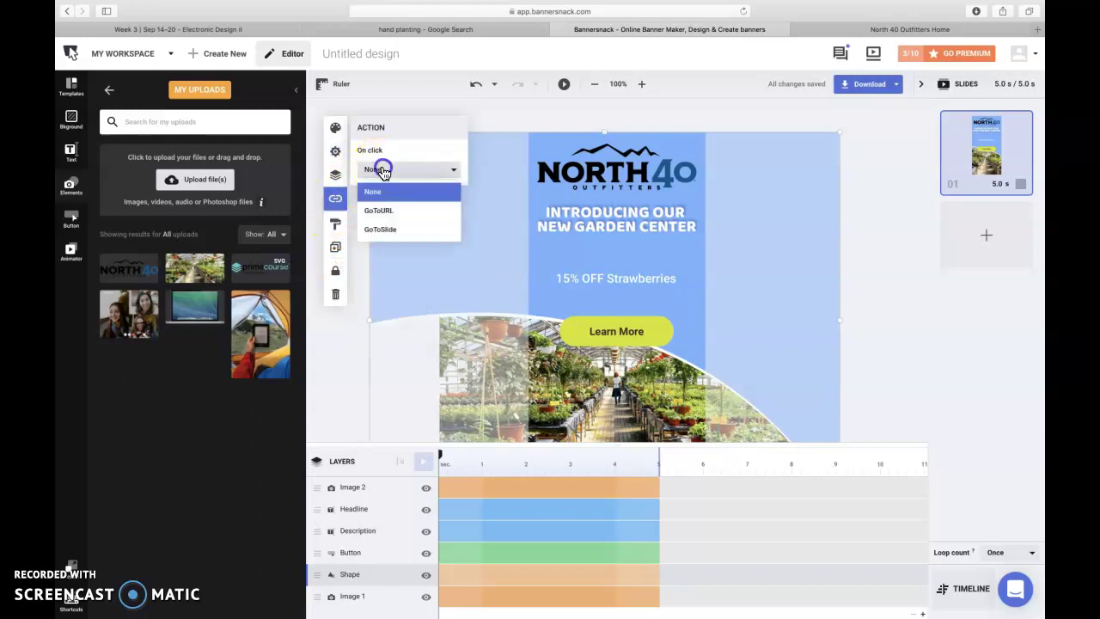
click(380, 169)
- Recolour the background shape to navy blue #063b8b and deselect it
click(335, 128)
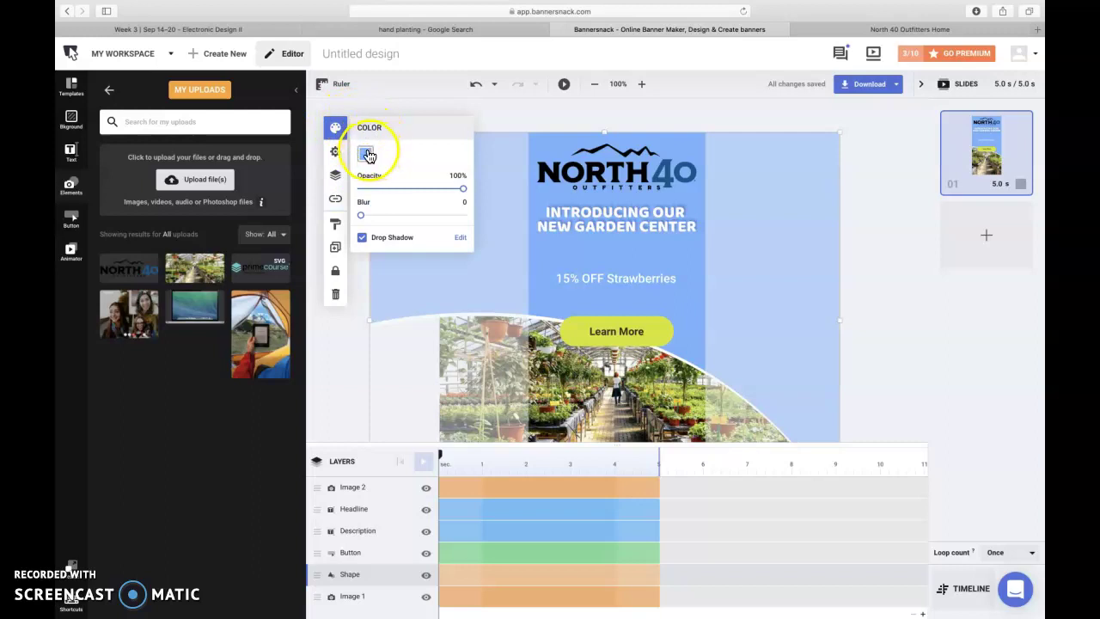
click(367, 155)
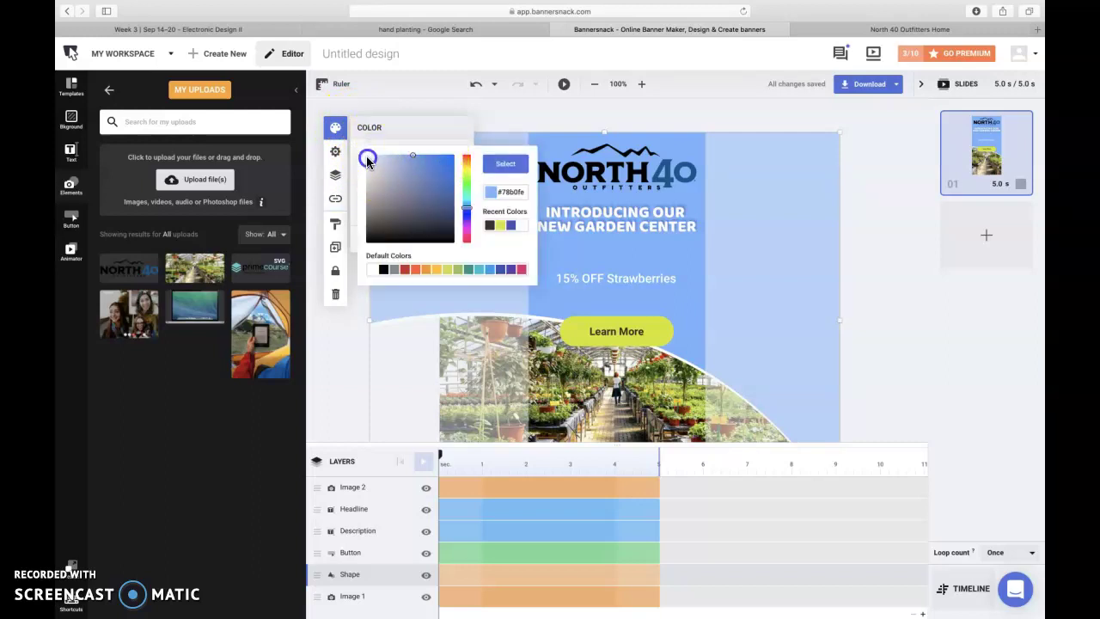
click(368, 159)
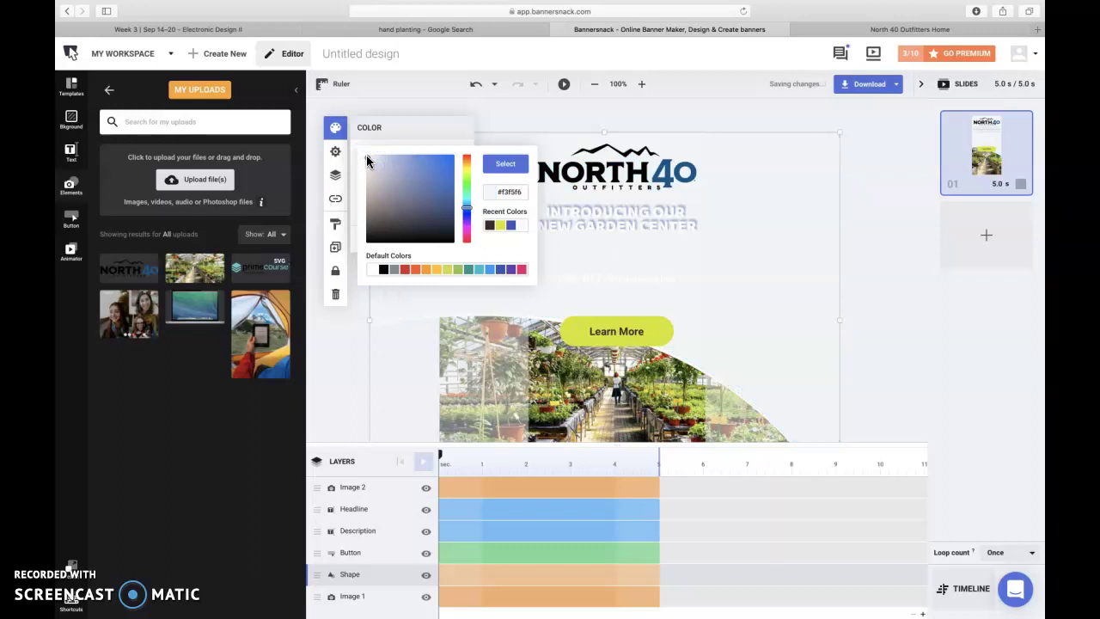
click(398, 165)
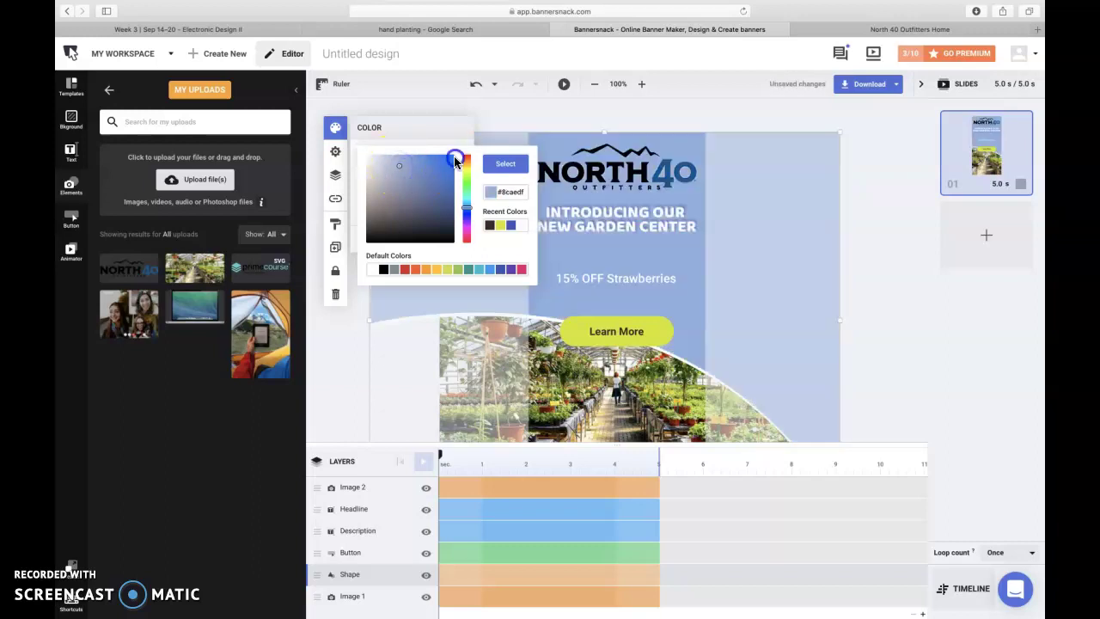
click(500, 269)
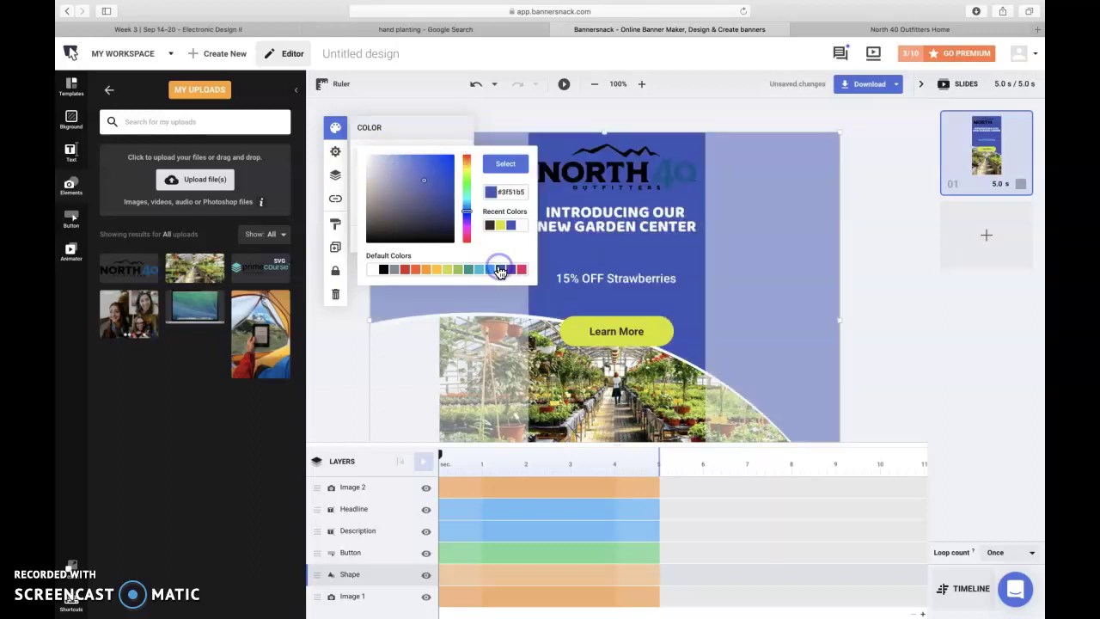
click(450, 164)
drag(452, 162, 451, 204)
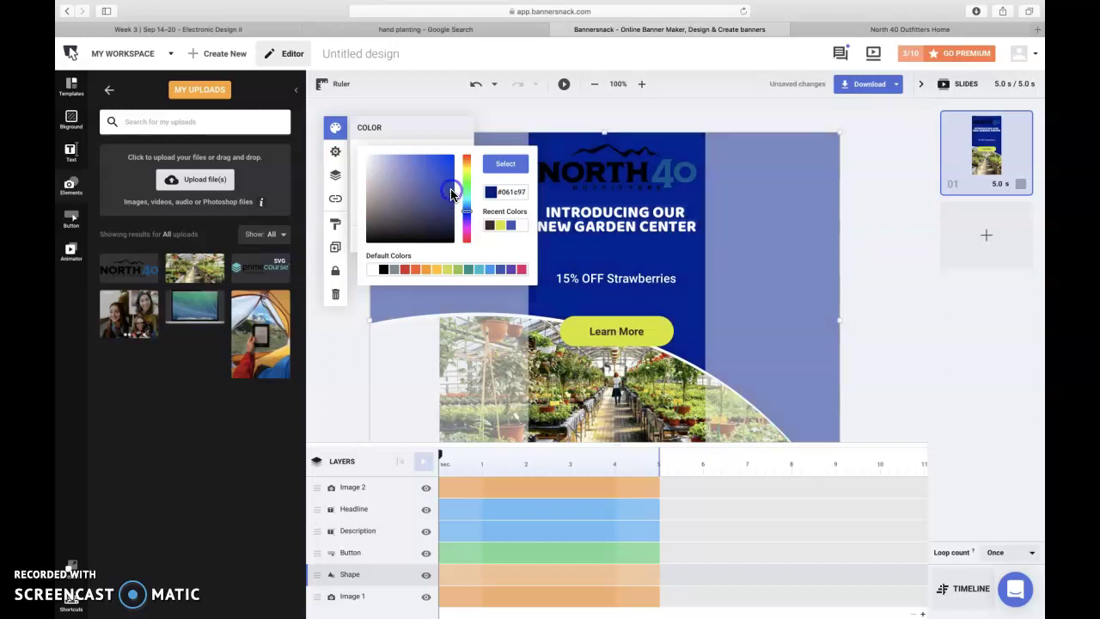
drag(467, 212, 467, 209)
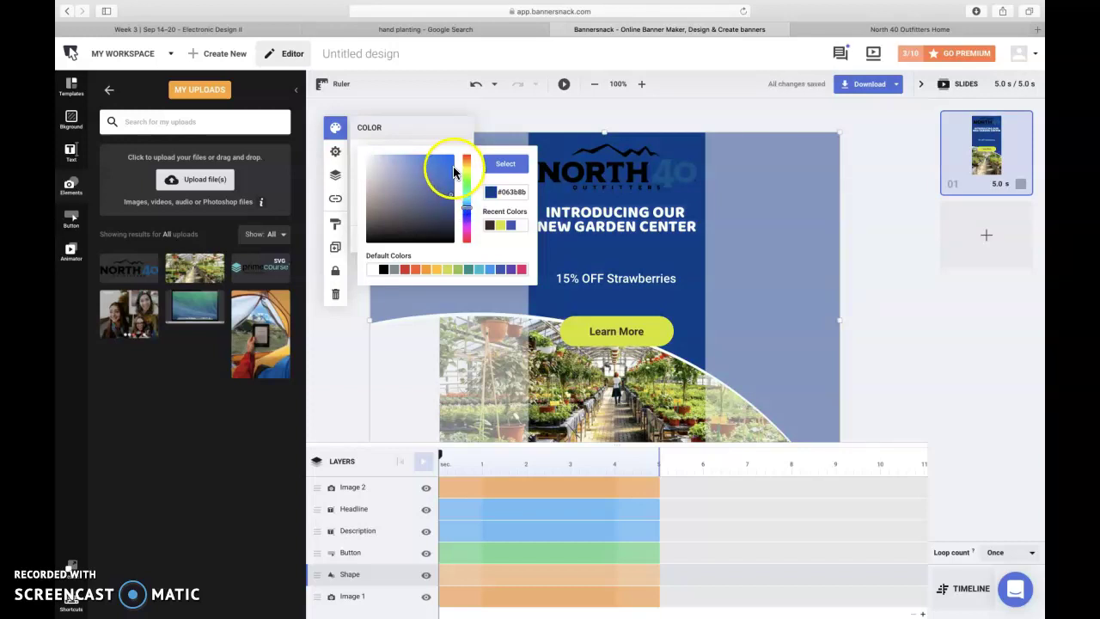
click(617, 181)
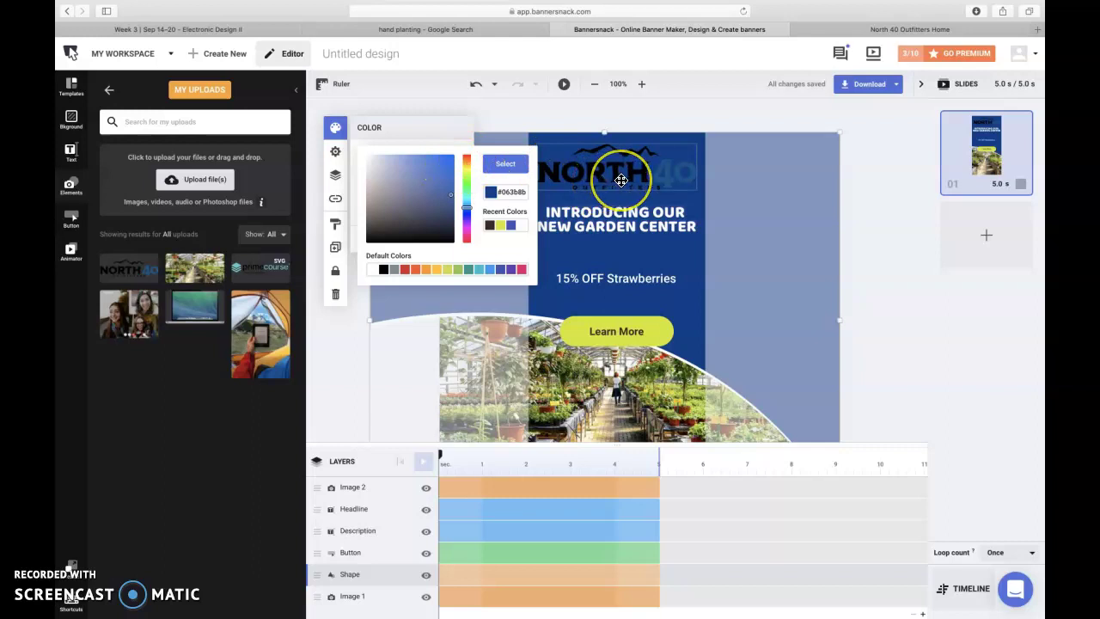
click(799, 221)
click(896, 352)
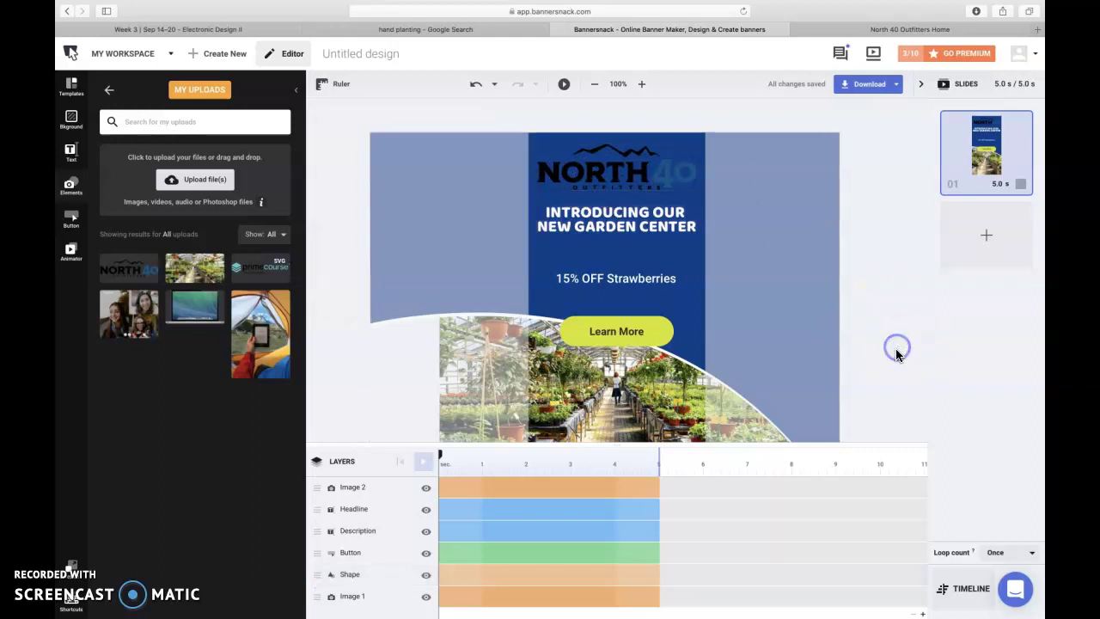
- Select the headline, exit Safari full screen with Ctrl+Cmd+F, and open the Shape's Color panel
scroll(878, 368, down, 1)
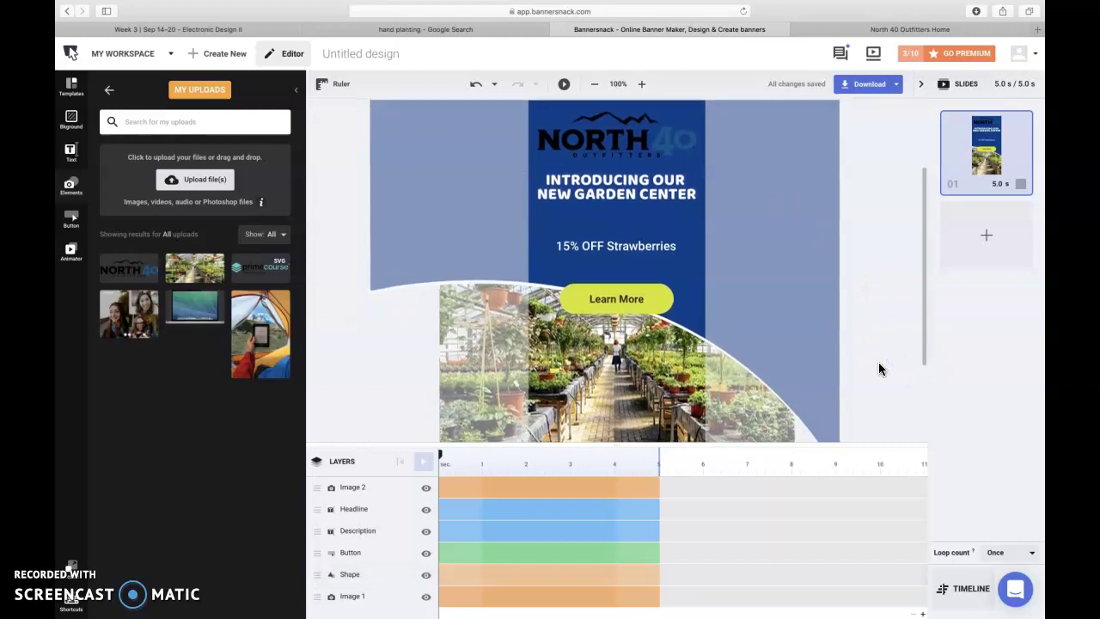
scroll(878, 368, down, 2)
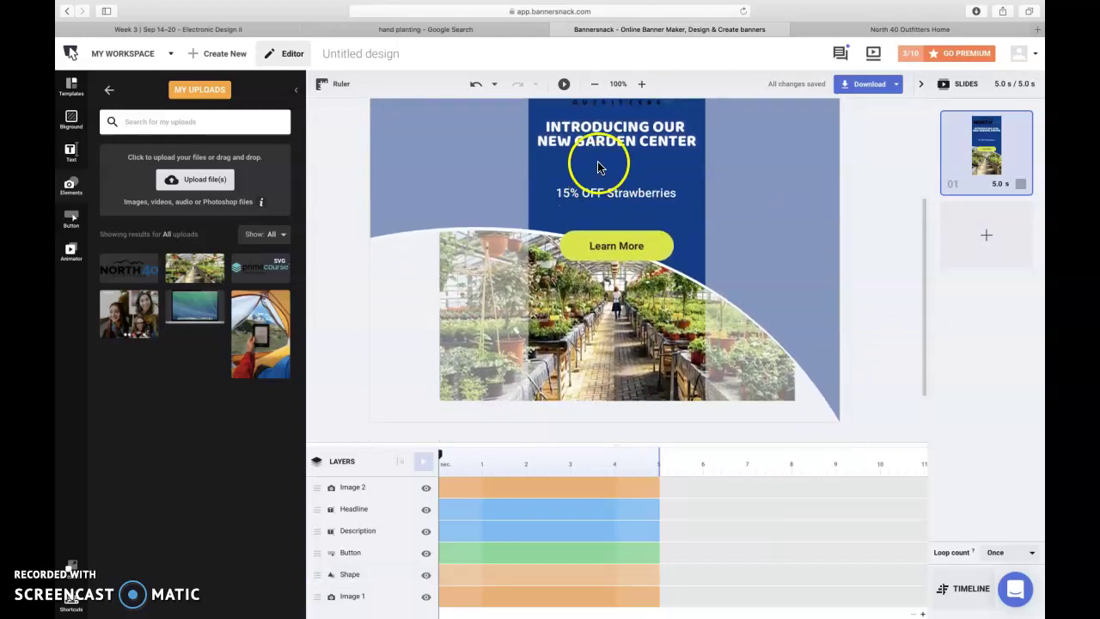
click(613, 201)
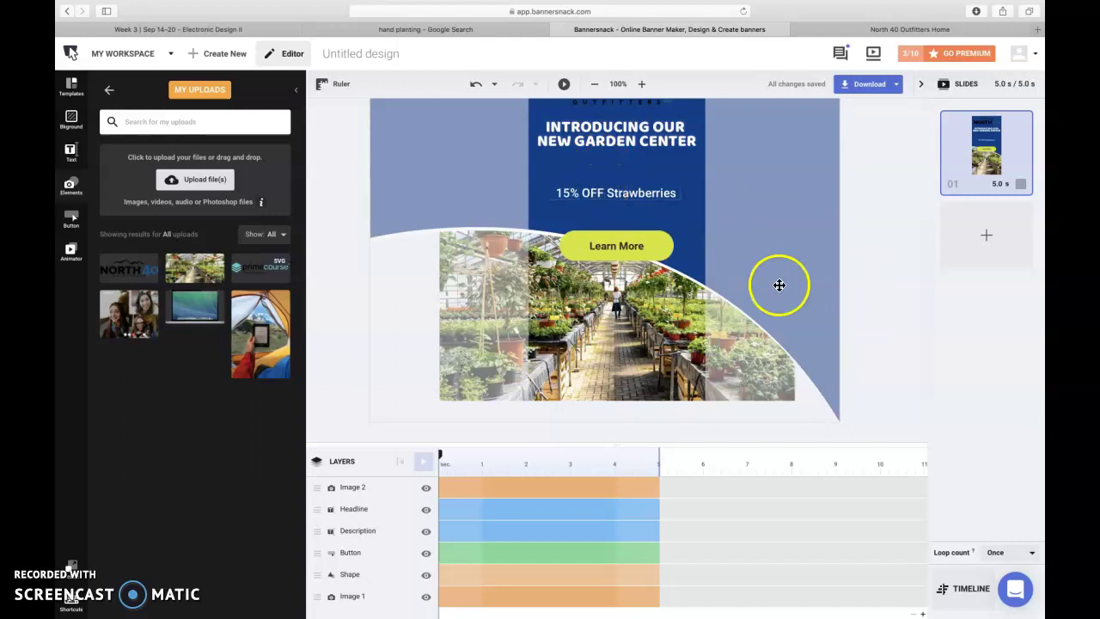
scroll(854, 320, up, 2)
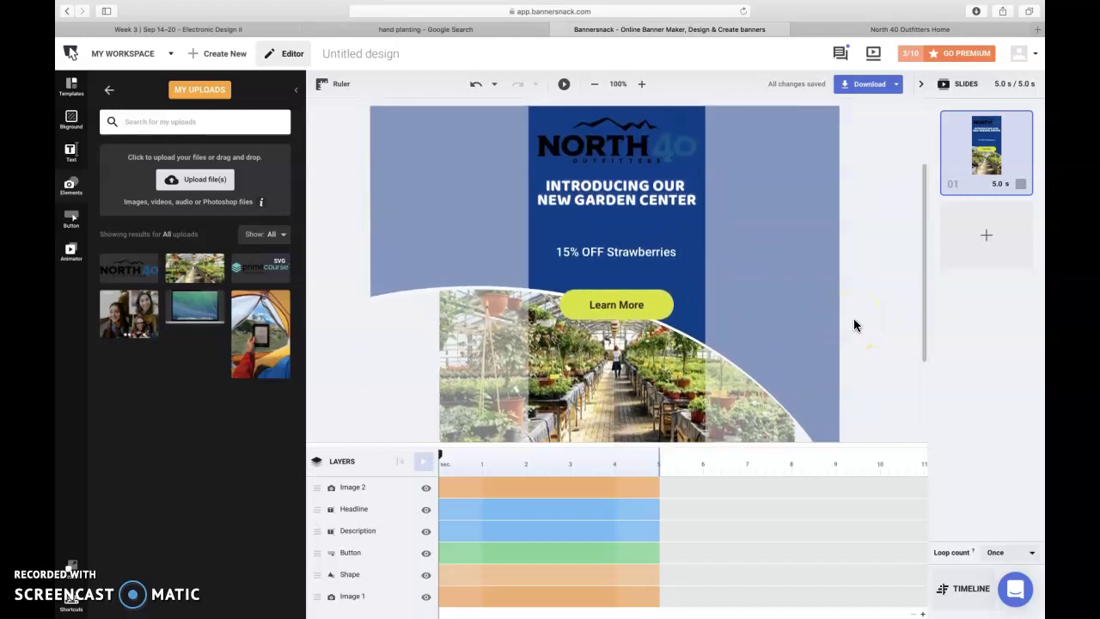
scroll(854, 325, up, 1)
click(631, 217)
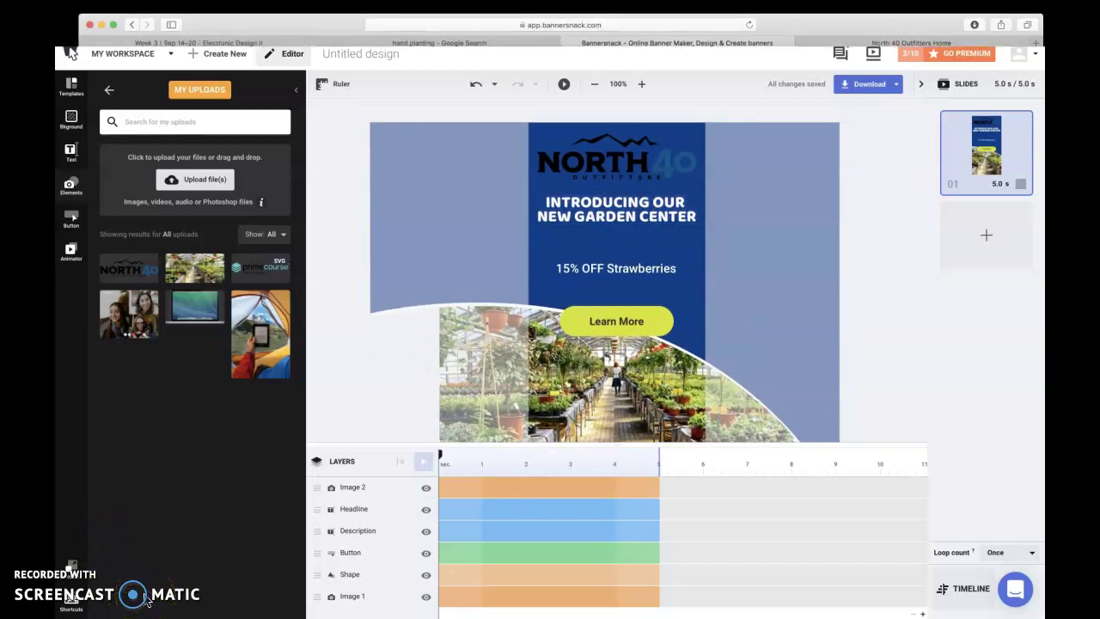
key(ctrl+super+f)
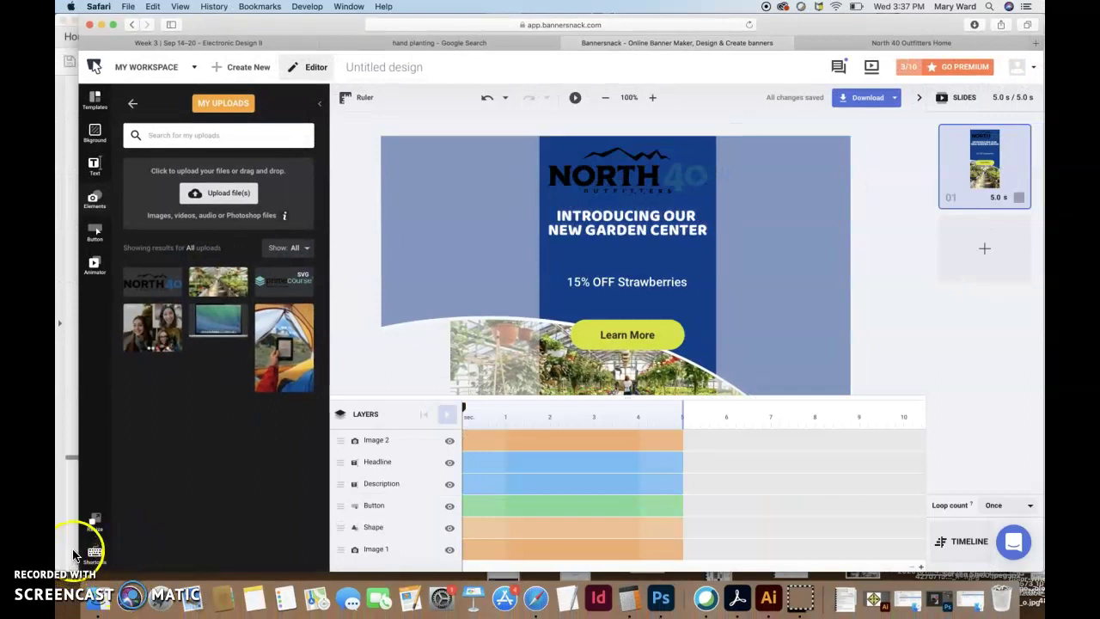
click(769, 278)
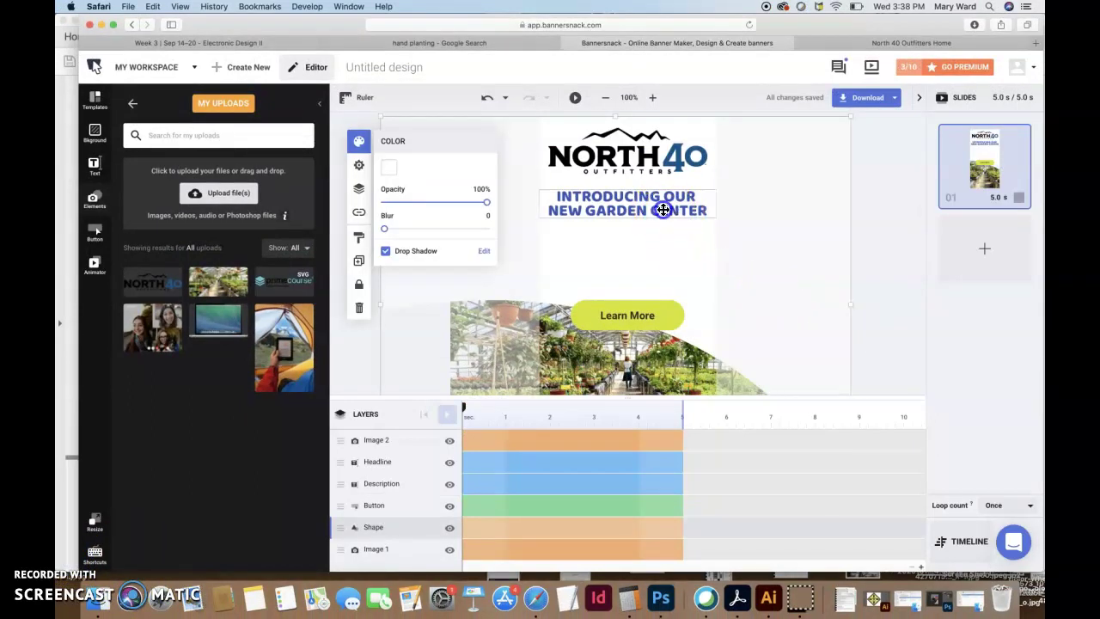
- Nudge the headline slightly lower on the banner and check the North 40 website for reference
drag(660, 215, 662, 232)
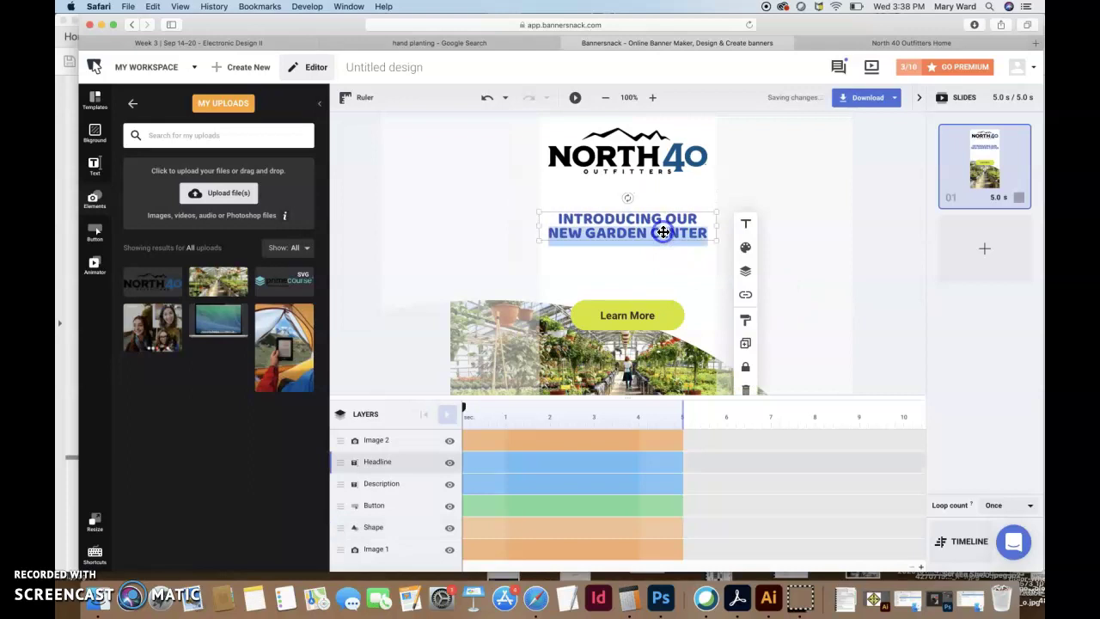
click(937, 43)
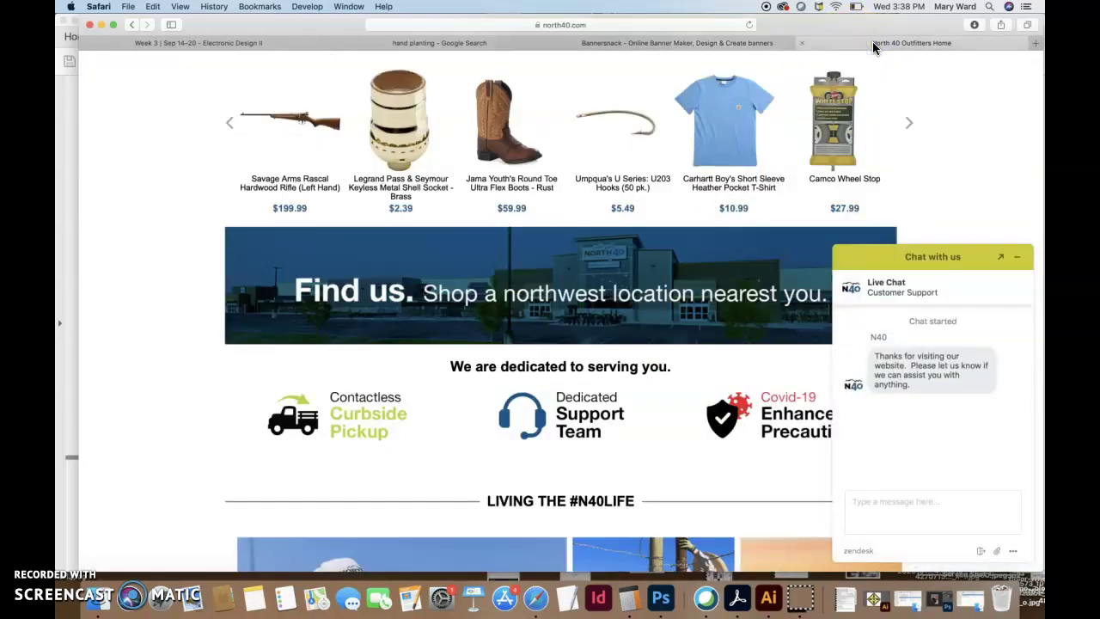
click(765, 42)
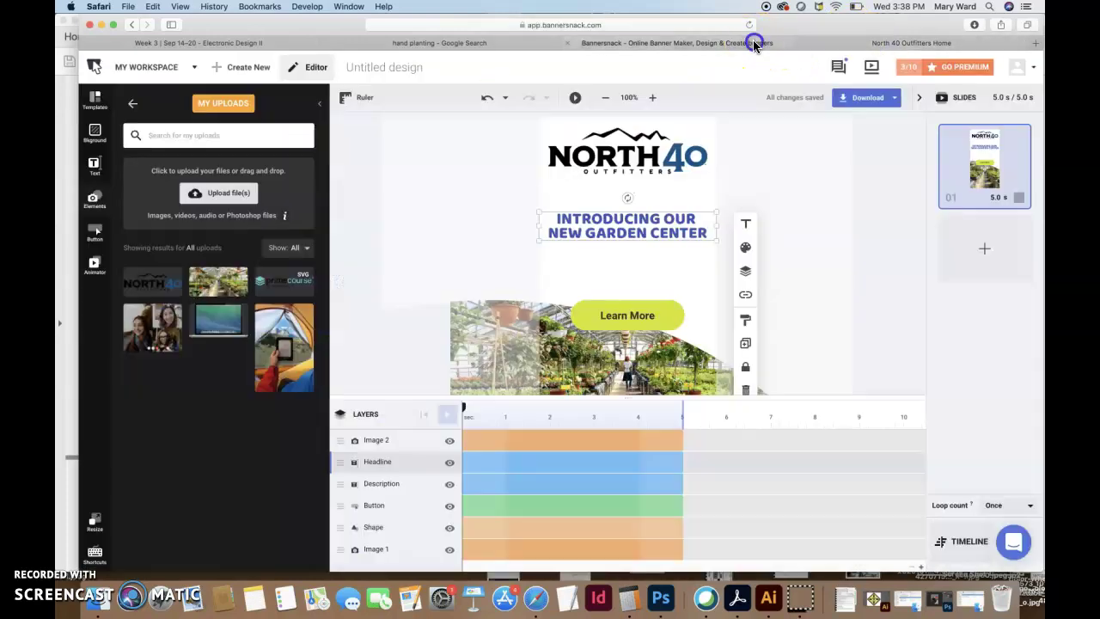
- Set the headline text in the Bebas Neue typeface
double_click(705, 234)
drag(705, 234, 554, 217)
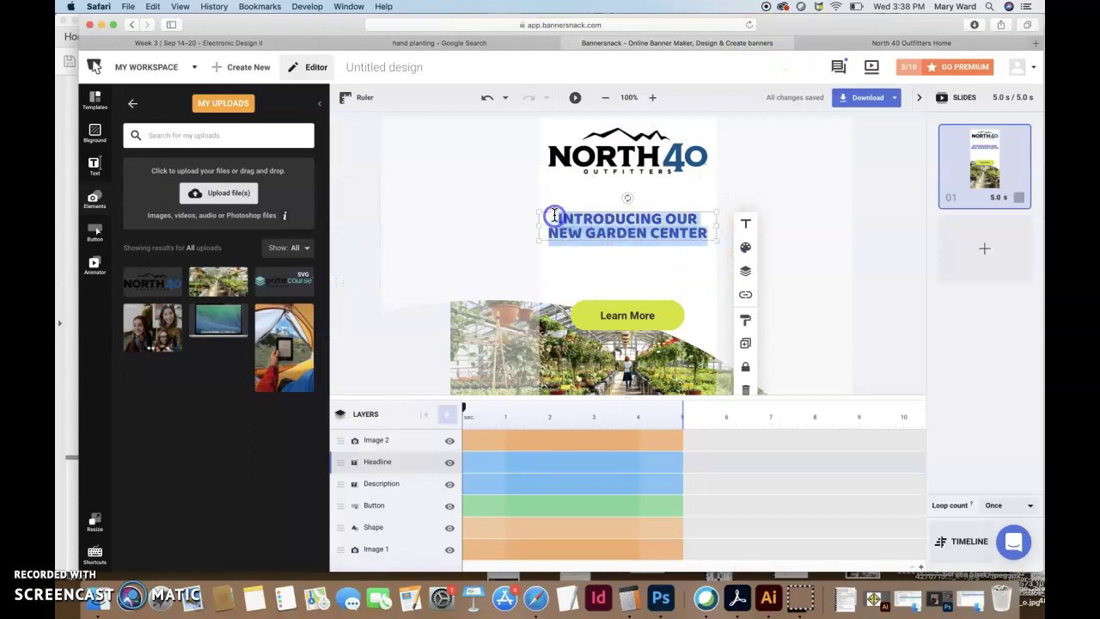
click(744, 224)
click(837, 265)
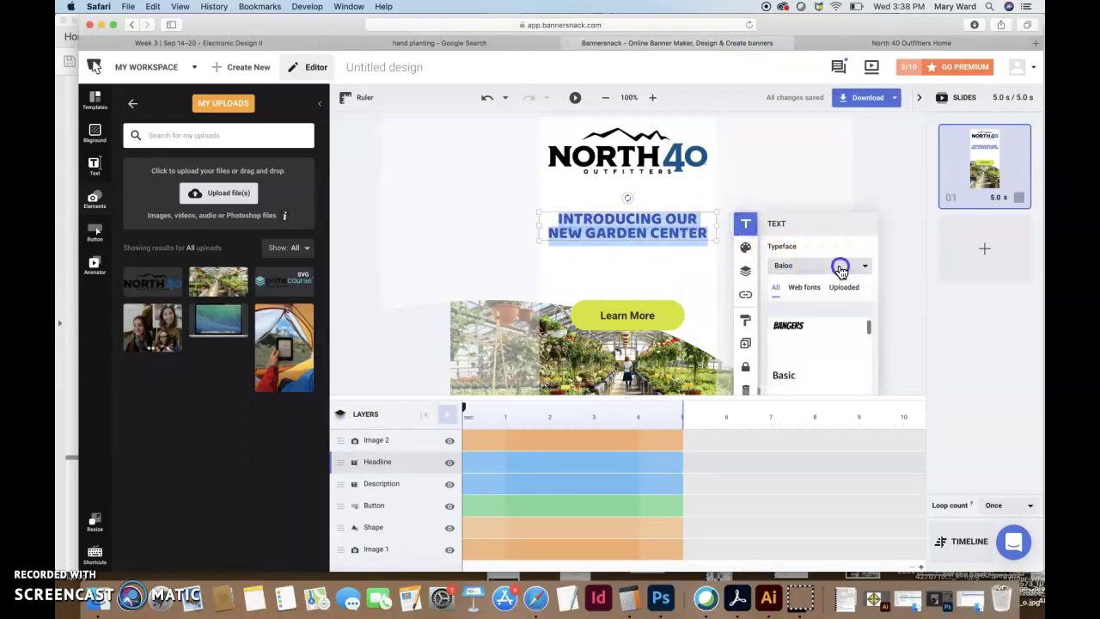
scroll(829, 331, down, 3)
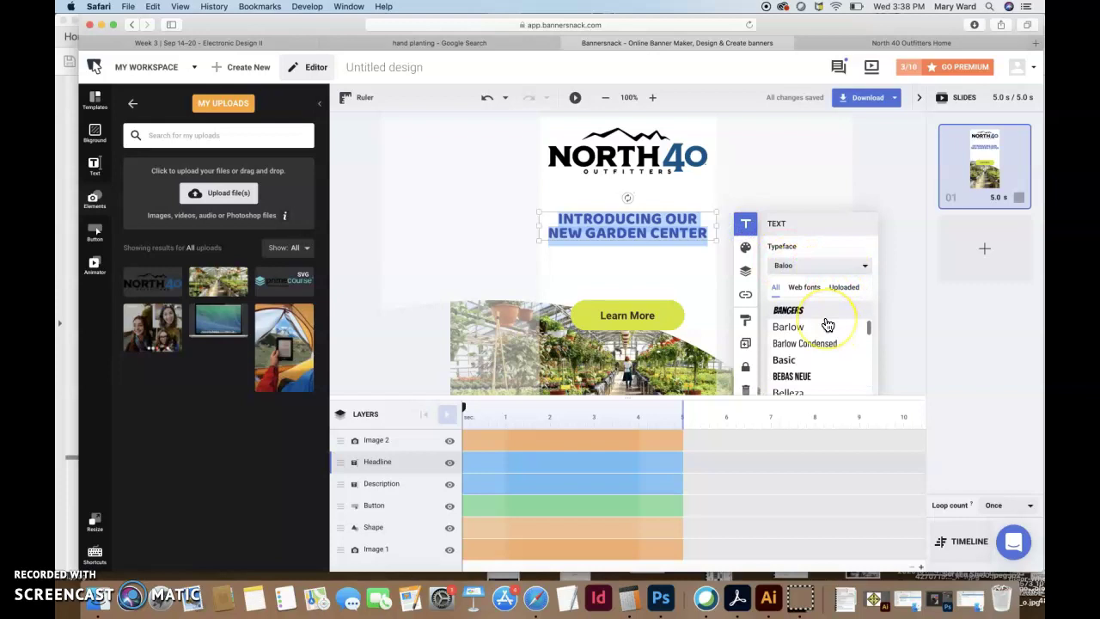
click(804, 326)
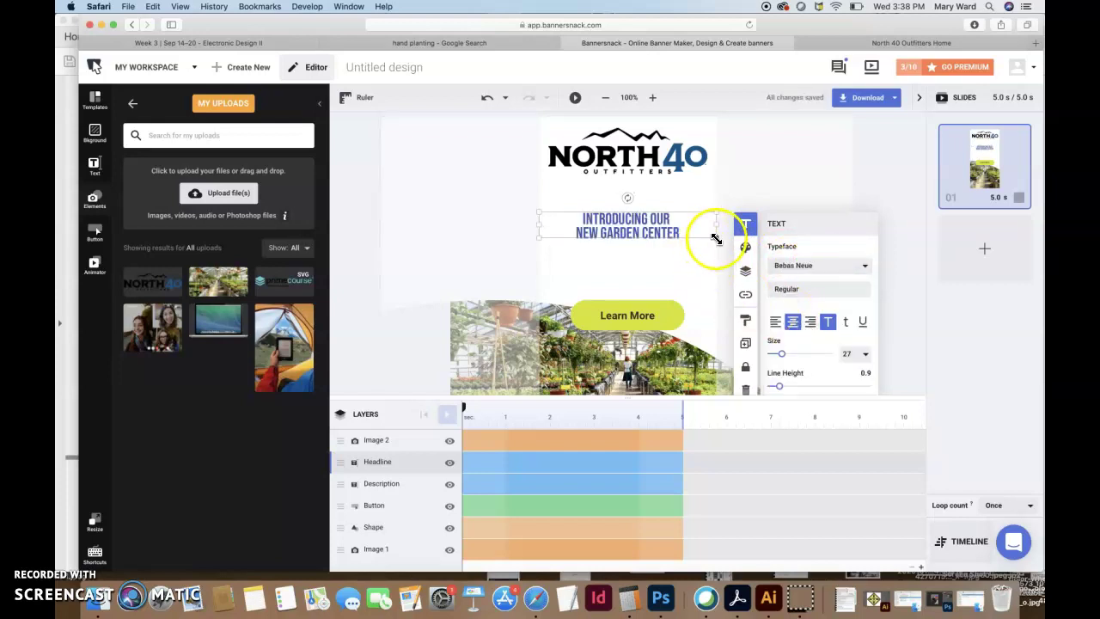
- Reselect both headline lines, keep Bebas Neue, and reduce the font size from 27 to 25
click(687, 233)
click(685, 234)
drag(684, 234, 567, 215)
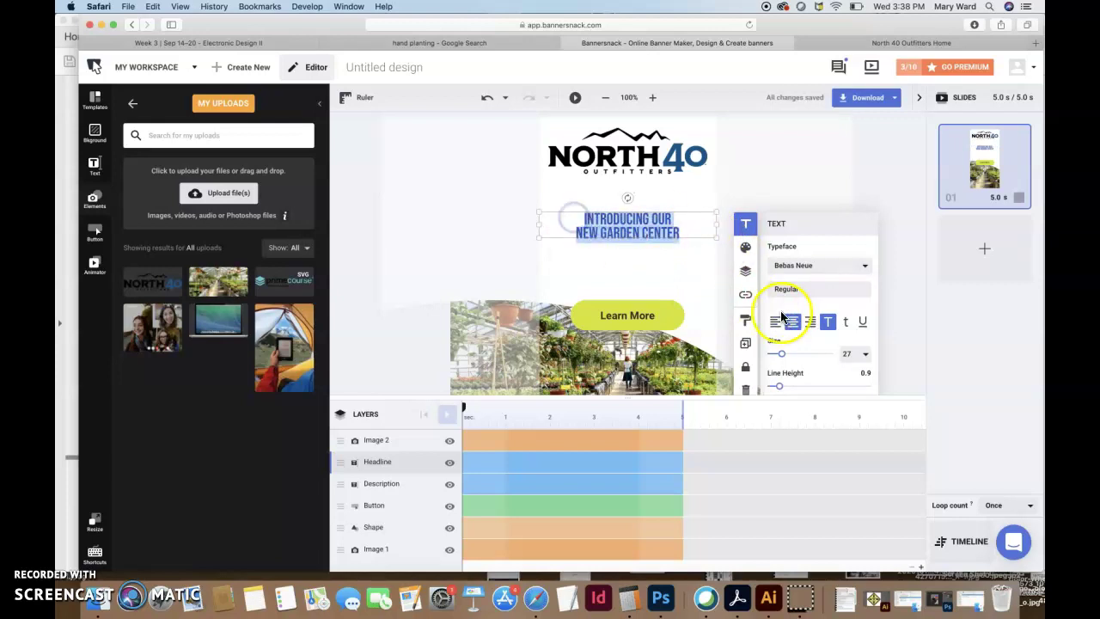
click(805, 265)
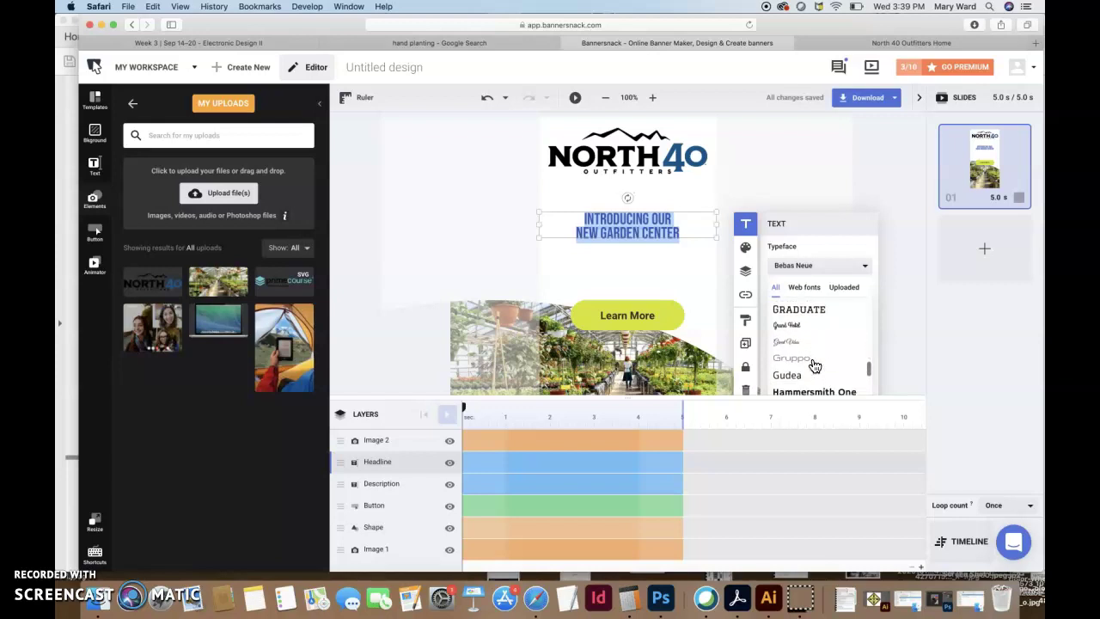
click(811, 256)
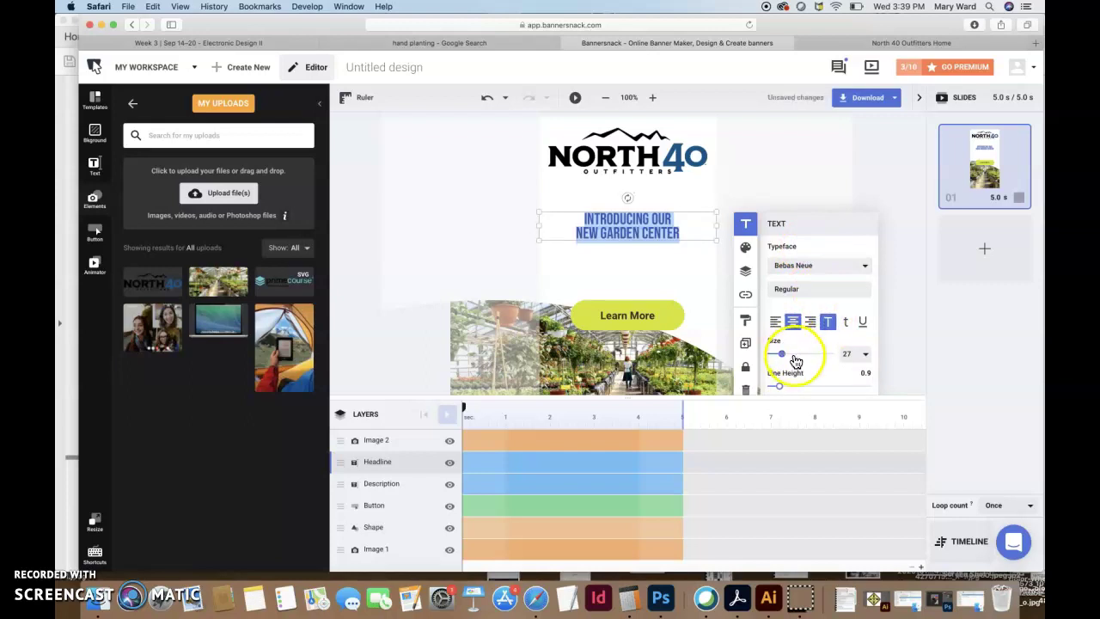
drag(791, 357, 780, 351)
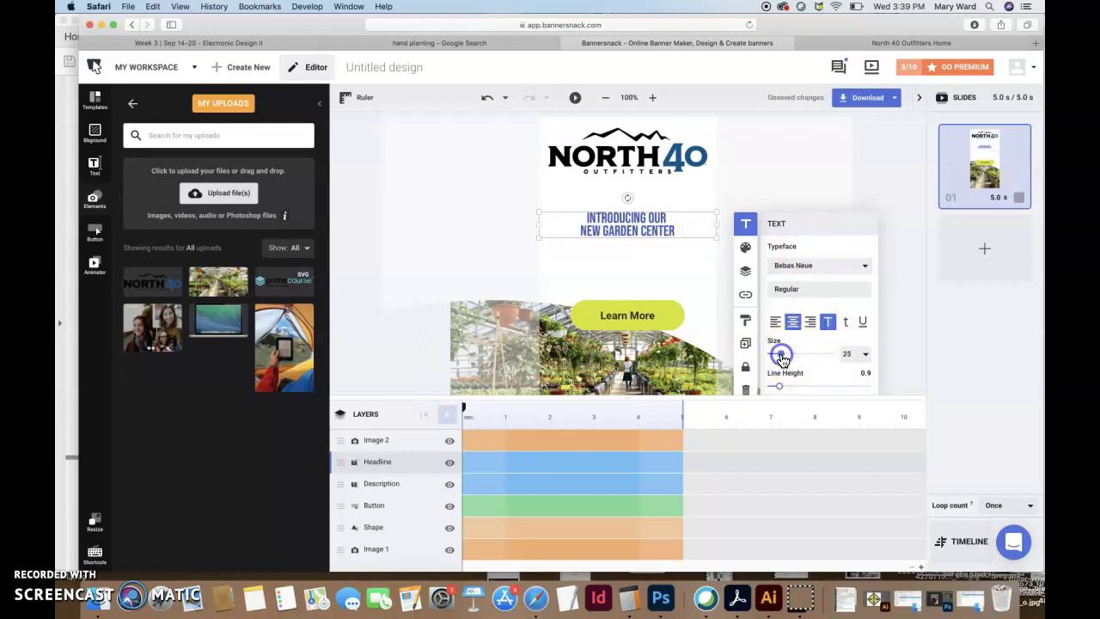
- Check which font the Learn More button's text uses, then reselect the headline
click(639, 316)
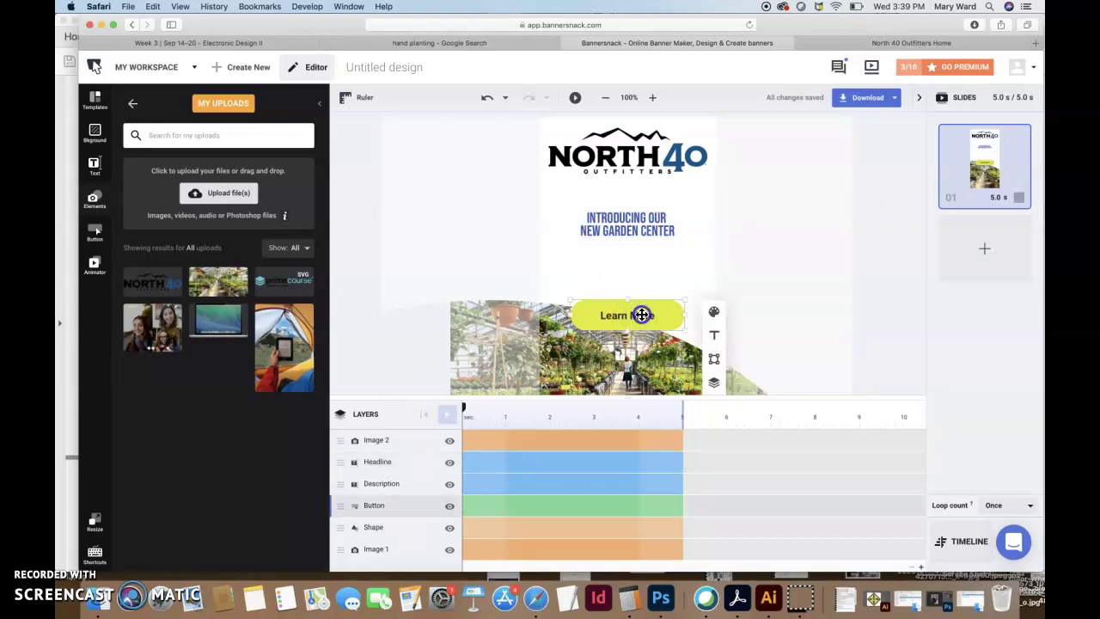
click(714, 335)
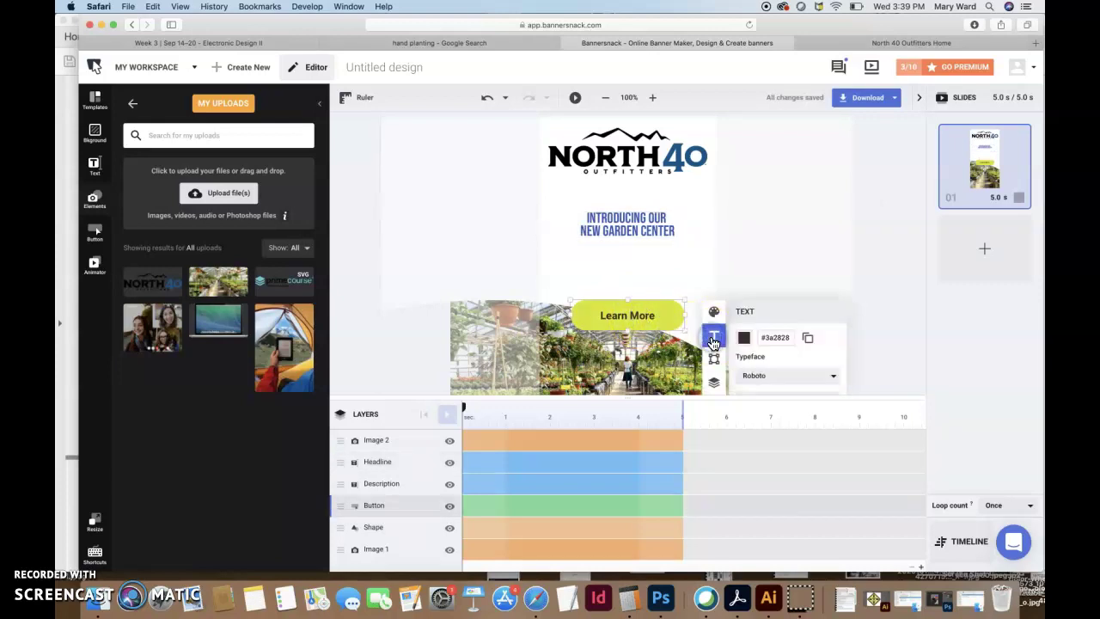
click(637, 221)
- Change the headline's typeface from Bebas Neue to Roboto
double_click(653, 228)
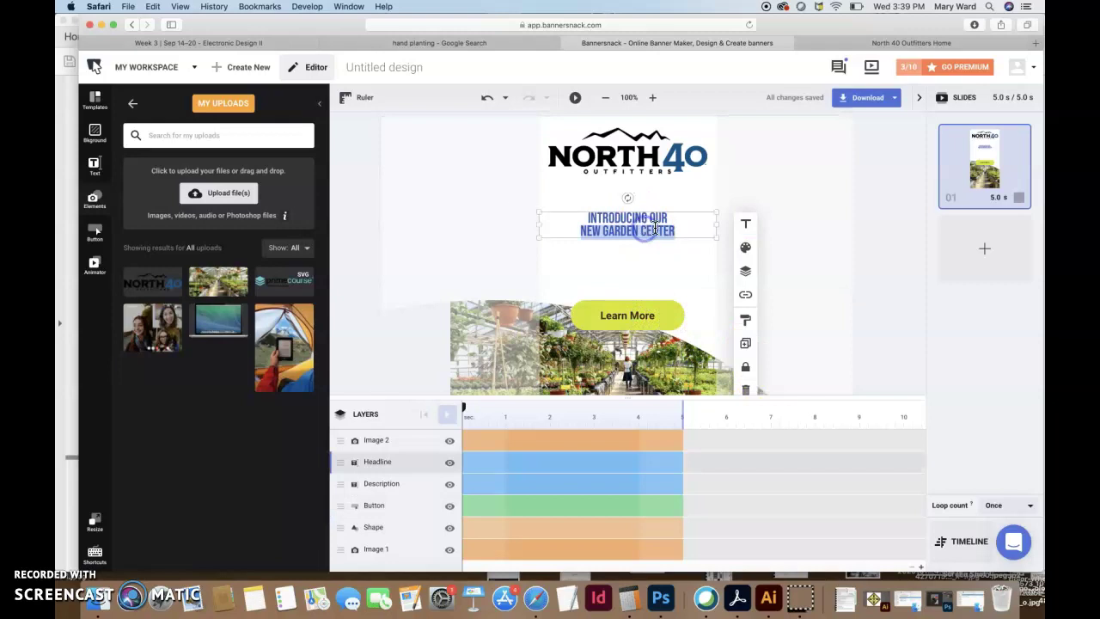
drag(676, 229, 563, 216)
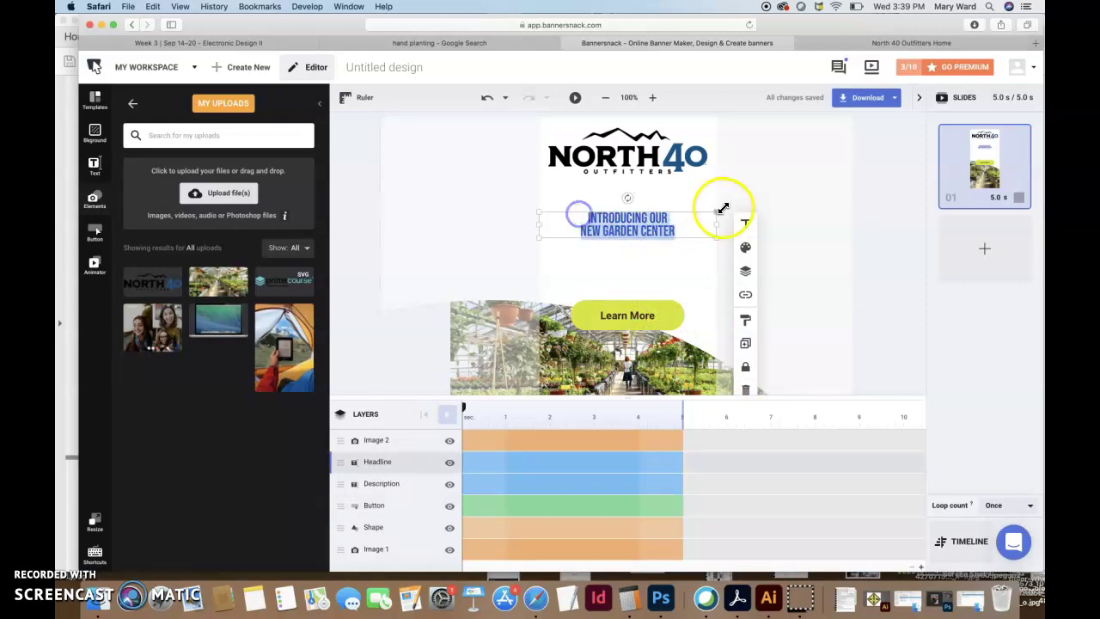
click(745, 225)
click(816, 266)
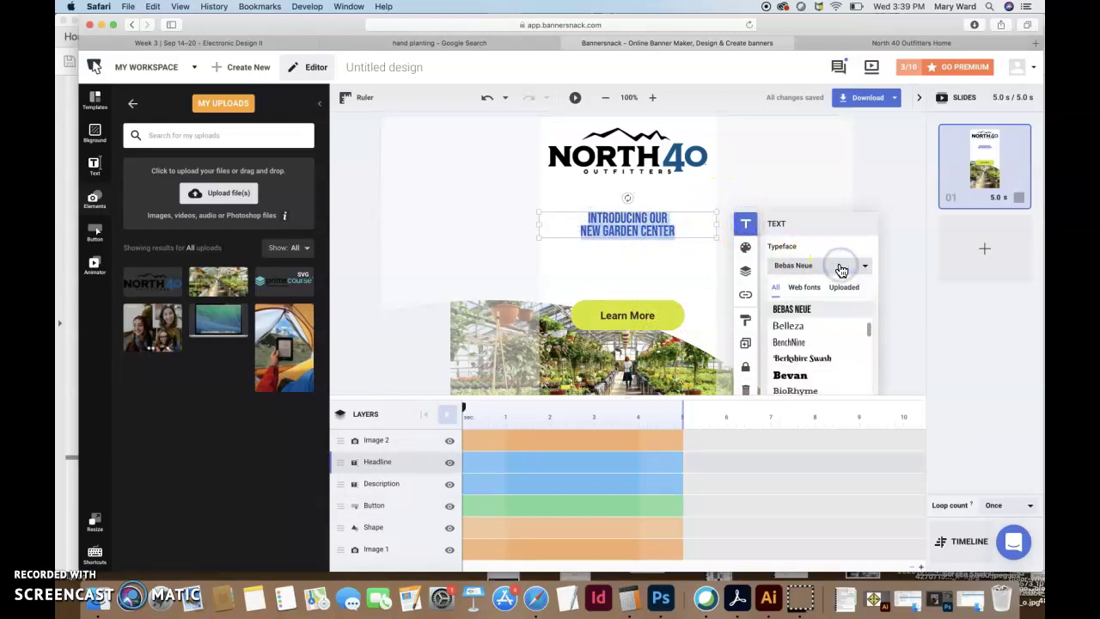
scroll(824, 289, down, 10)
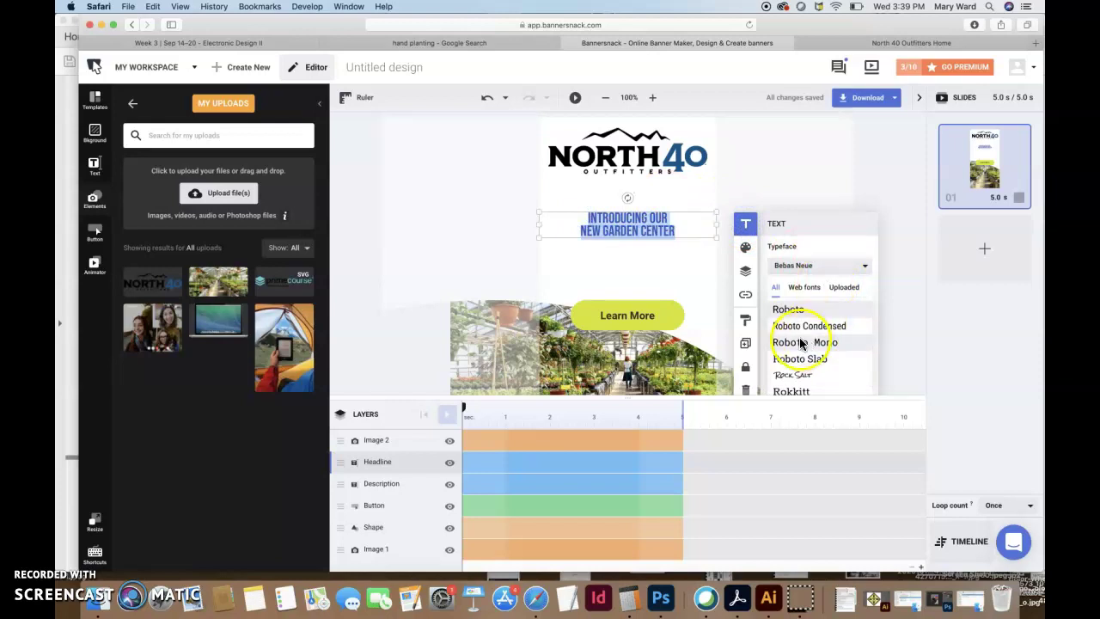
click(790, 313)
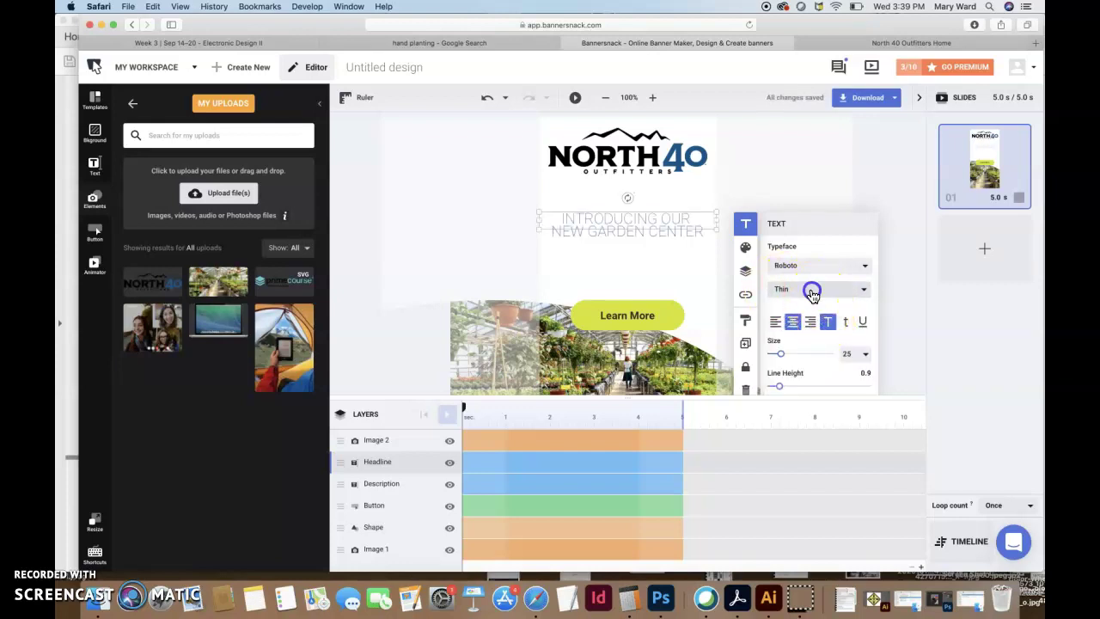
- Set the headline weight to Medium and turn off the all-caps style
click(810, 290)
scroll(813, 381, down, 1)
scroll(813, 381, down, 2)
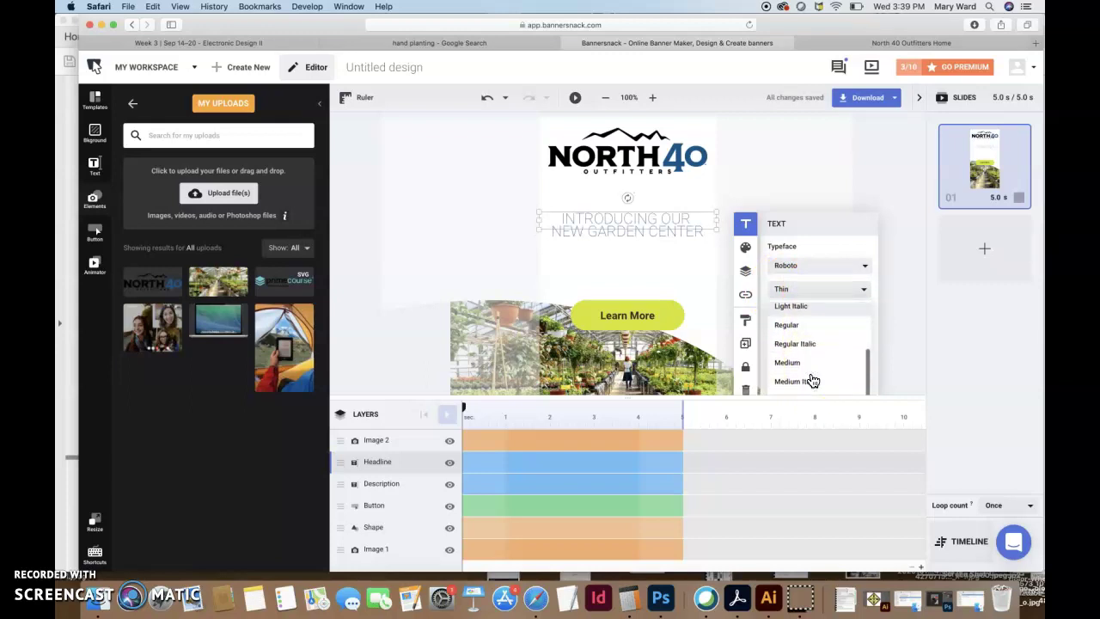
click(797, 364)
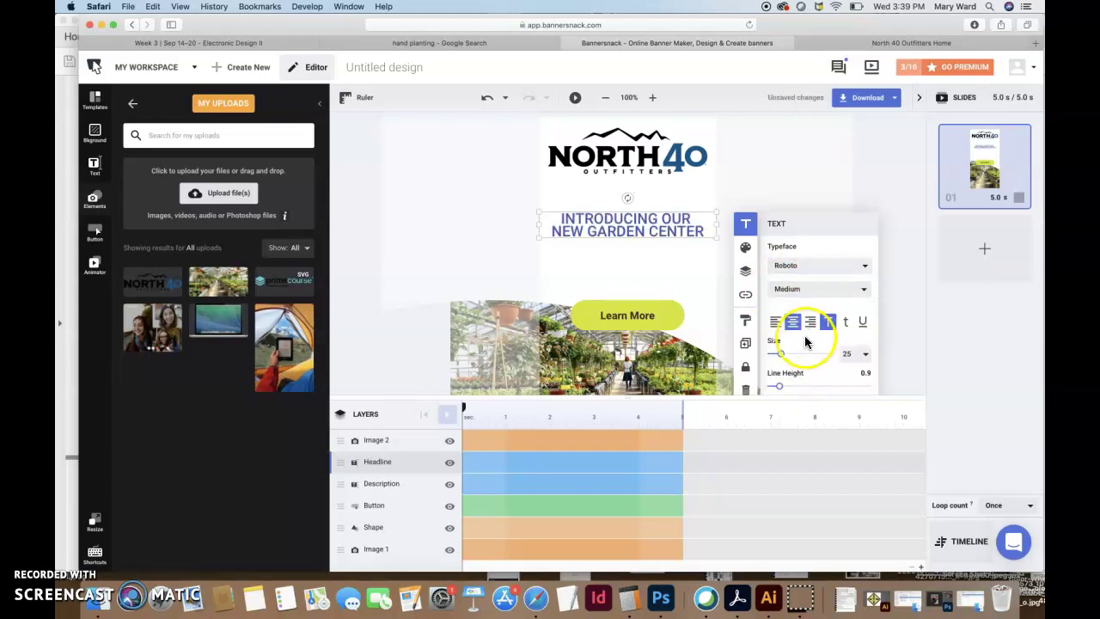
click(828, 323)
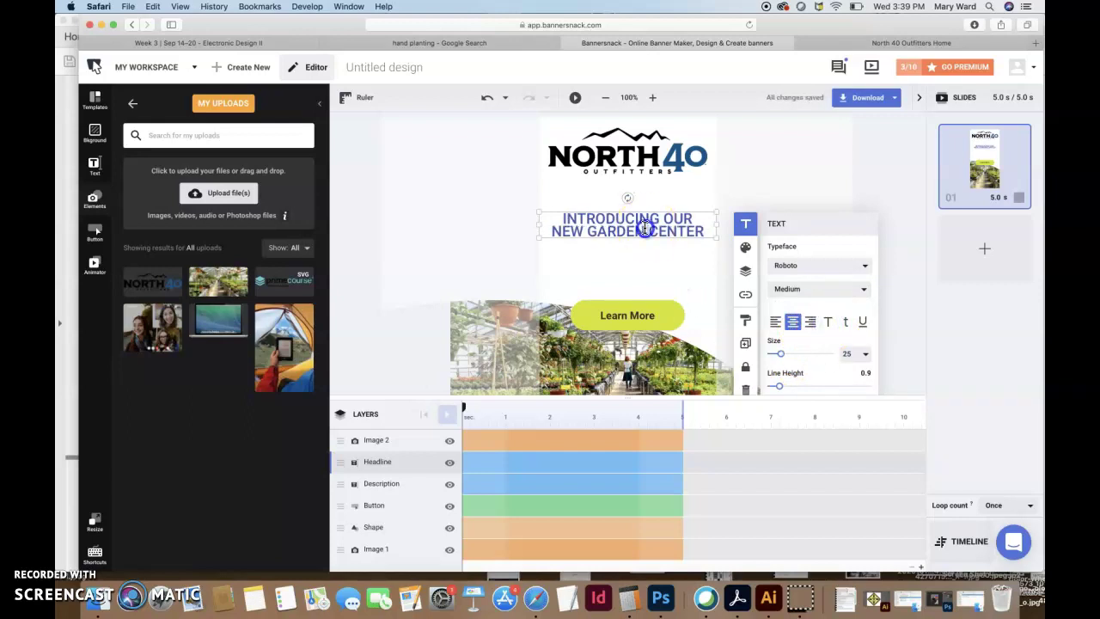
double_click(645, 227)
- Start retyping the headline in normal case as 'Introducing', restoring the box after an accidental delete
drag(704, 227, 534, 218)
click(830, 323)
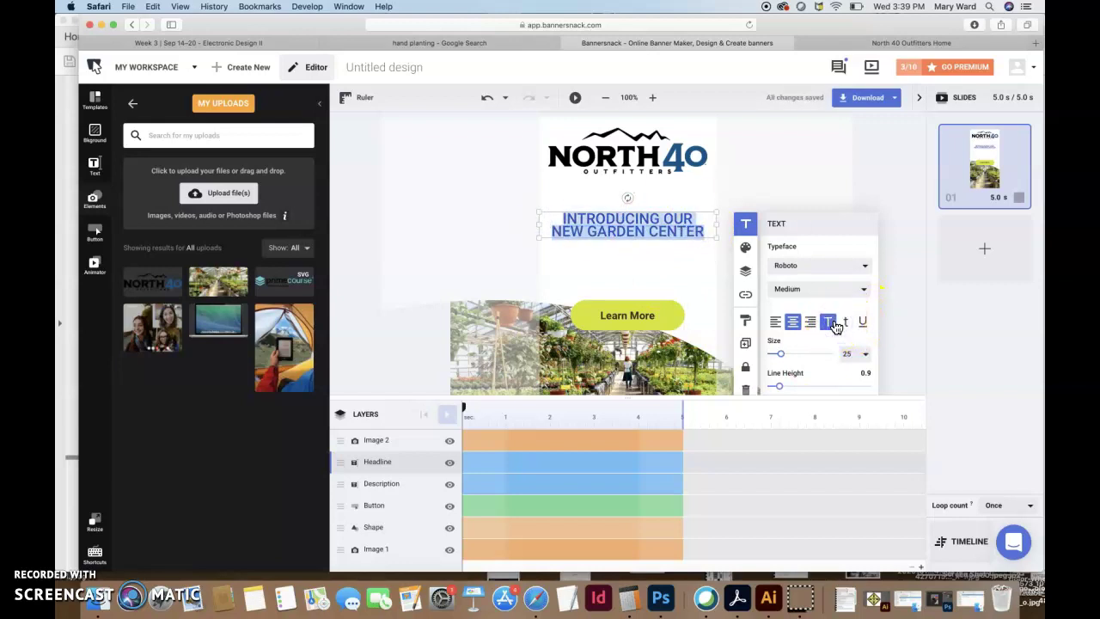
text(INT)
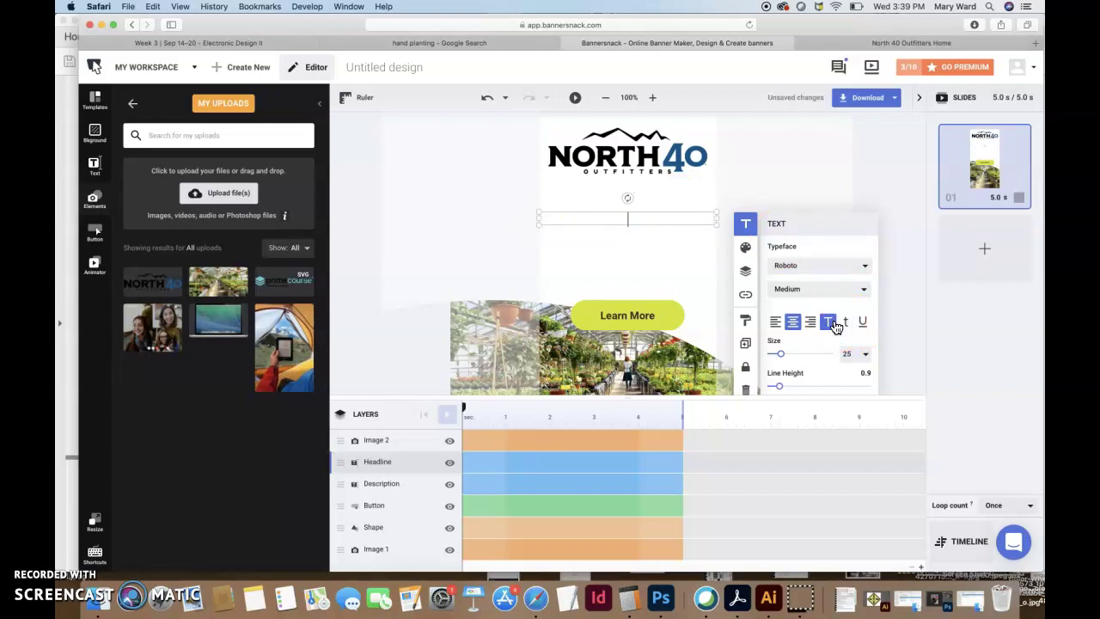
key(BackSpace)
key(BackSpace)
click(835, 324)
text(INin)
key(BackSpace)
key(BackSpace)
text(ing)
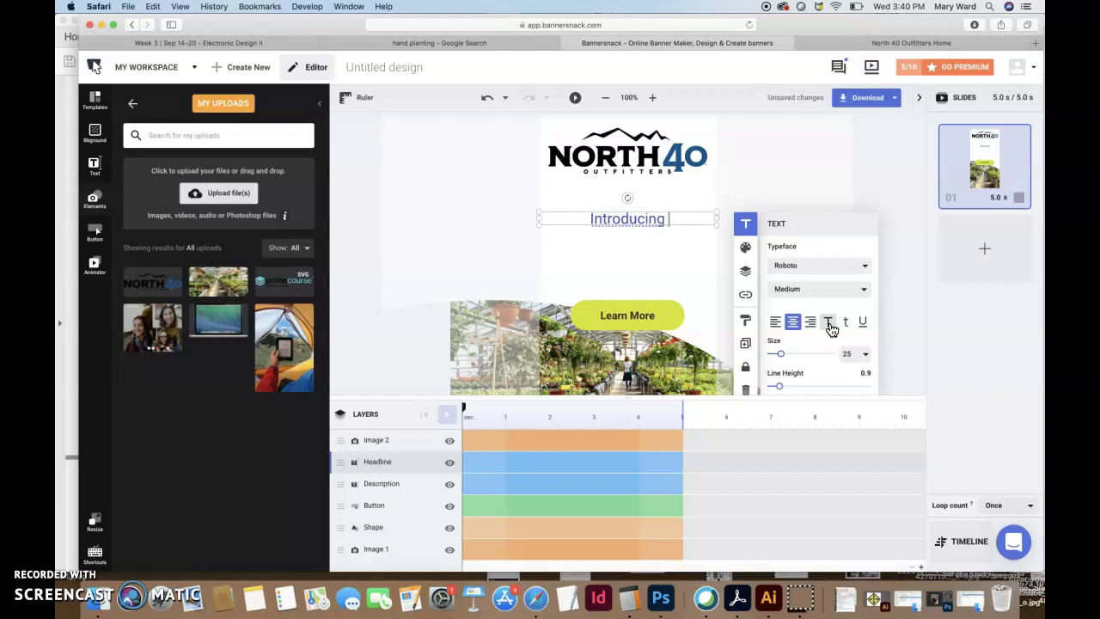
key(Escape)
key(BackSpace)
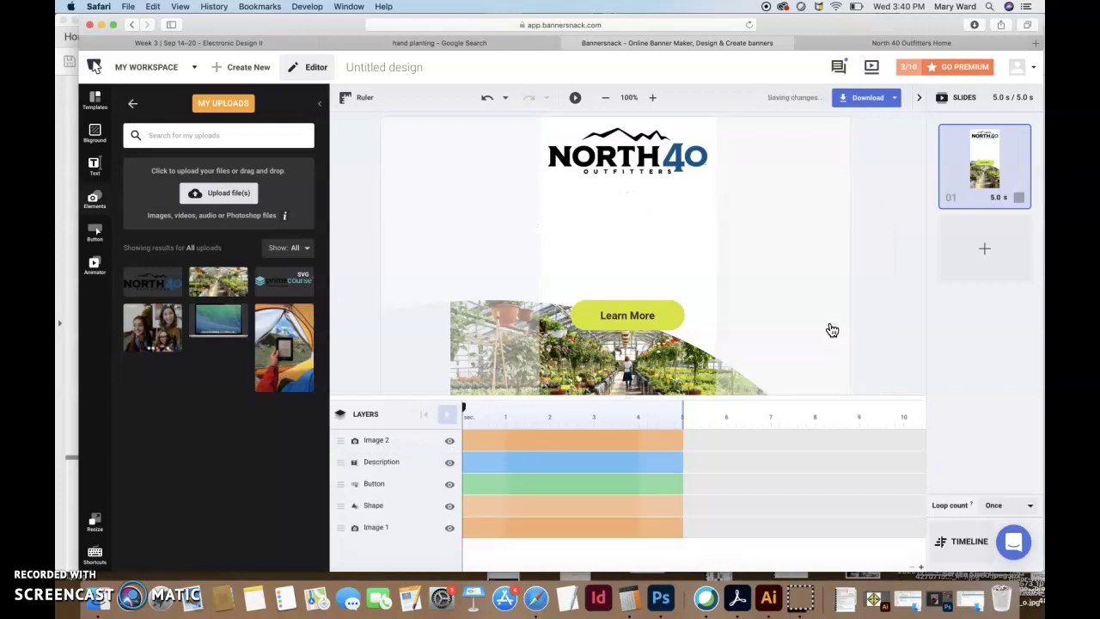
key(super+z)
- Complete the headline text so it reads 'Introducing Our New Garden Center' on two lines
click(663, 216)
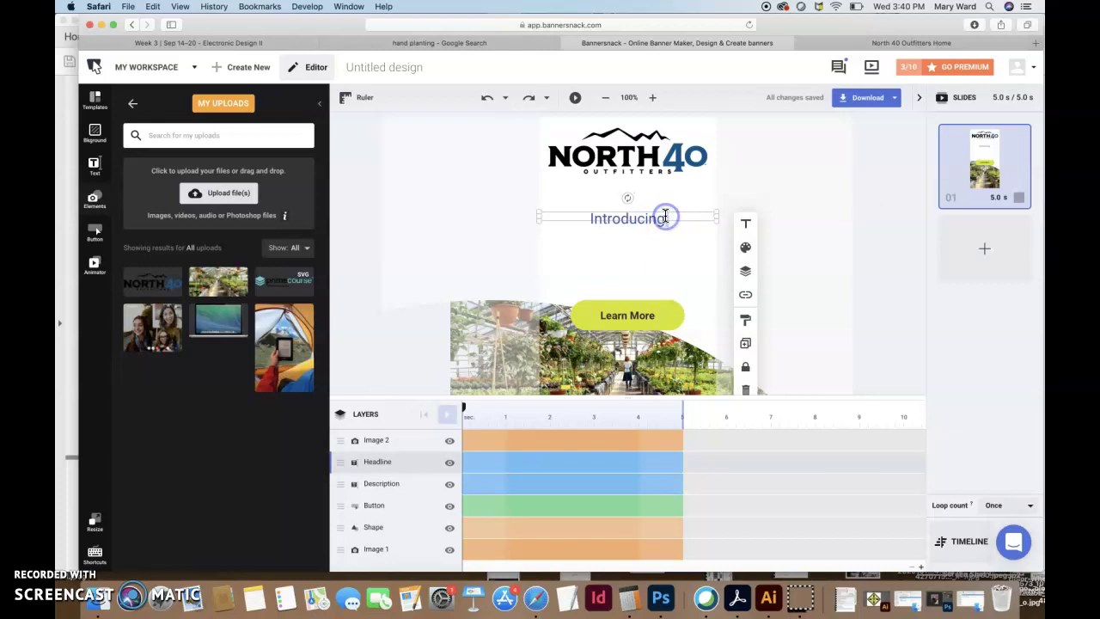
text(our)
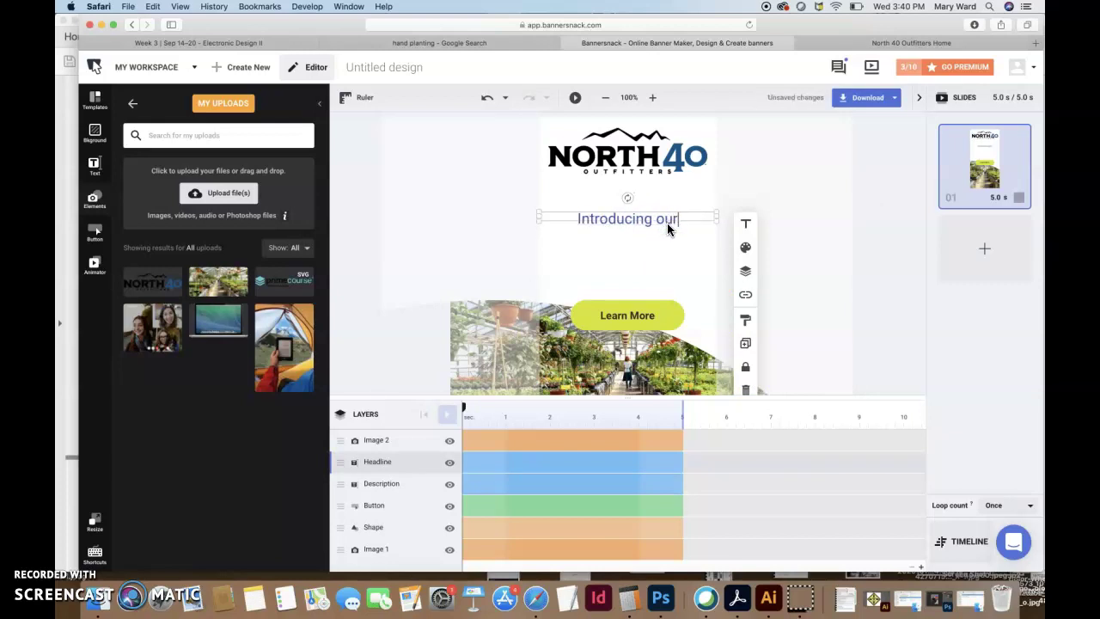
key(BackSpace)
key(BackSpace)
key(BackSpace)
text(Our New G)
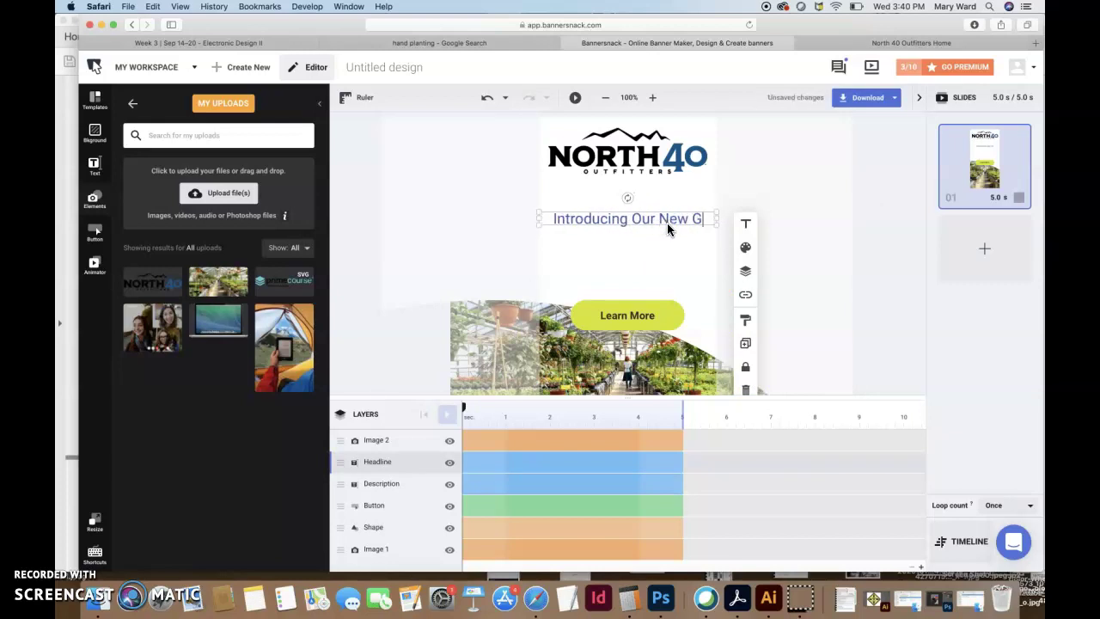
text(arden Center)
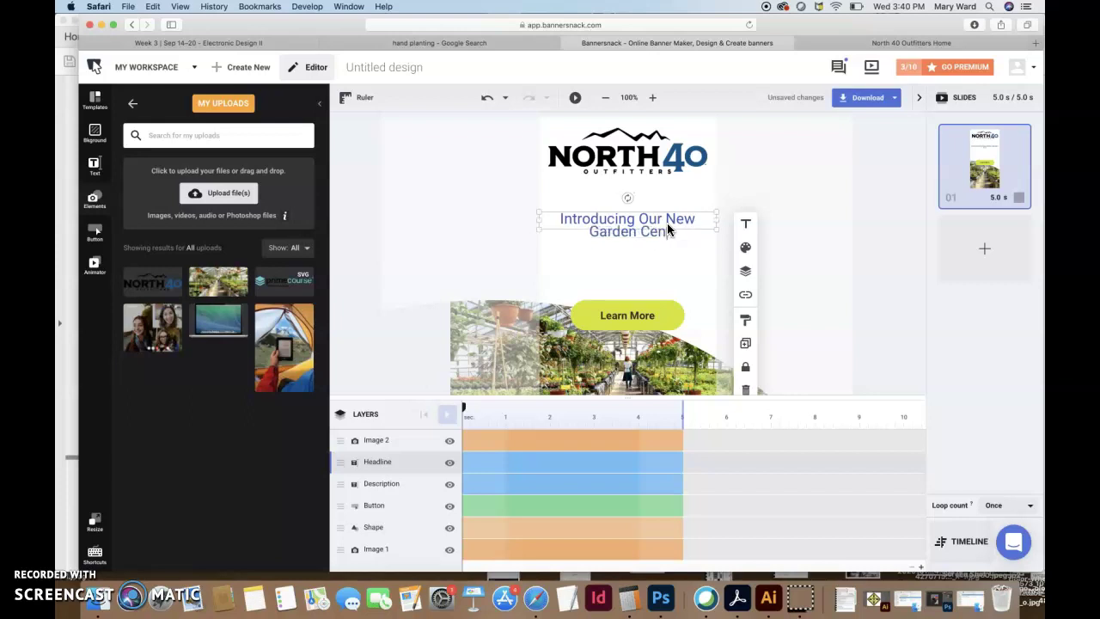
click(649, 220)
key(BackSpace)
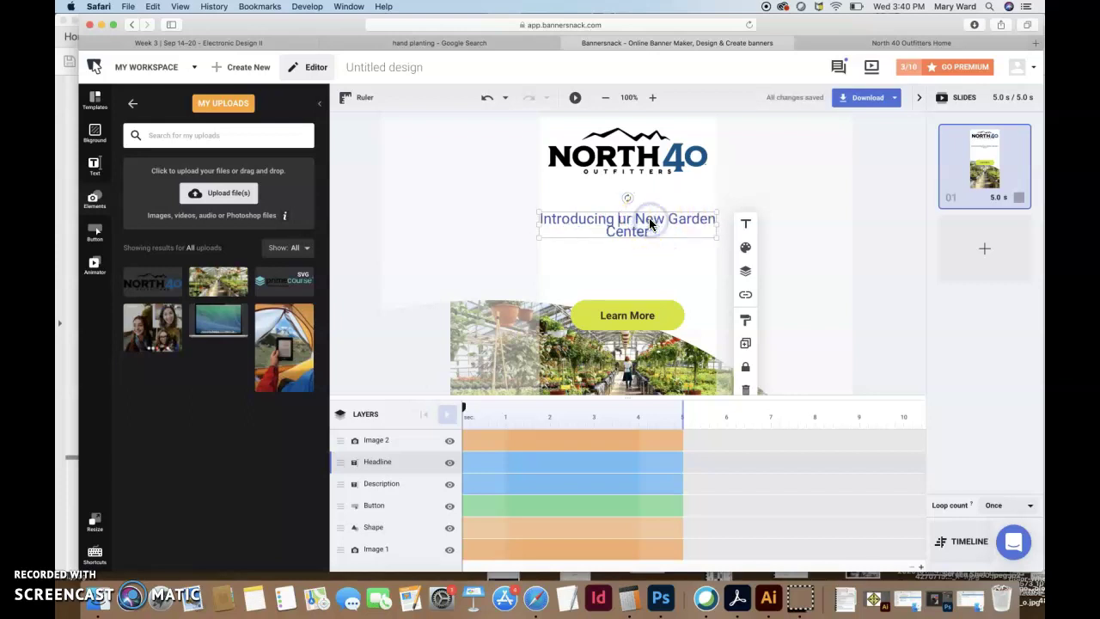
text(o)
click(656, 231)
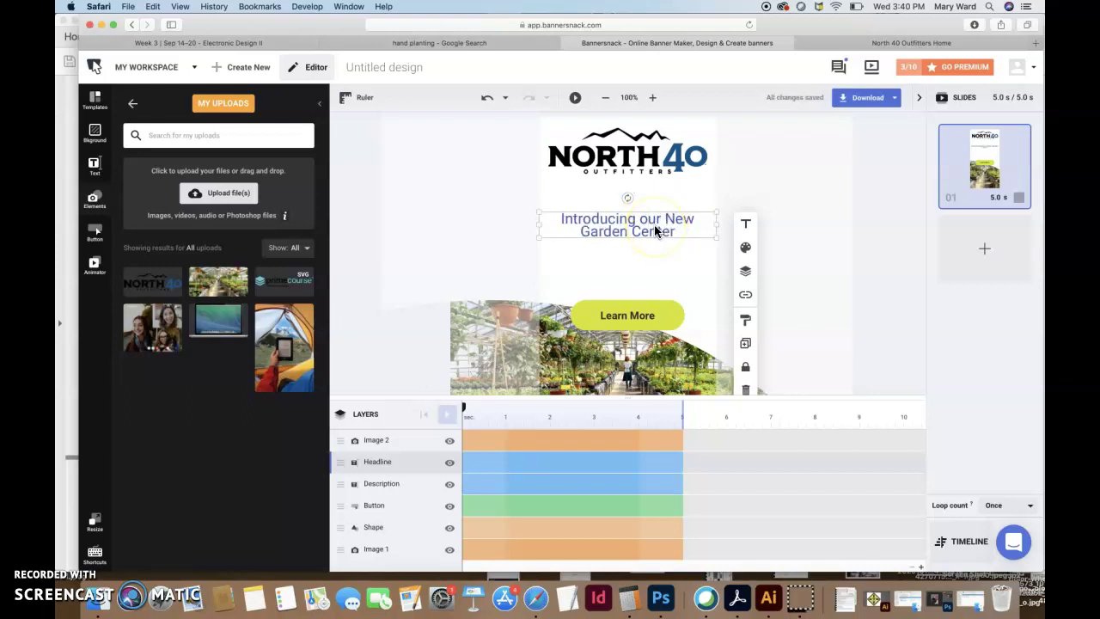
key(BackSpace)
key(BackSpace)
key(BackSpace)
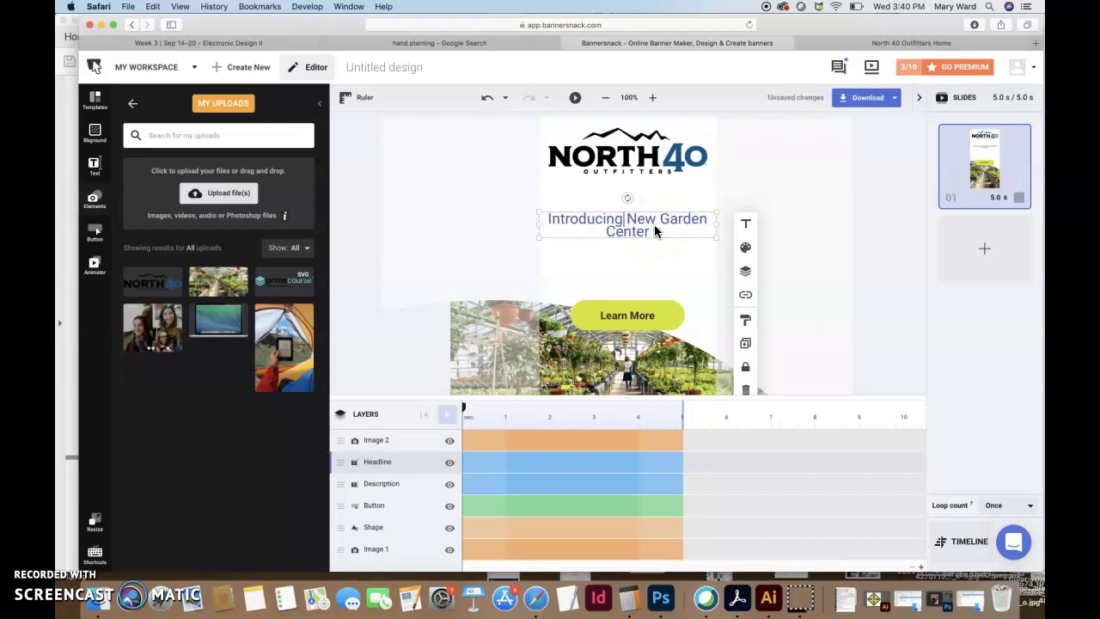
text(The)
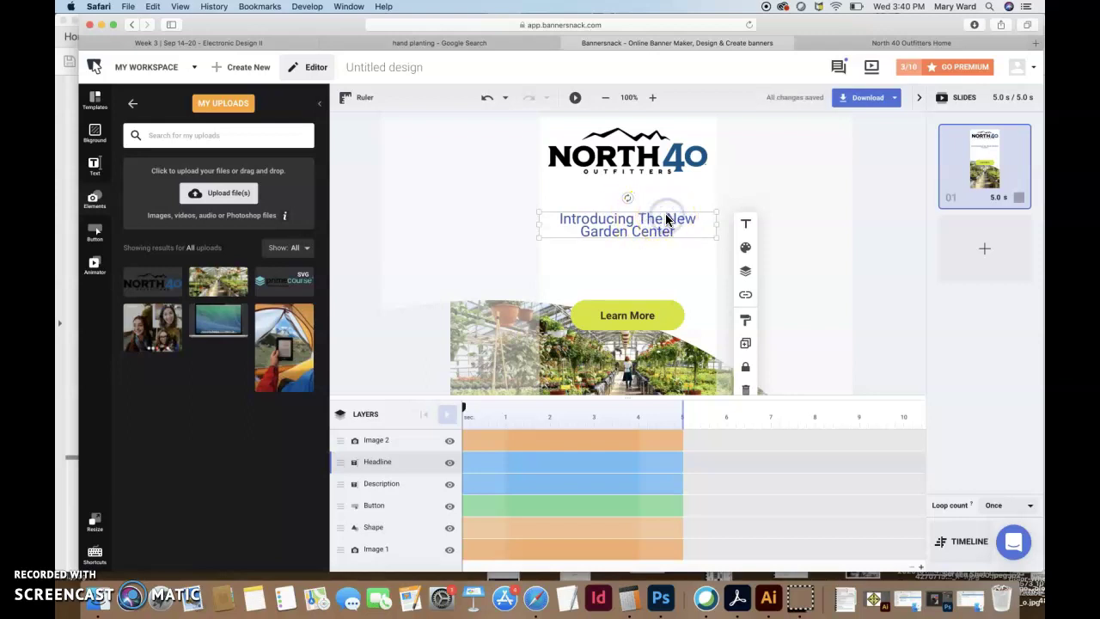
key(Return)
drag(678, 219, 649, 222)
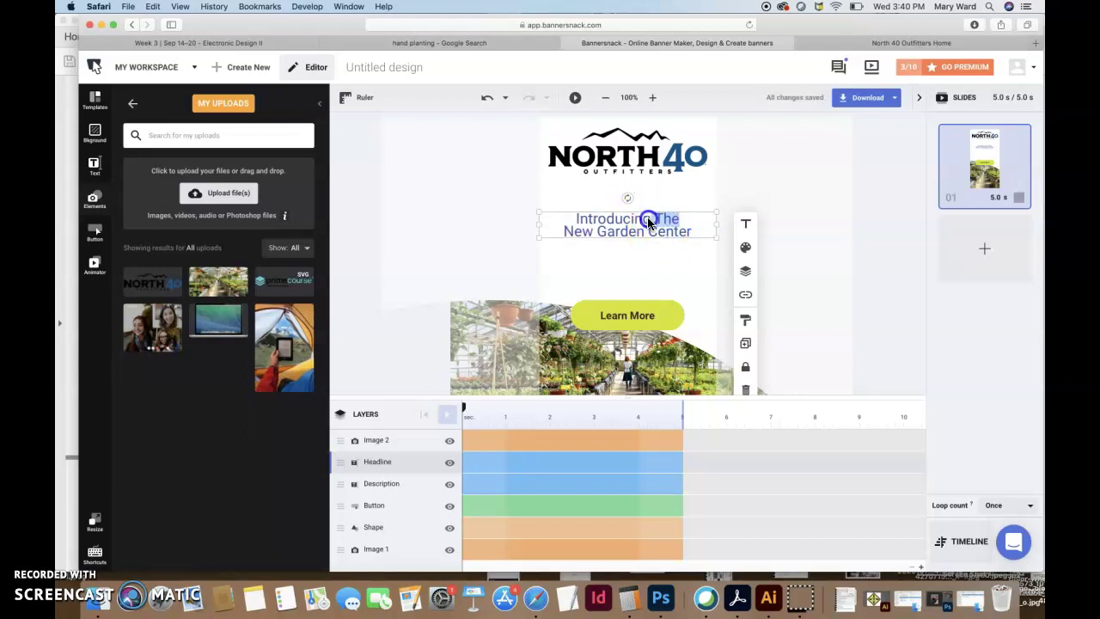
text(Our)
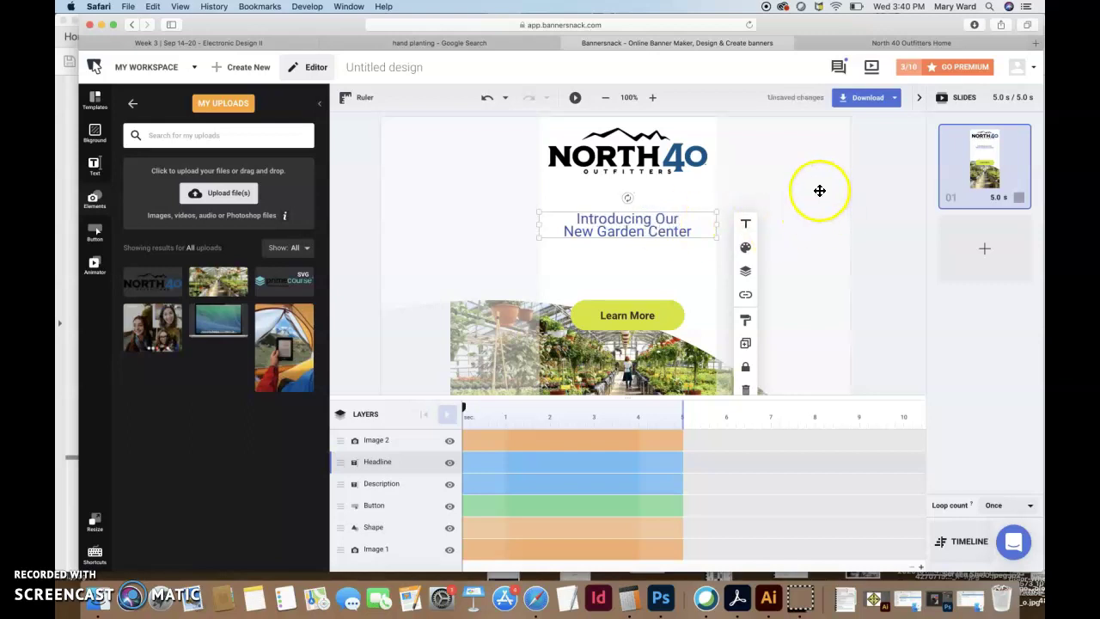
- Select all the headline text and raise its line height to 1.1
triple_click(649, 232)
key(super+a)
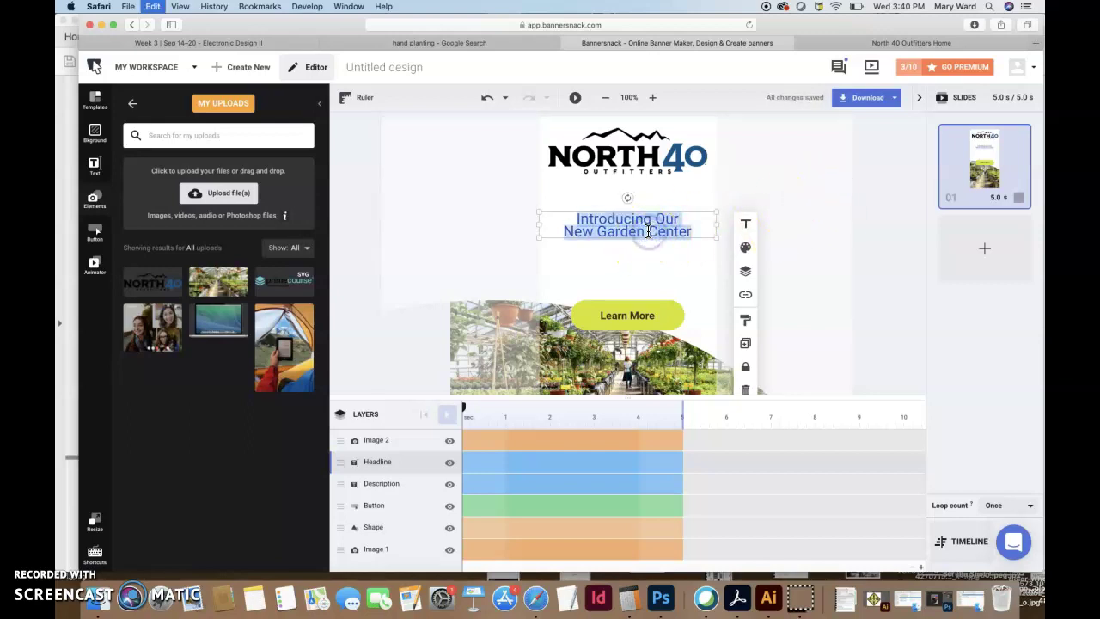
click(745, 224)
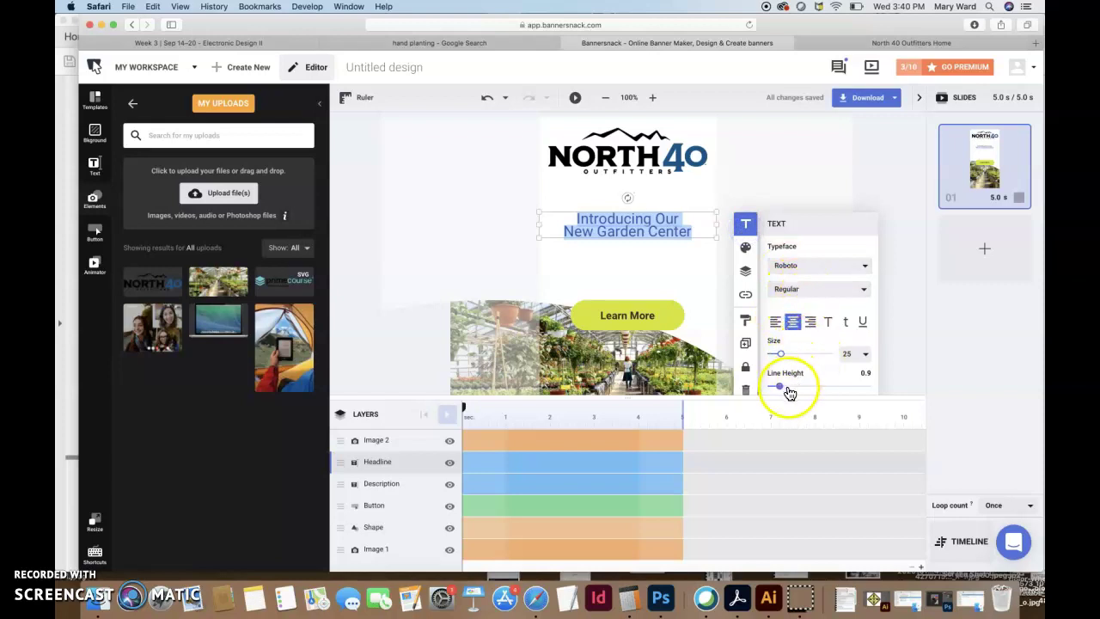
drag(782, 387, 783, 386)
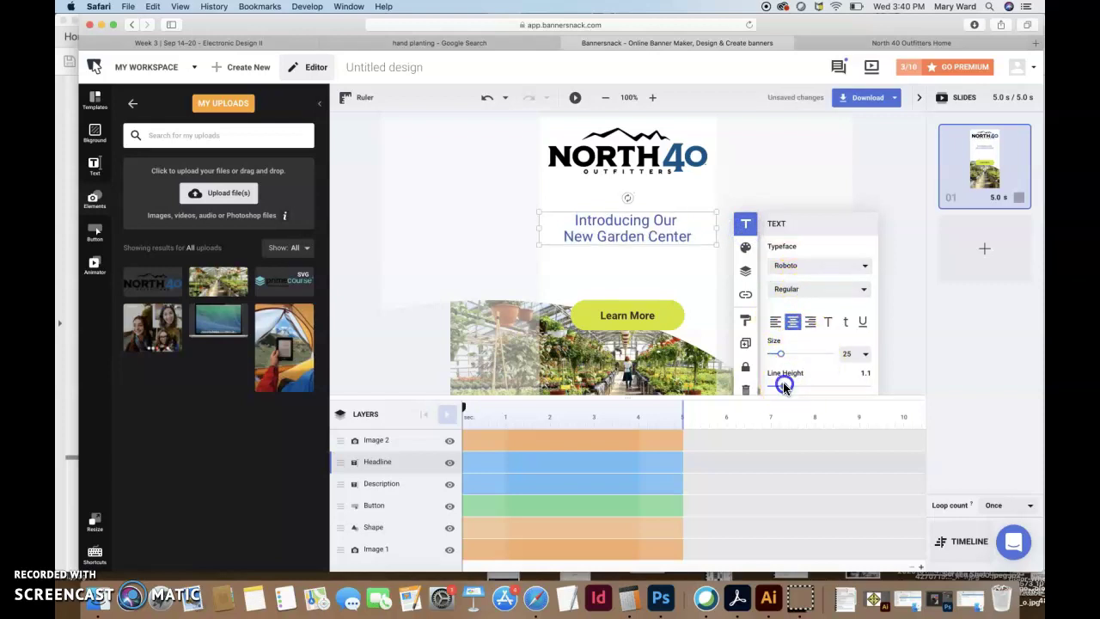
double_click(657, 235)
click(772, 170)
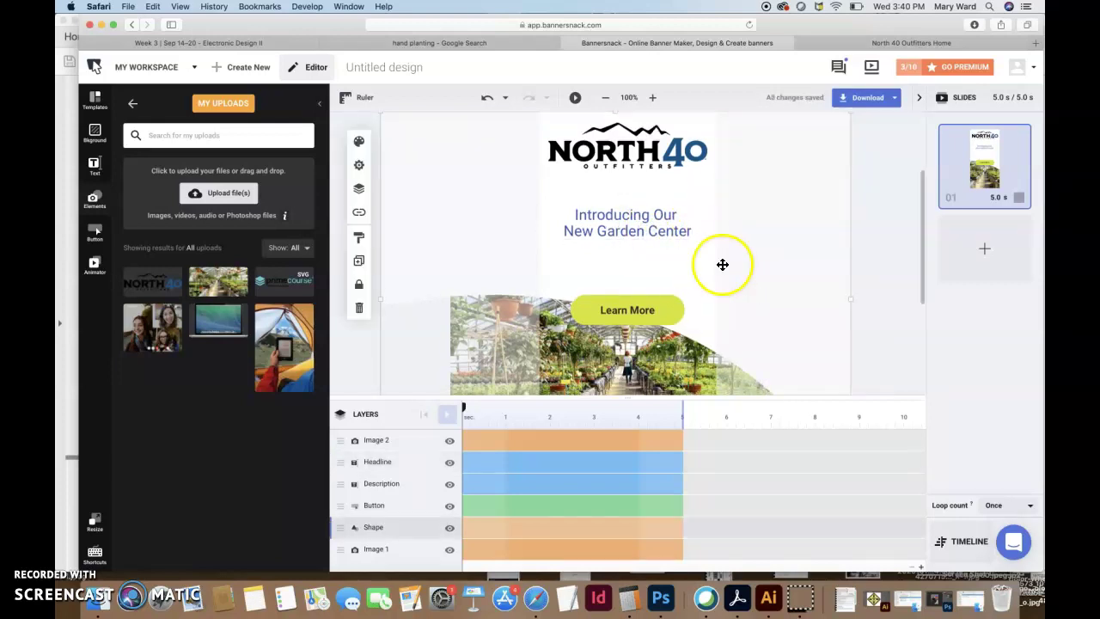
- Nudge the North 40 logo lower and select the white curved shape
drag(640, 157, 642, 174)
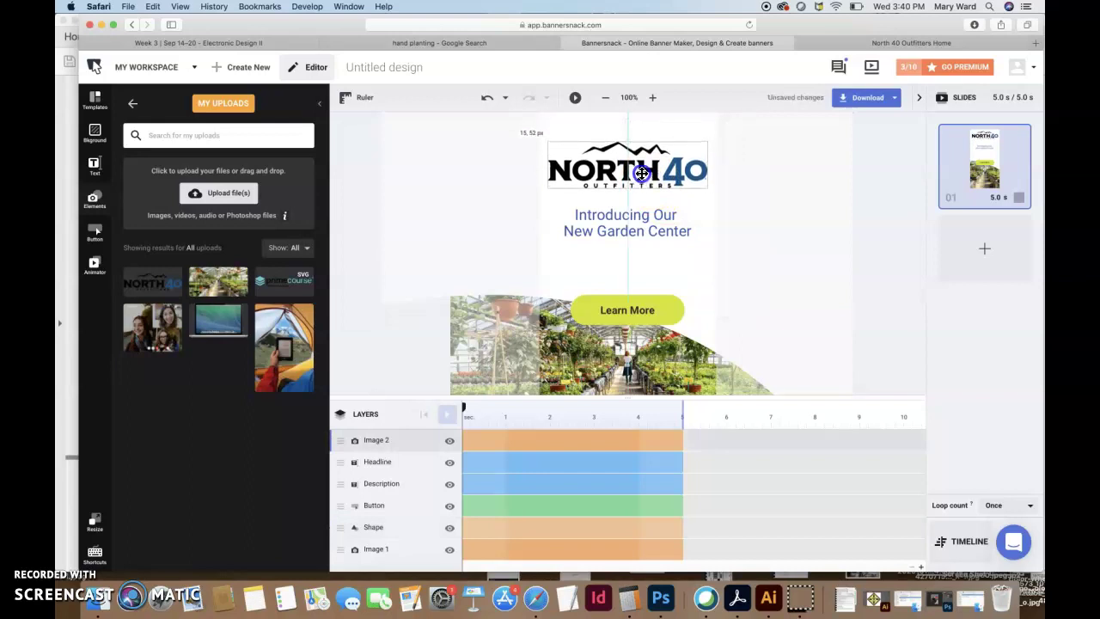
click(762, 249)
click(793, 275)
click(719, 307)
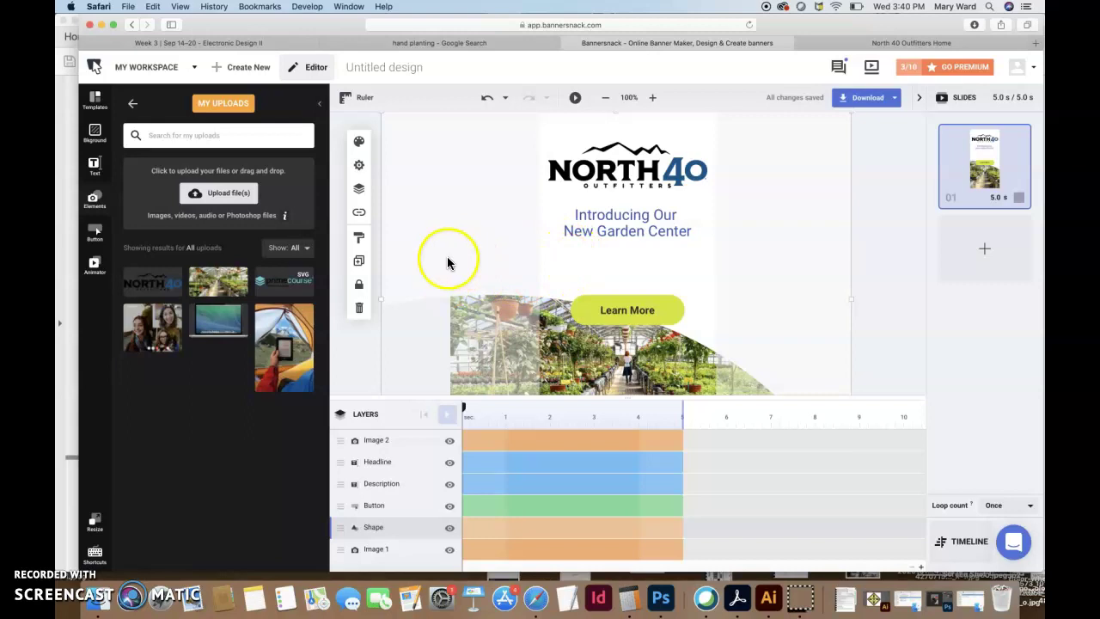
- Turn on a drop shadow for the white shape, then bring up the Learn More button's fill settings
click(359, 140)
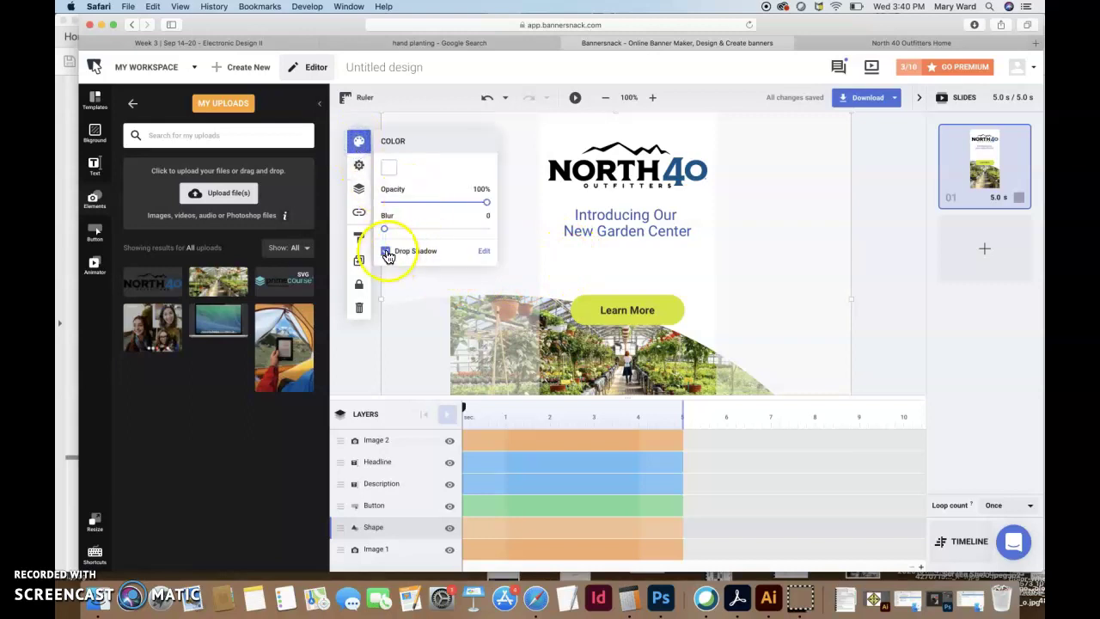
click(386, 251)
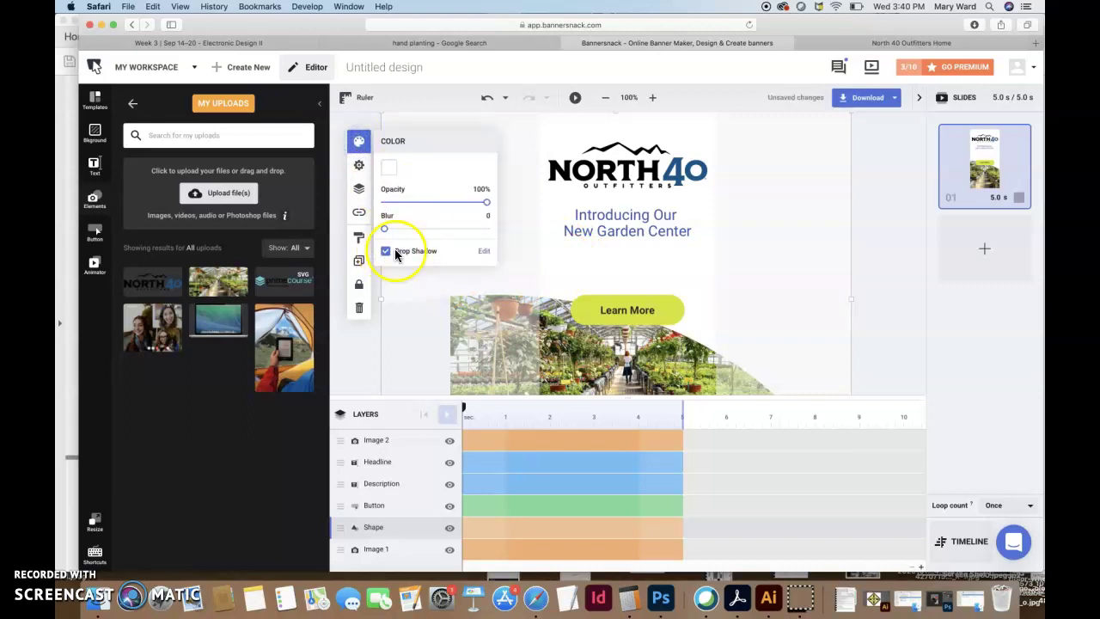
click(484, 250)
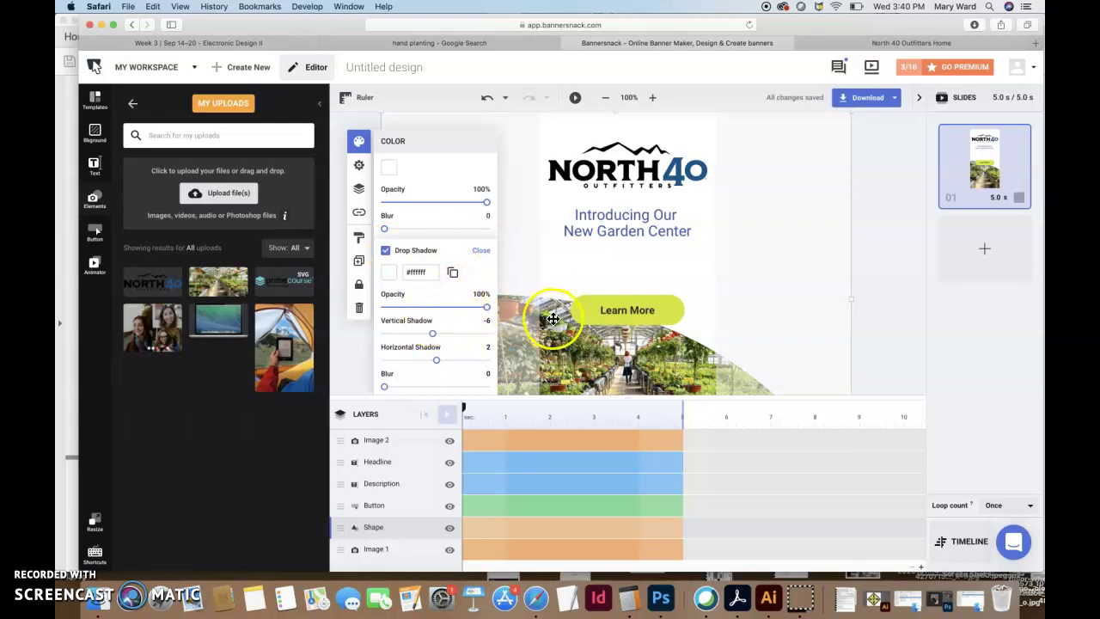
click(604, 302)
click(716, 309)
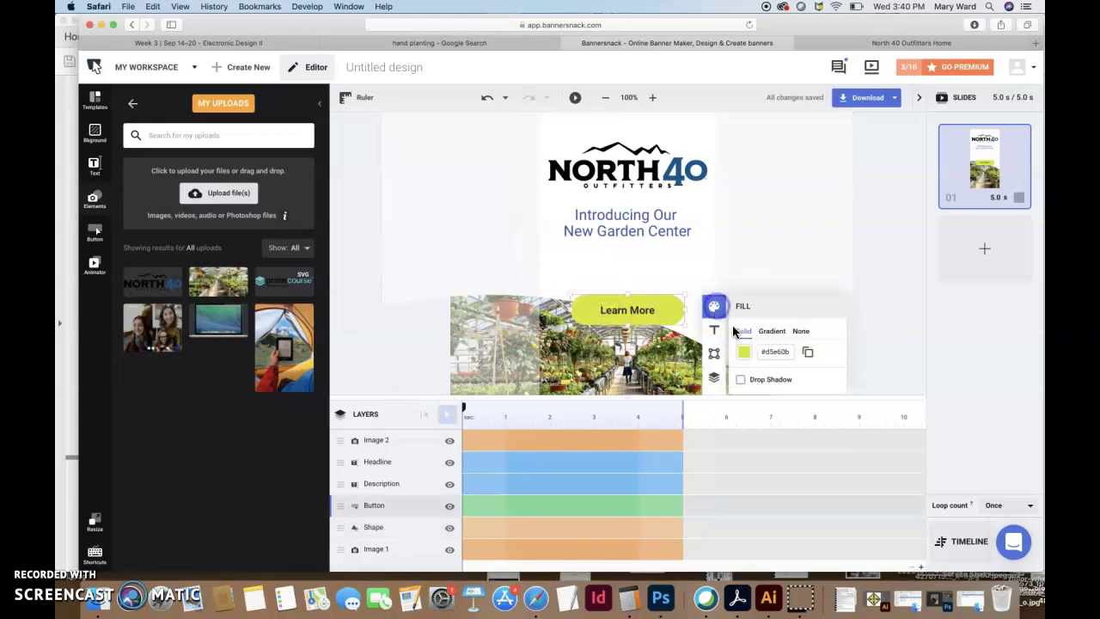